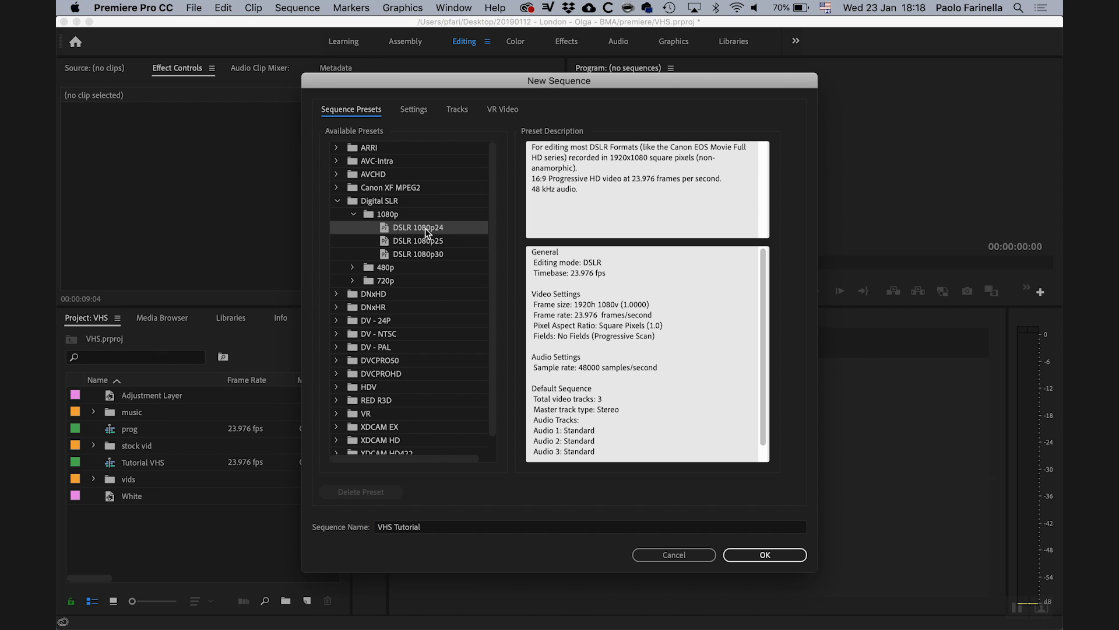
# Step: Create the VHS Tutorial sequence from the DSLR 1080p24 preset and paste the copied clips into it
pyautogui.click(748, 551)
pyautogui.click(569, 365)
pyautogui.press('super+v')
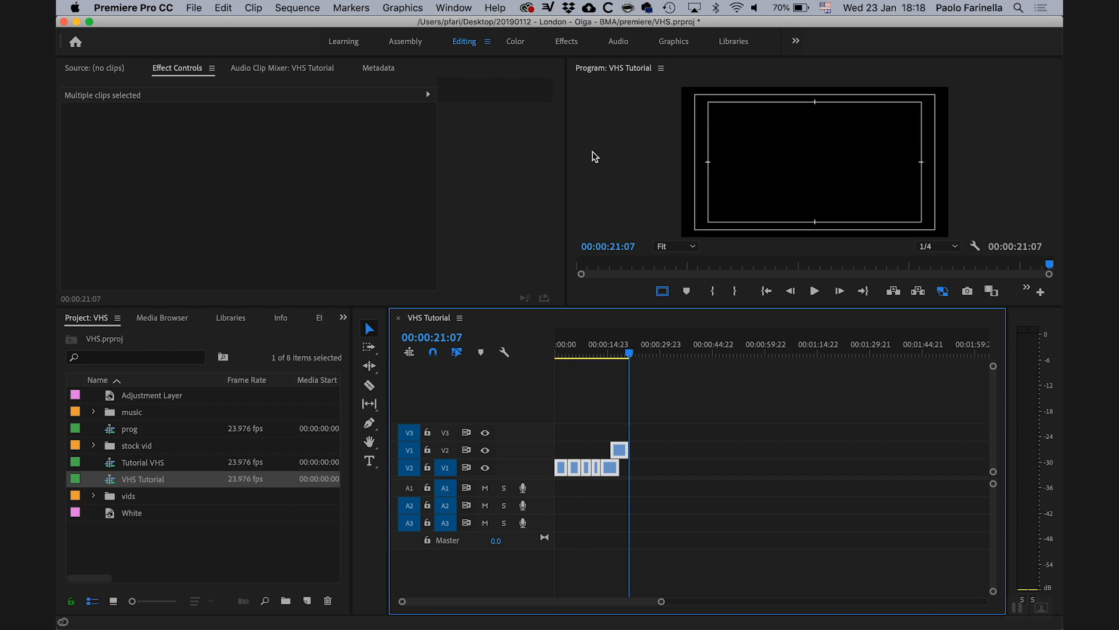
pyautogui.press('Home')
pyautogui.press('\\')
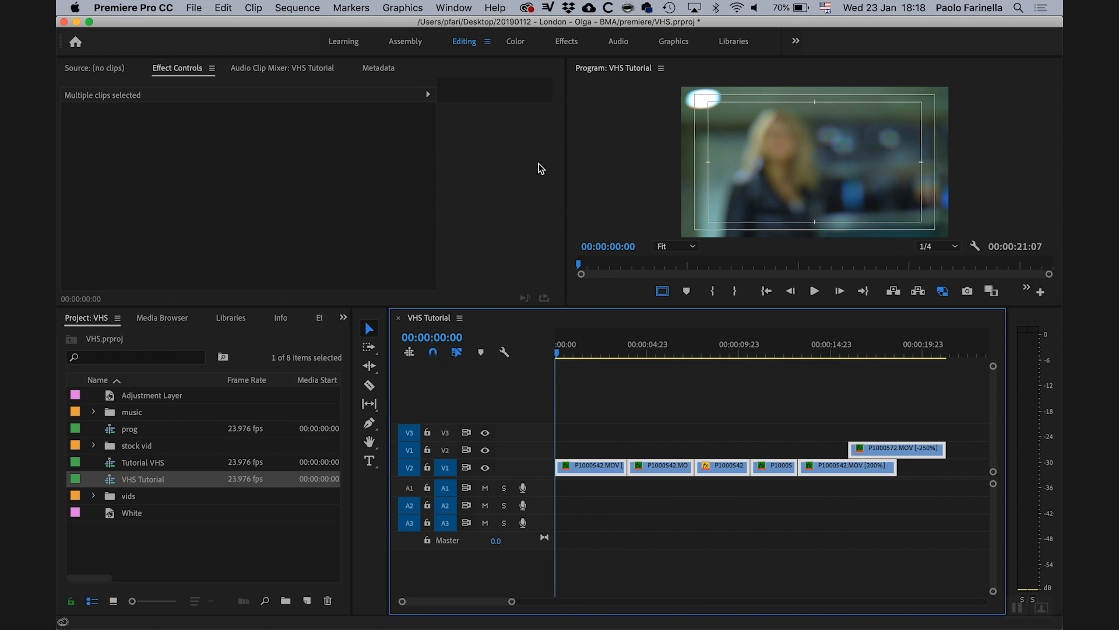
# Step: Play the pasted clips and turn on looped playback in the program monitor
pyautogui.click(580, 382)
pyautogui.press('space')
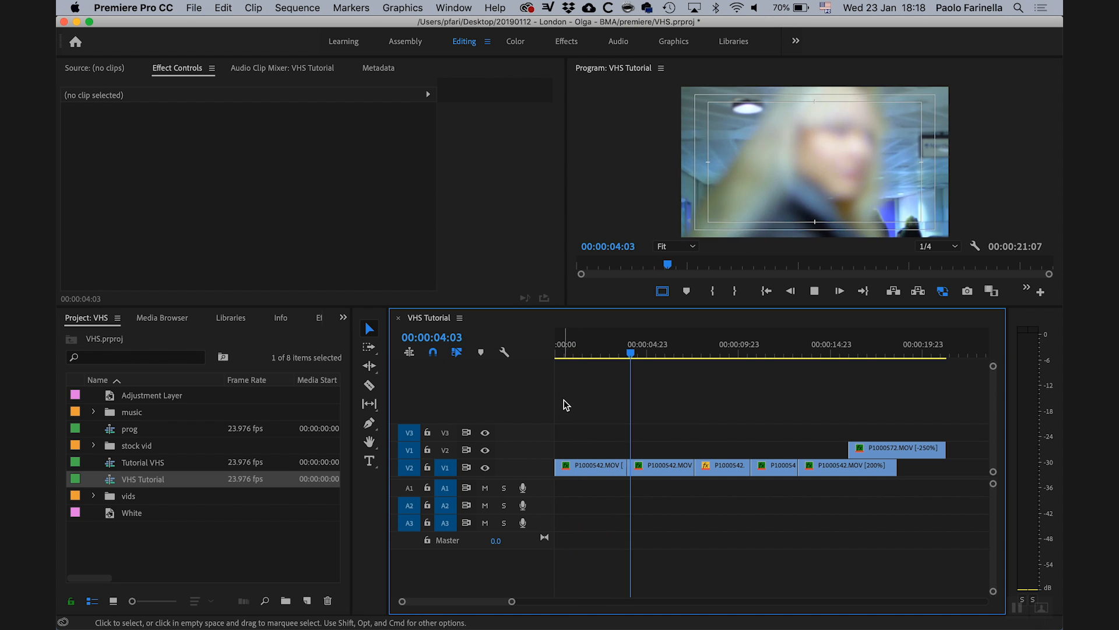
pyautogui.click(974, 247)
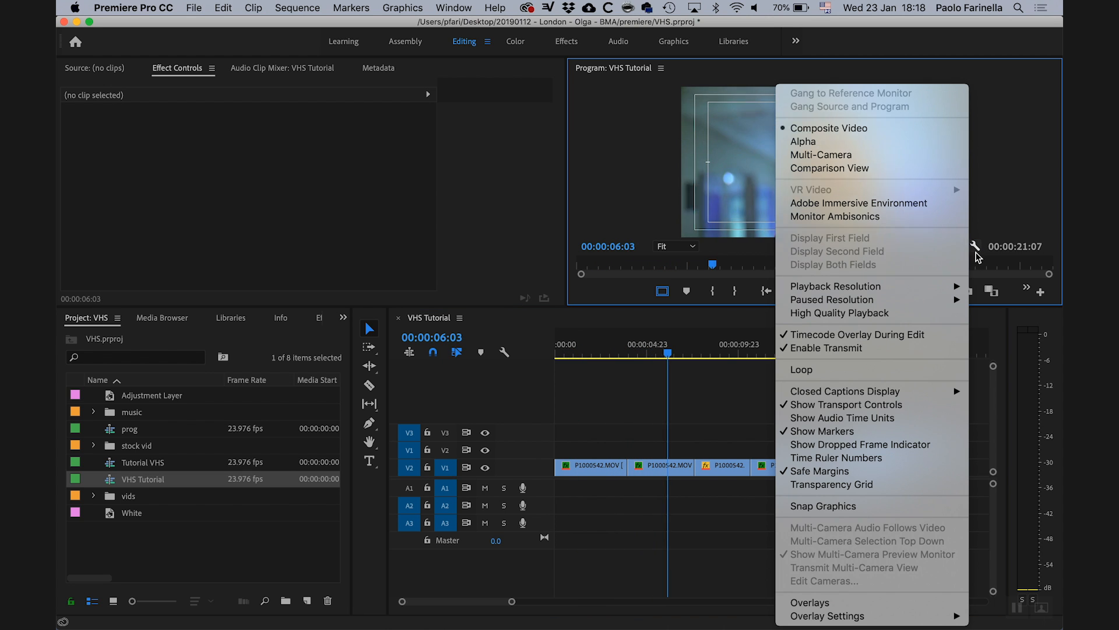
pyautogui.click(917, 370)
pyautogui.press('space')
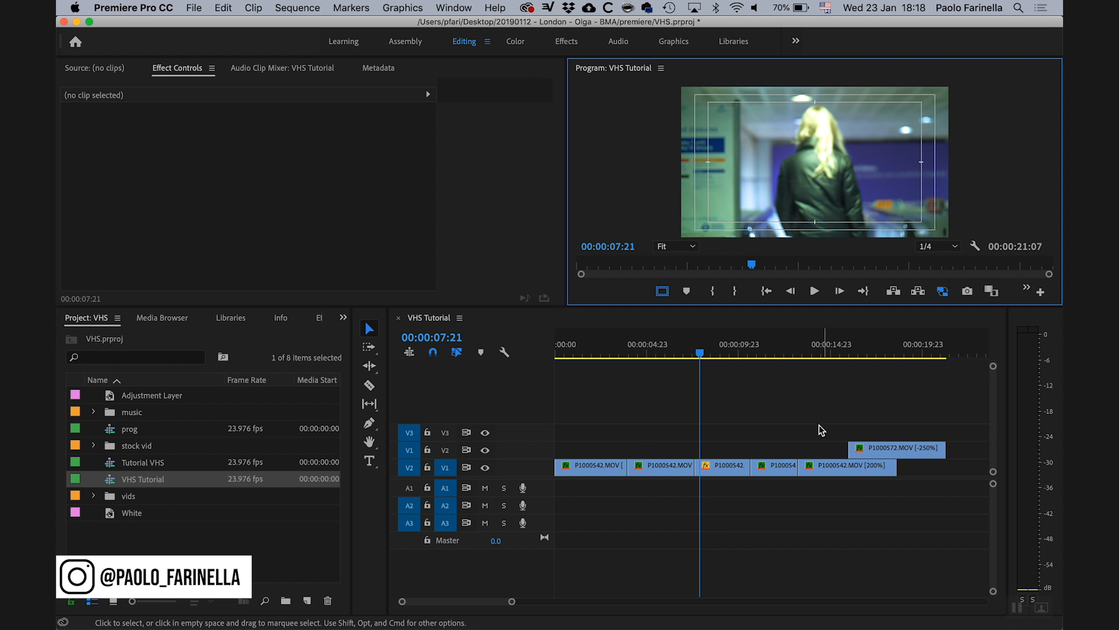
# Step: Play and scrub through the first two clips of the sequence to review the ungraded footage
pyautogui.press('space')
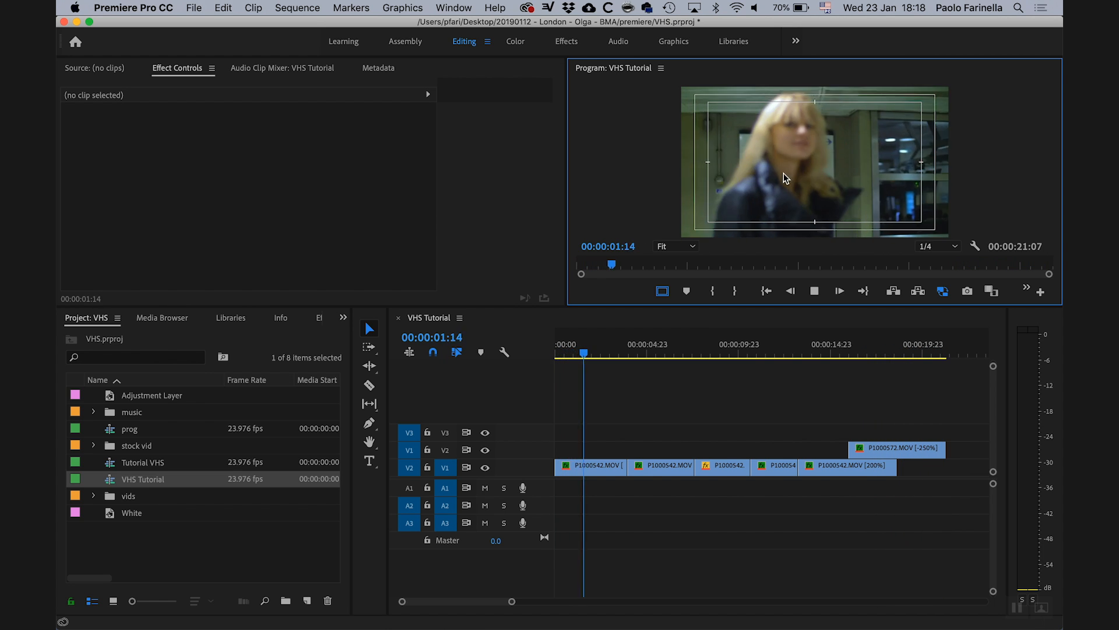
pyautogui.press('space')
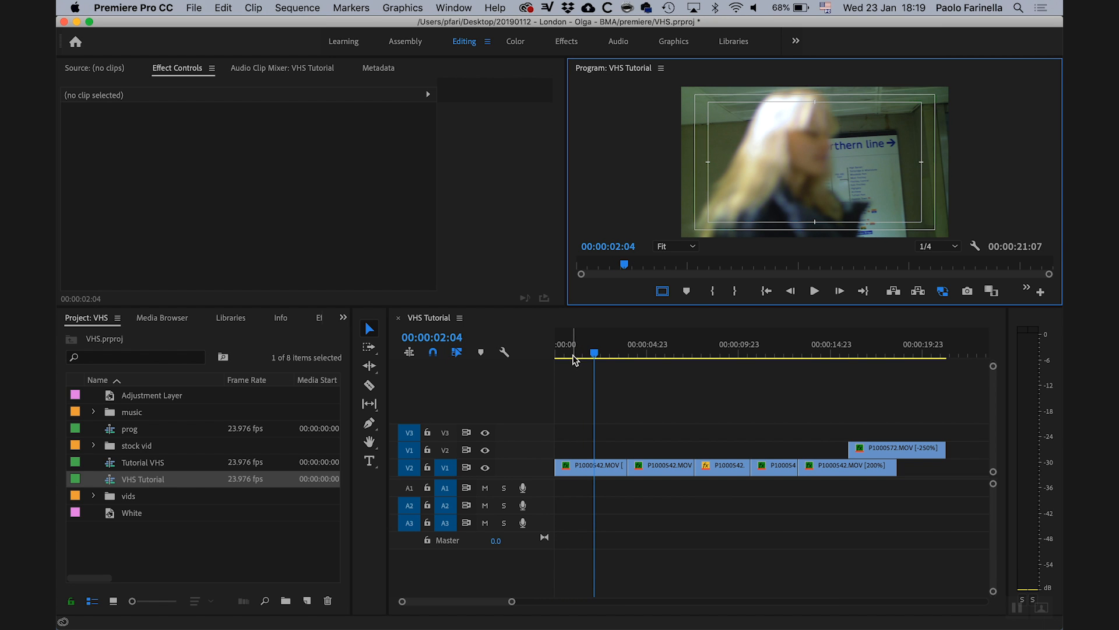
pyautogui.click(629, 355)
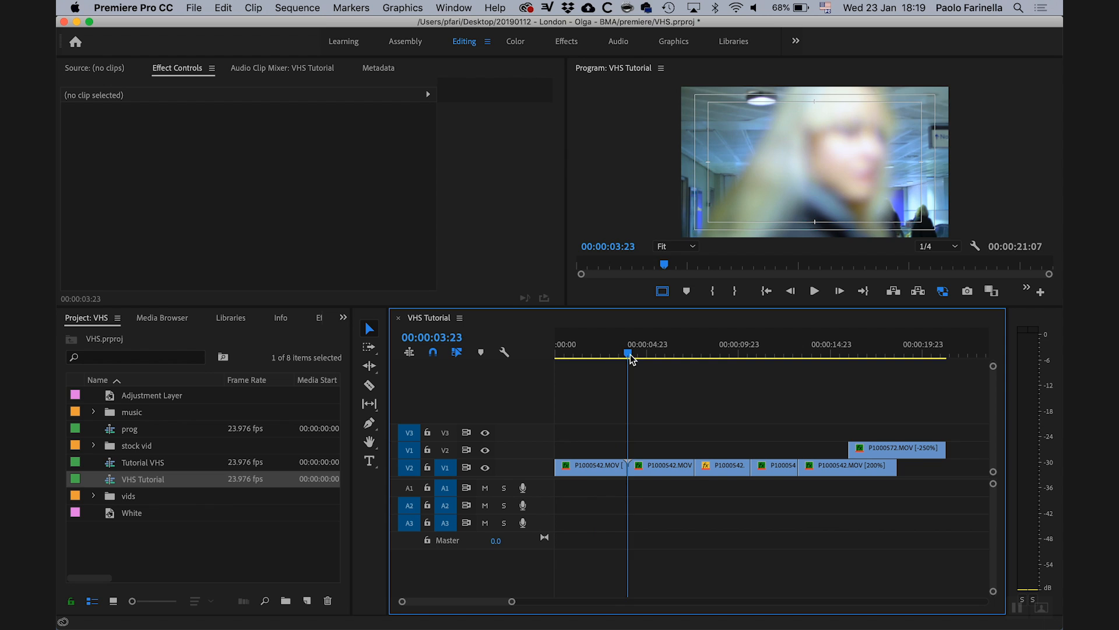
pyautogui.moveTo(629, 357); pyautogui.dragTo(587, 357)
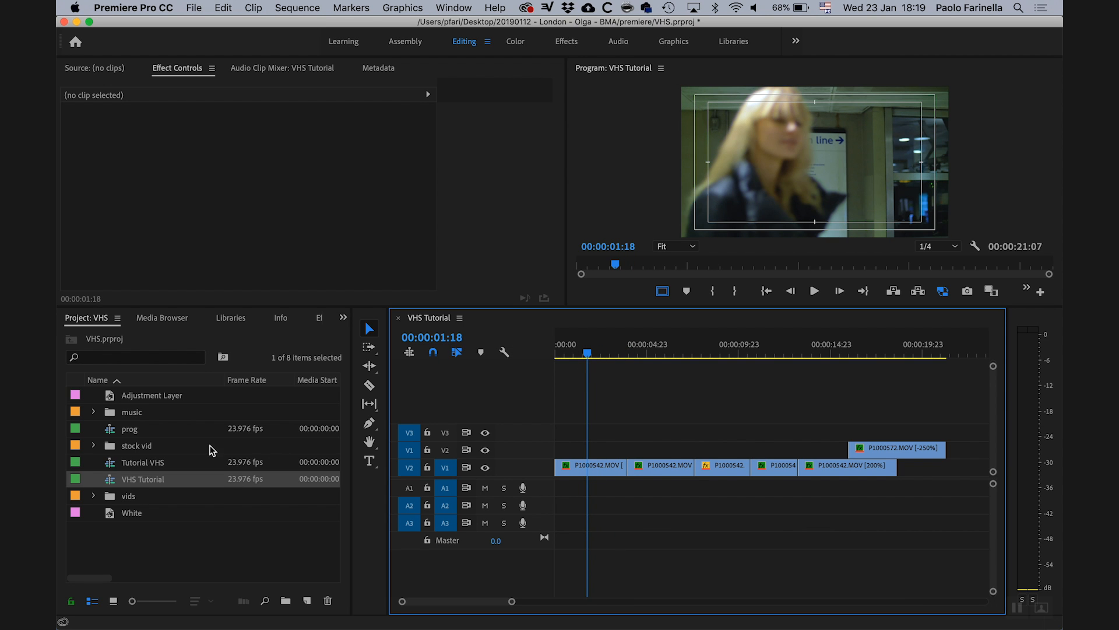
pyautogui.moveTo(588, 356); pyautogui.dragTo(651, 356)
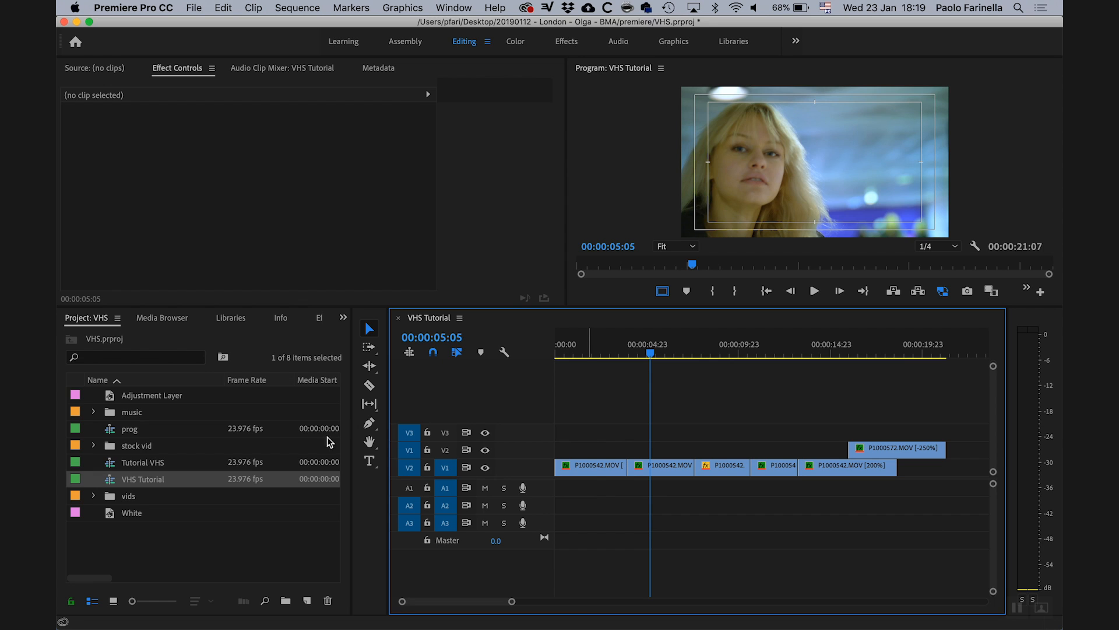
# Step: Create a 1920 × 1080, 23.976 fps adjustment layer and place it on track V4 across the full length of the clips
pyautogui.click(223, 562)
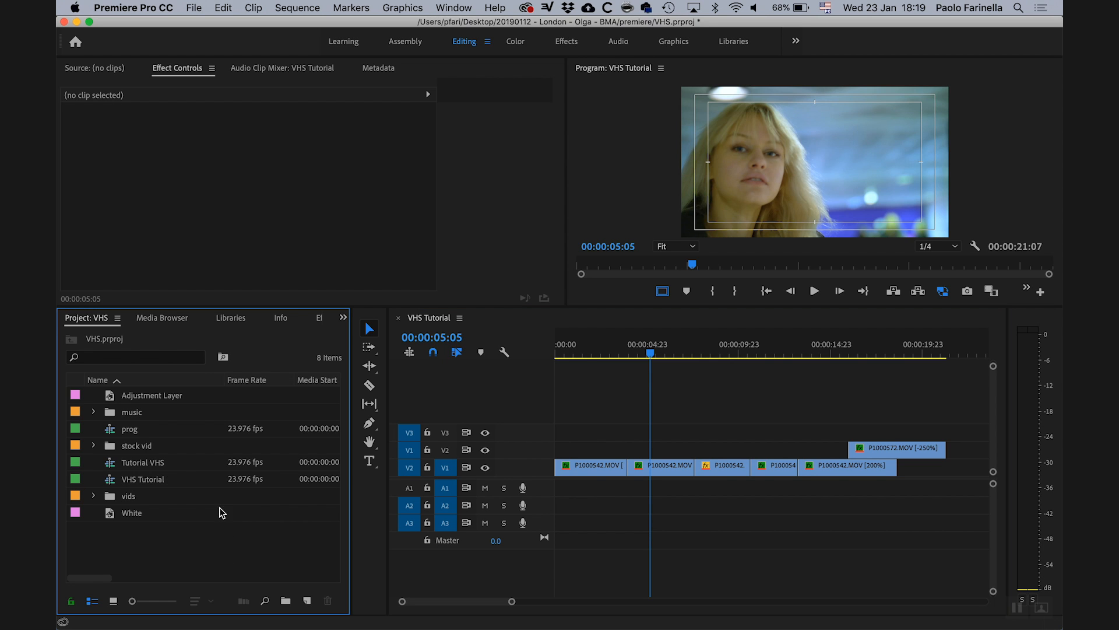
pyautogui.rightClick(198, 545)
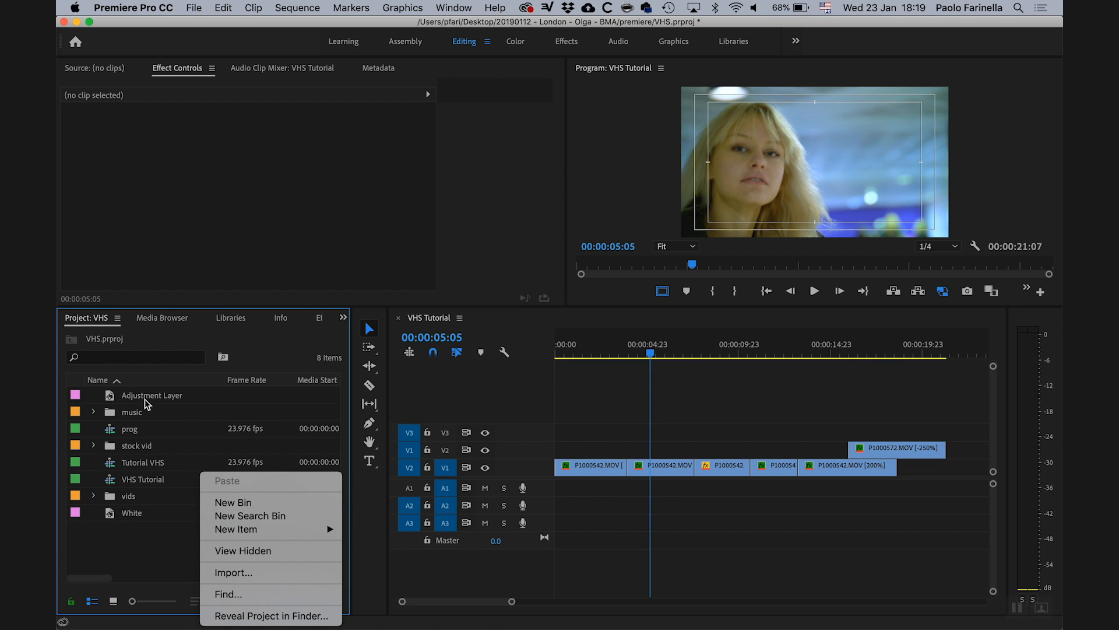
pyautogui.moveTo(287, 531)
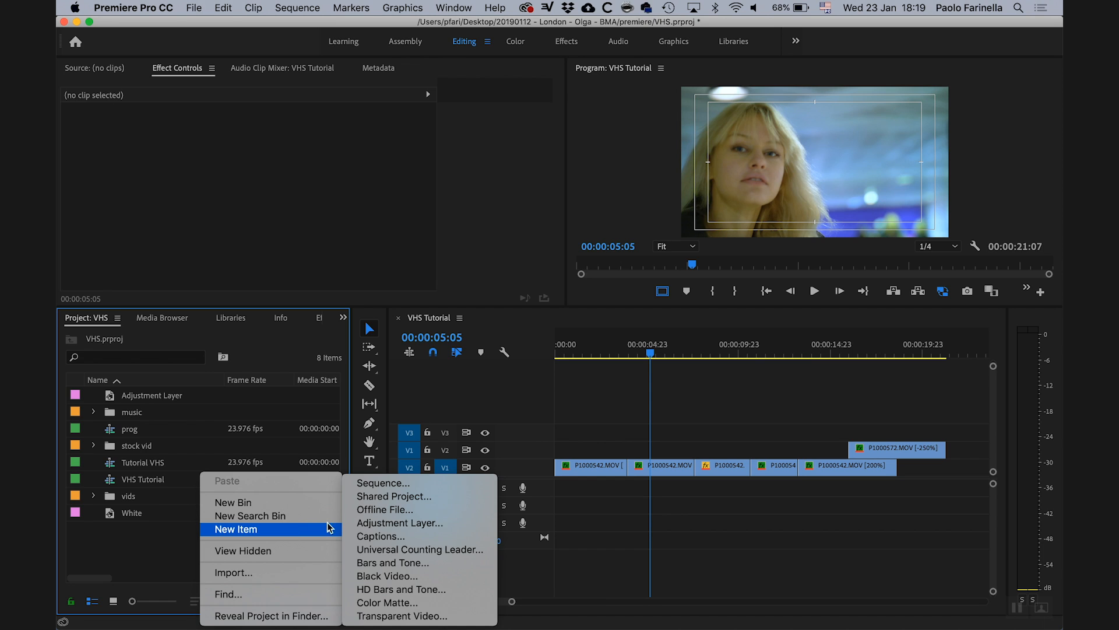
pyautogui.click(400, 523)
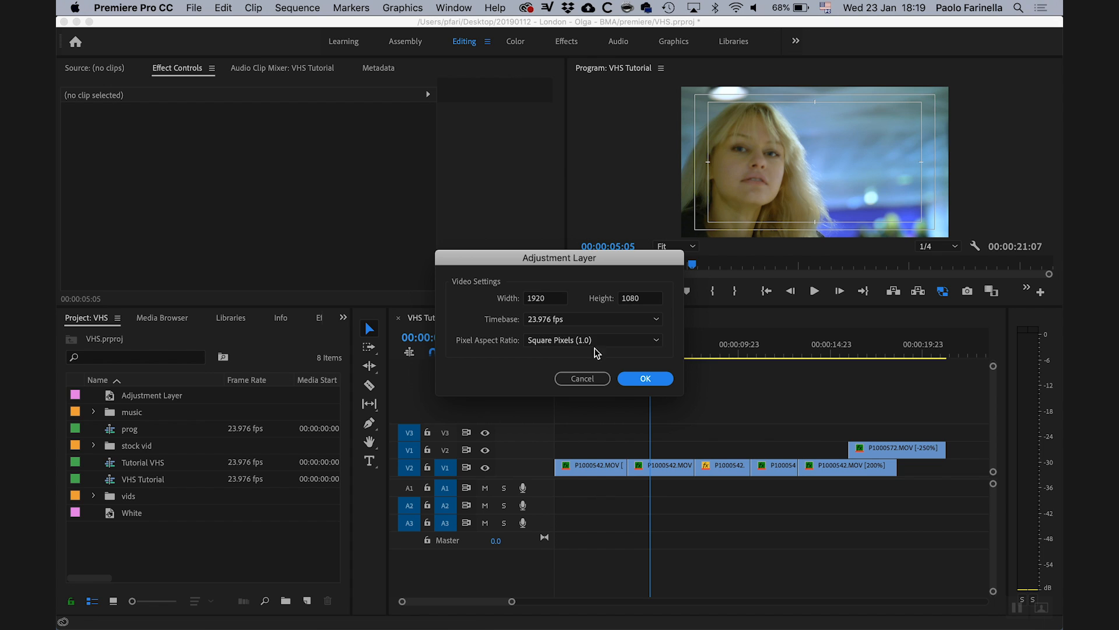
pyautogui.click(643, 380)
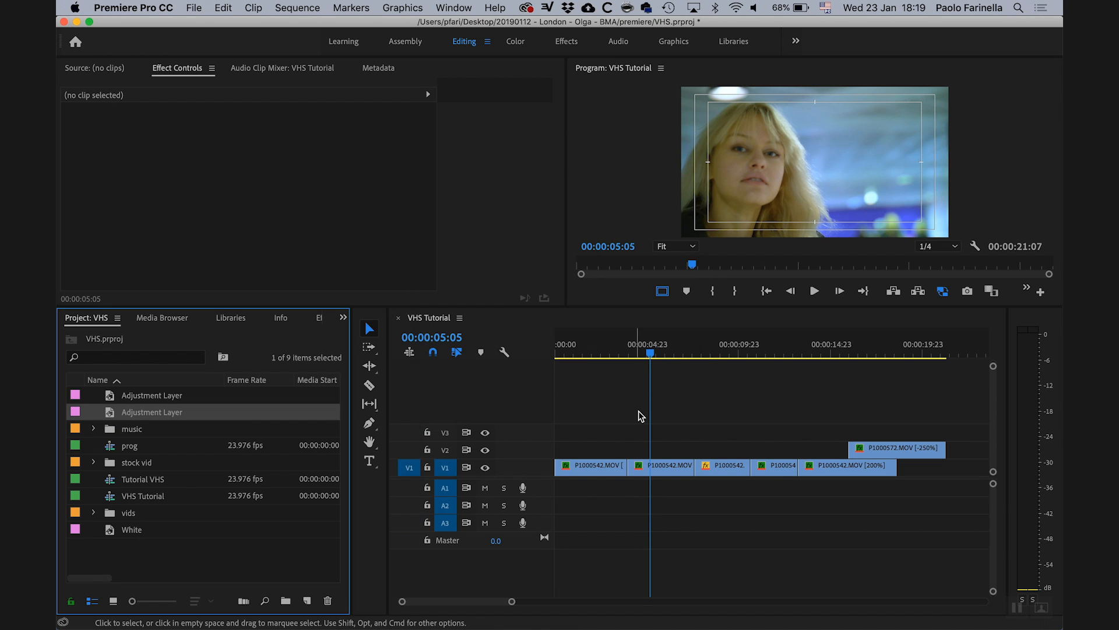
pyautogui.moveTo(111, 415); pyautogui.dragTo(945, 411)
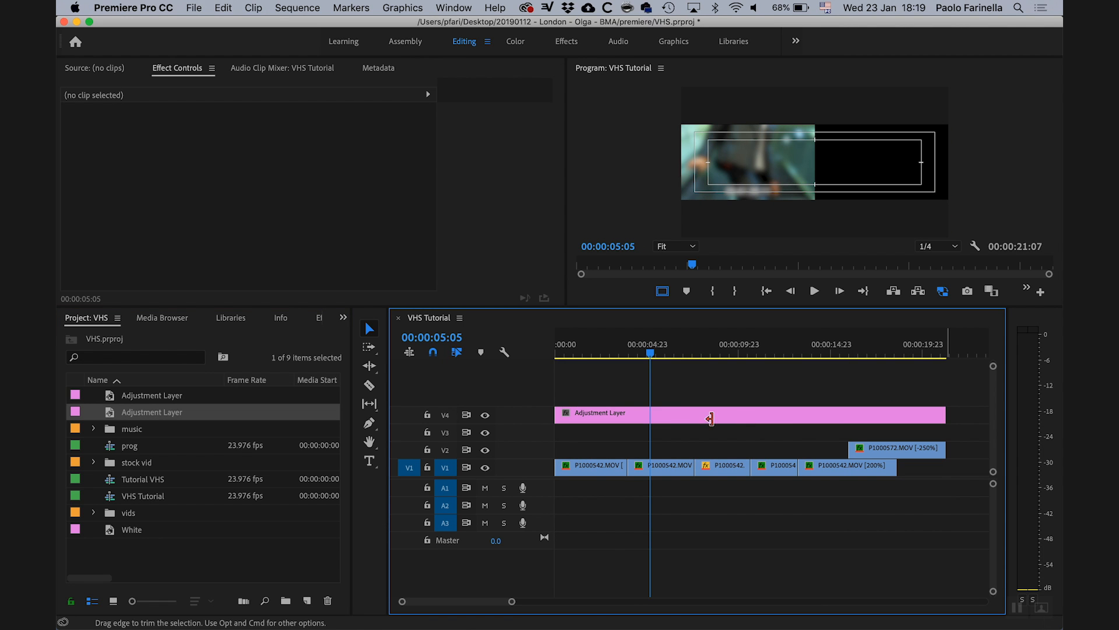
# Step: Rename the adjustment layer clip on V4 as Vintage Grading
pyautogui.click(681, 419)
pyautogui.rightClick(686, 424)
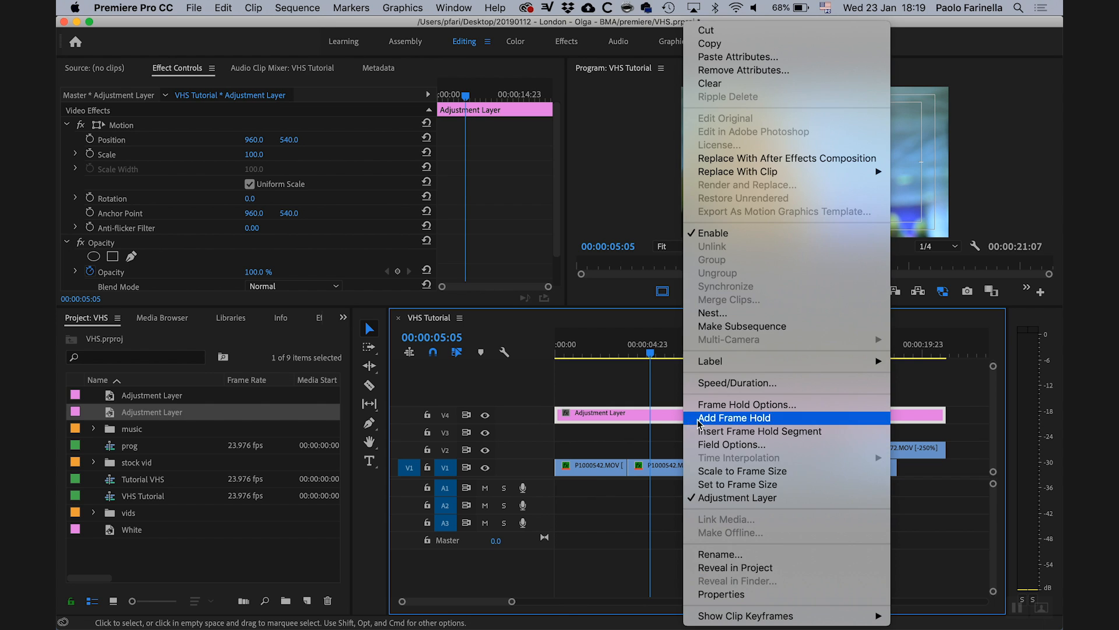
pyautogui.click(758, 558)
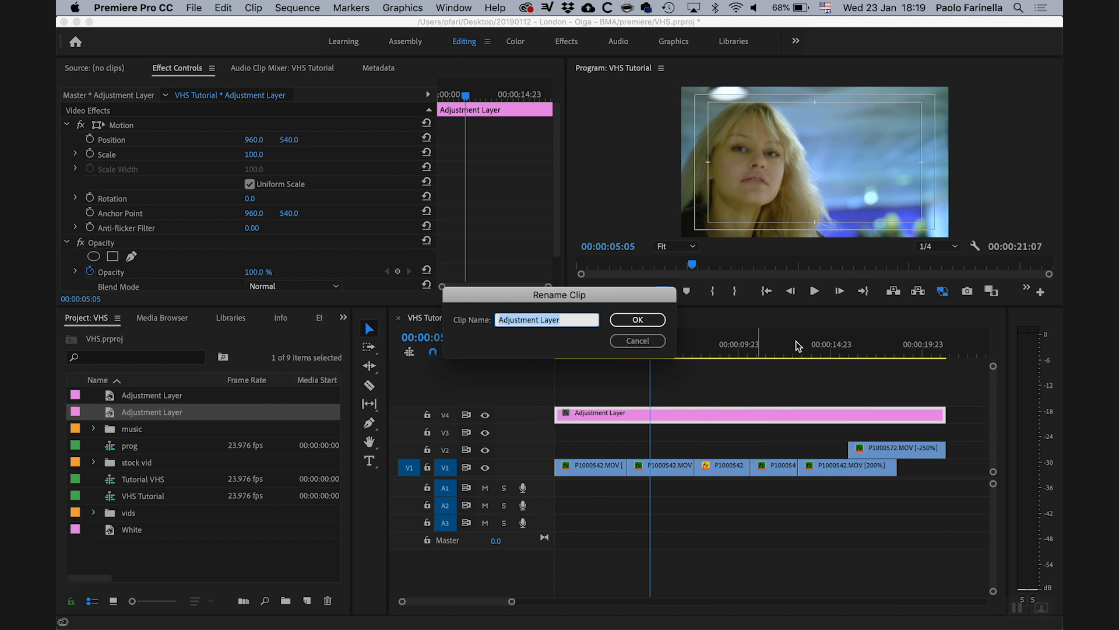
pyautogui.write('Vint')
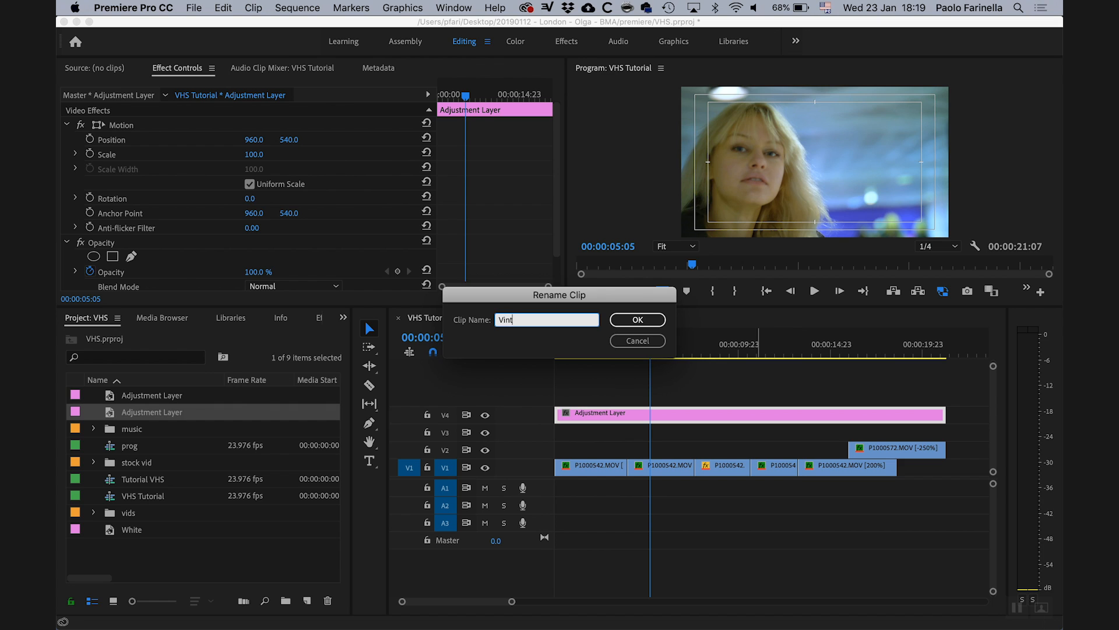
pyautogui.write('age Grading')
pyautogui.press('Return')
# Step: Search the effects for filmconvert and apply FilmConvert Pro to the Vintage Grading layer
pyautogui.click(343, 317)
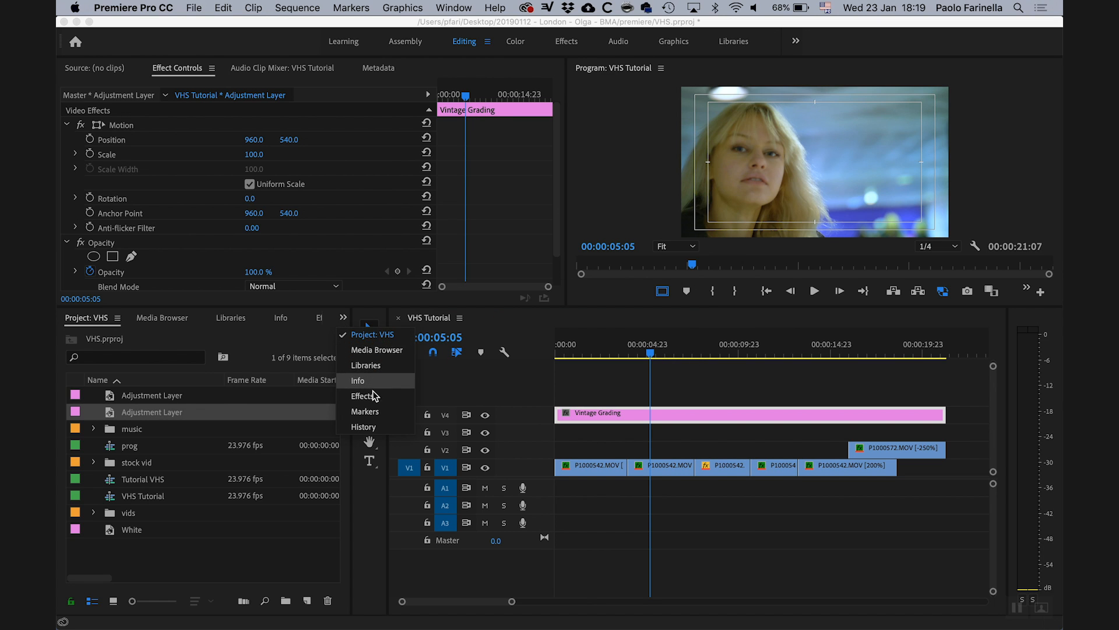
pyautogui.click(361, 396)
pyautogui.click(157, 338)
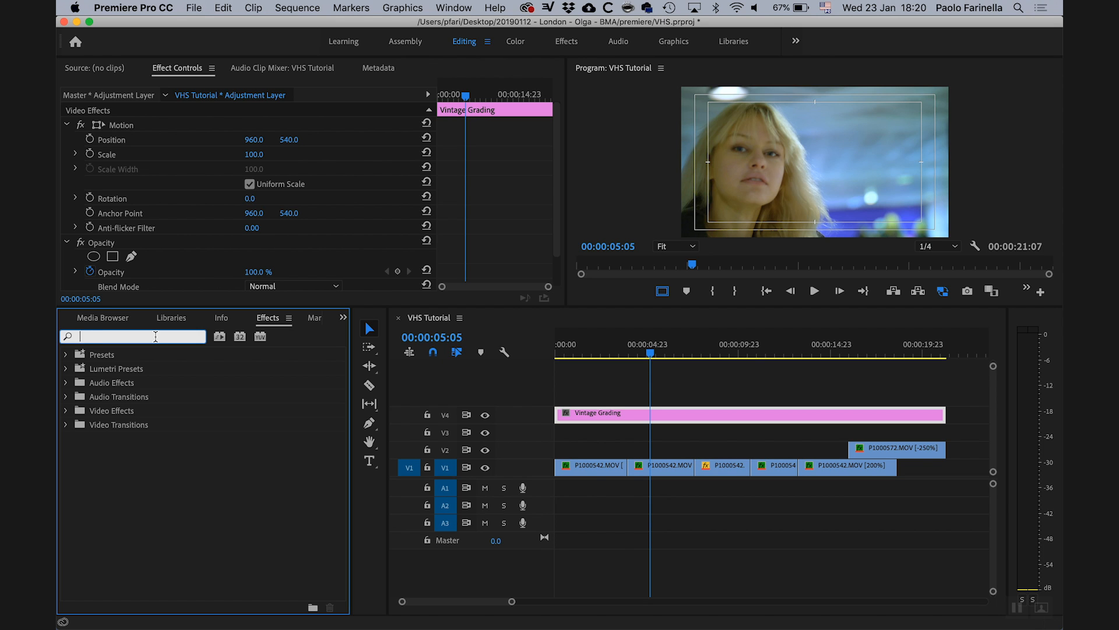
pyautogui.write('filmconvert')
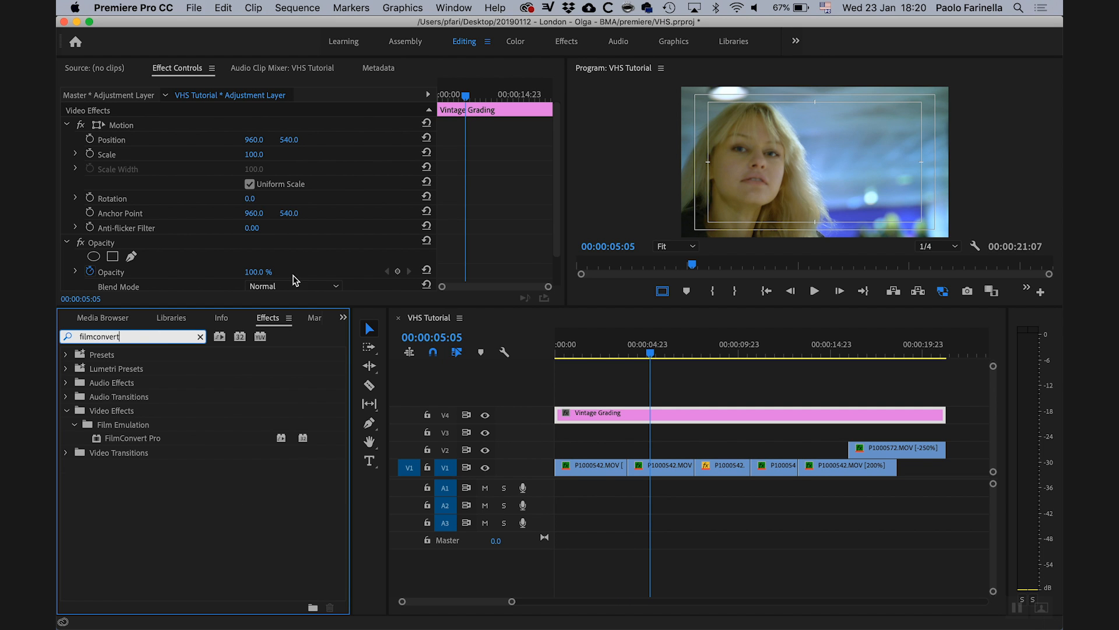
pyautogui.moveTo(110, 439); pyautogui.dragTo(609, 416)
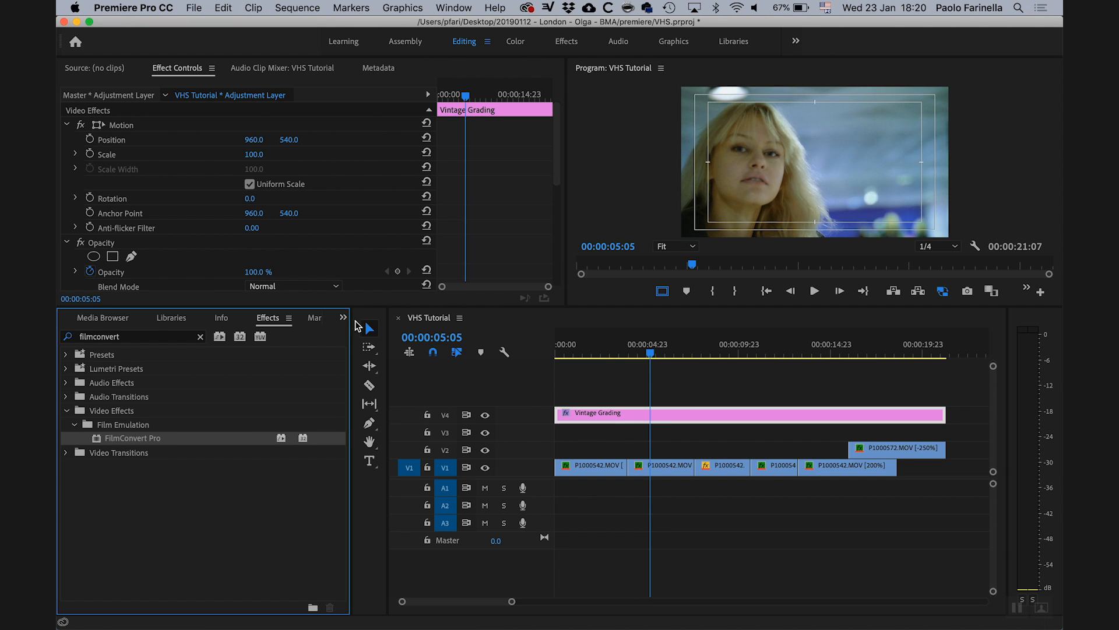
pyautogui.click(344, 318)
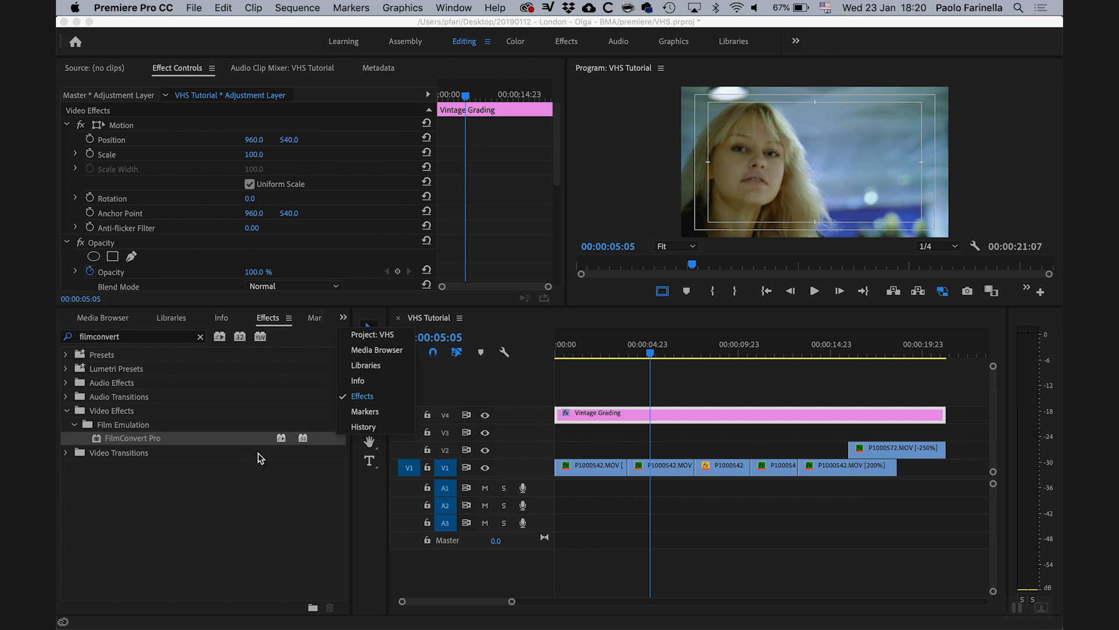
pyautogui.click(241, 467)
# Step: Search the effects for lumetri and apply Lumetri Color to the Vintage Grading layer
pyautogui.moveTo(182, 343); pyautogui.dragTo(70, 342)
pyautogui.write('lumetri')
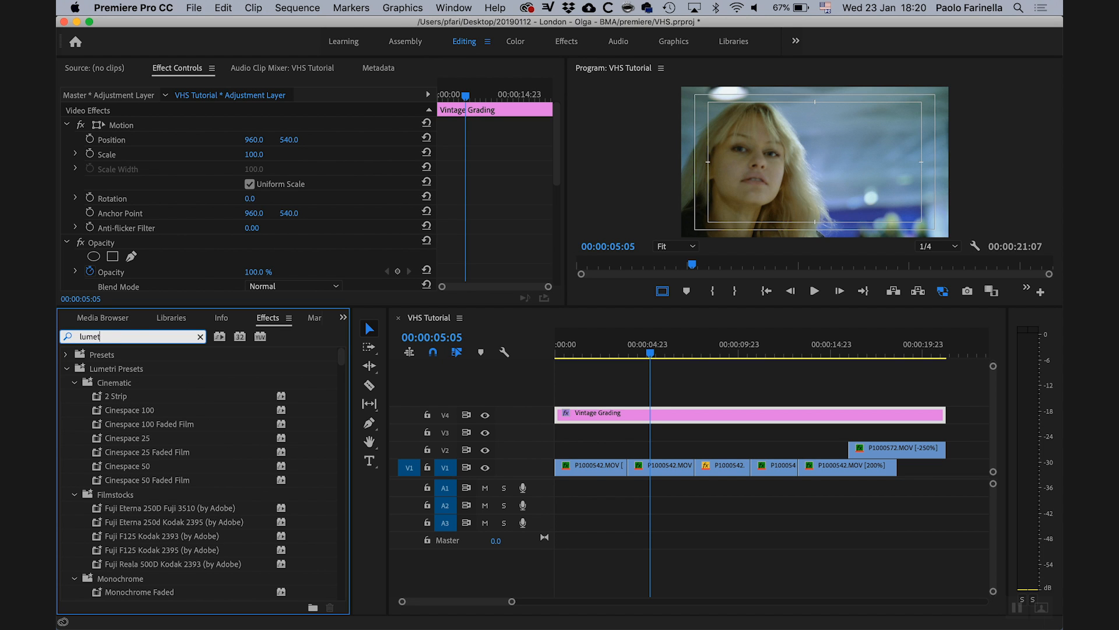
pyautogui.click(65, 369)
pyautogui.moveTo(128, 439); pyautogui.dragTo(648, 416)
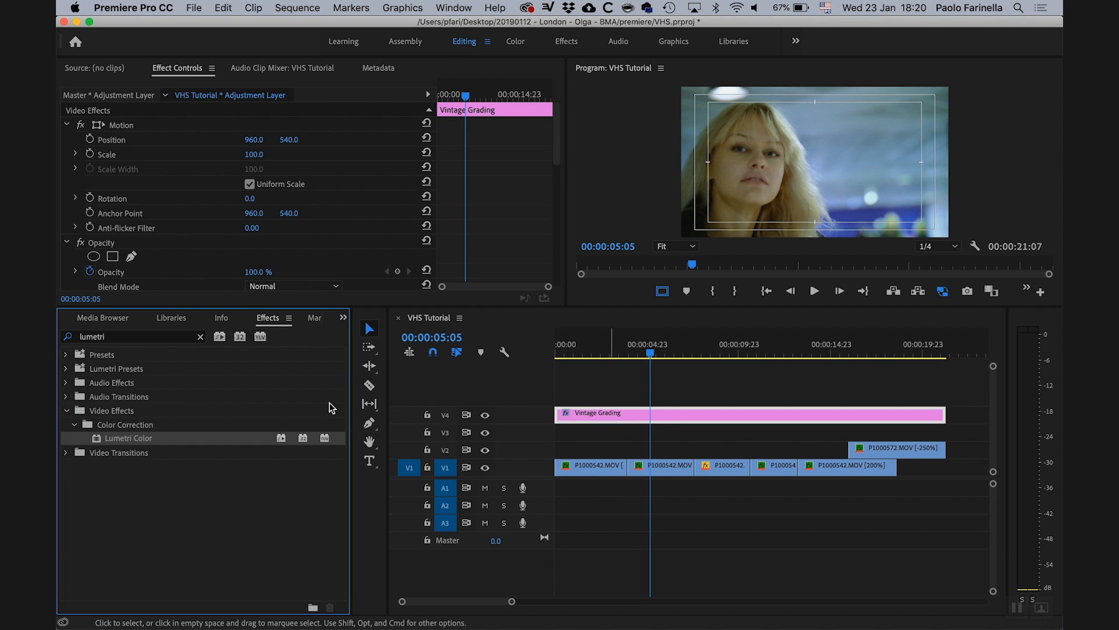
# Step: Return to the project items and enlarge the effect settings area to show the FilmConvert Pro and Lumetri Color controls
pyautogui.click(343, 317)
pyautogui.click(360, 336)
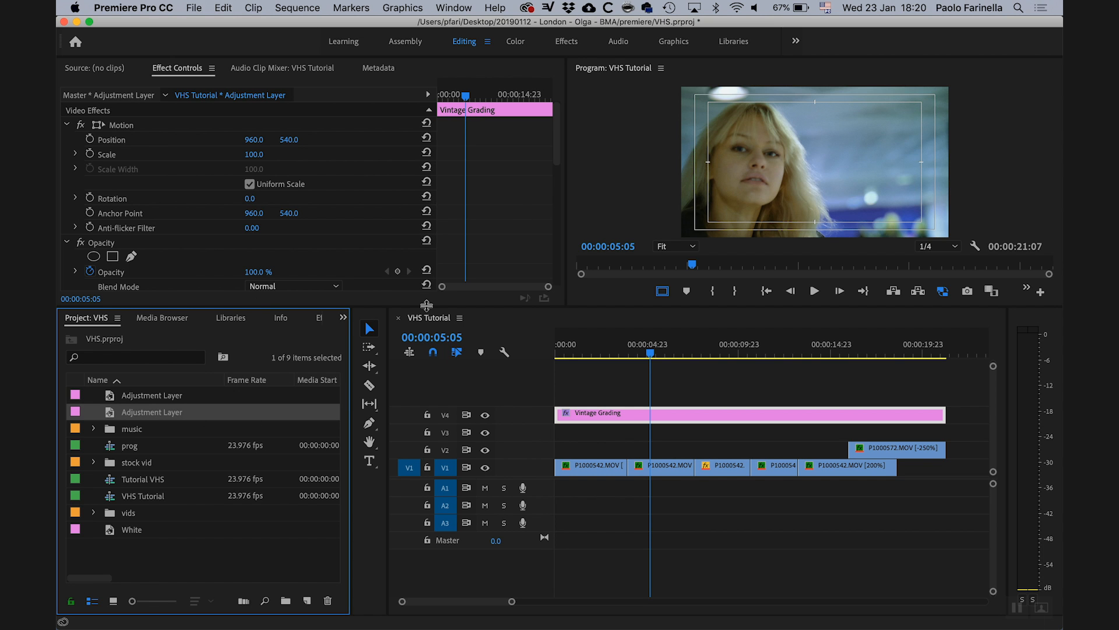
pyautogui.moveTo(426, 306); pyautogui.dragTo(431, 393)
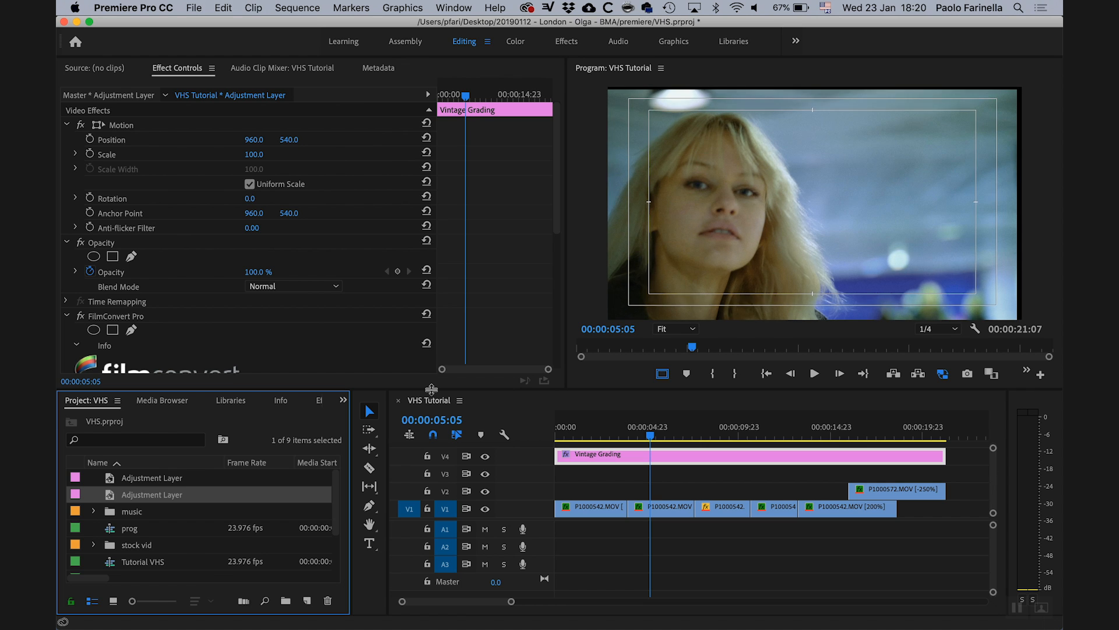
pyautogui.click(552, 195)
pyautogui.moveTo(556, 195); pyautogui.dragTo(554, 316)
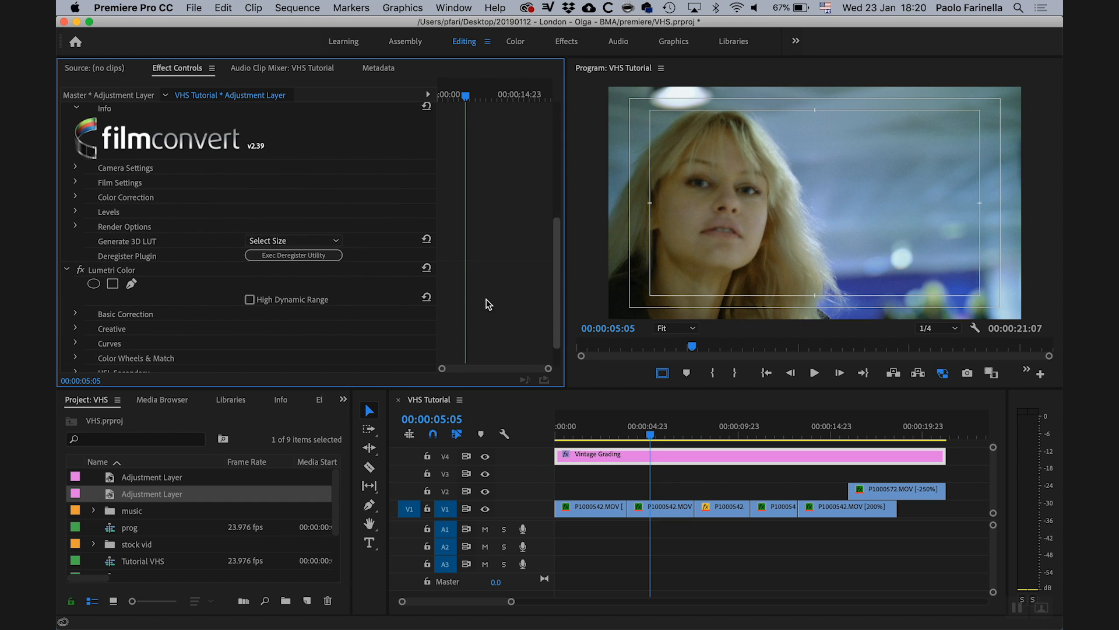
# Step: In FilmConvert's film settings, try converting to KD 5213 Vis3 and FJ 8543 VD, and set the film stock to FJ 8553 ET
pyautogui.click(76, 168)
pyautogui.click(77, 168)
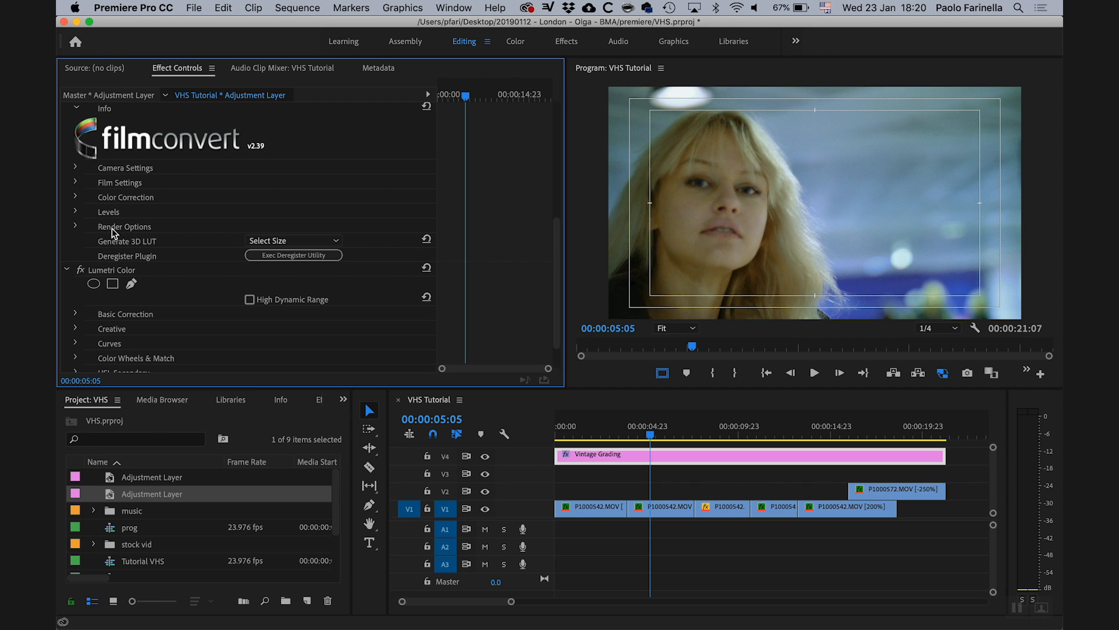
pyautogui.click(75, 182)
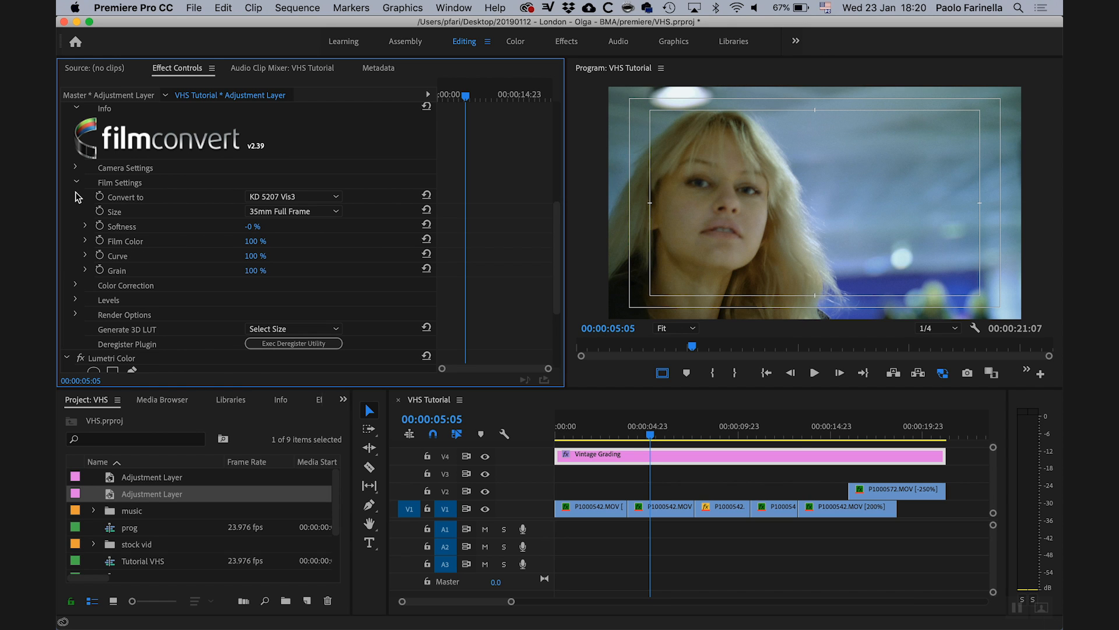
pyautogui.click(330, 197)
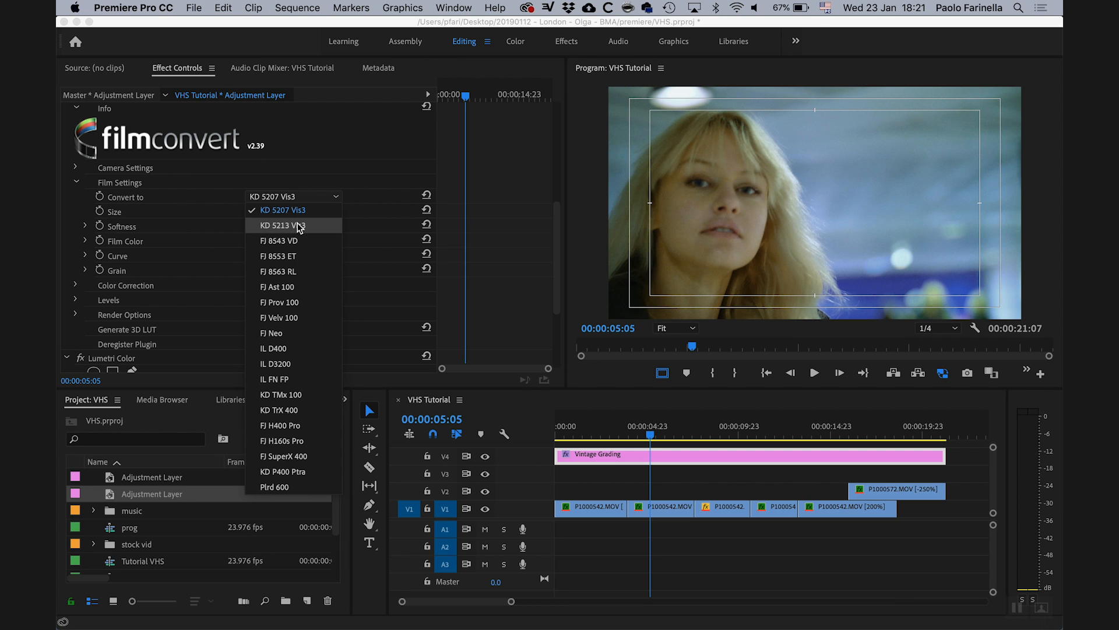
pyautogui.click(295, 225)
pyautogui.click(293, 197)
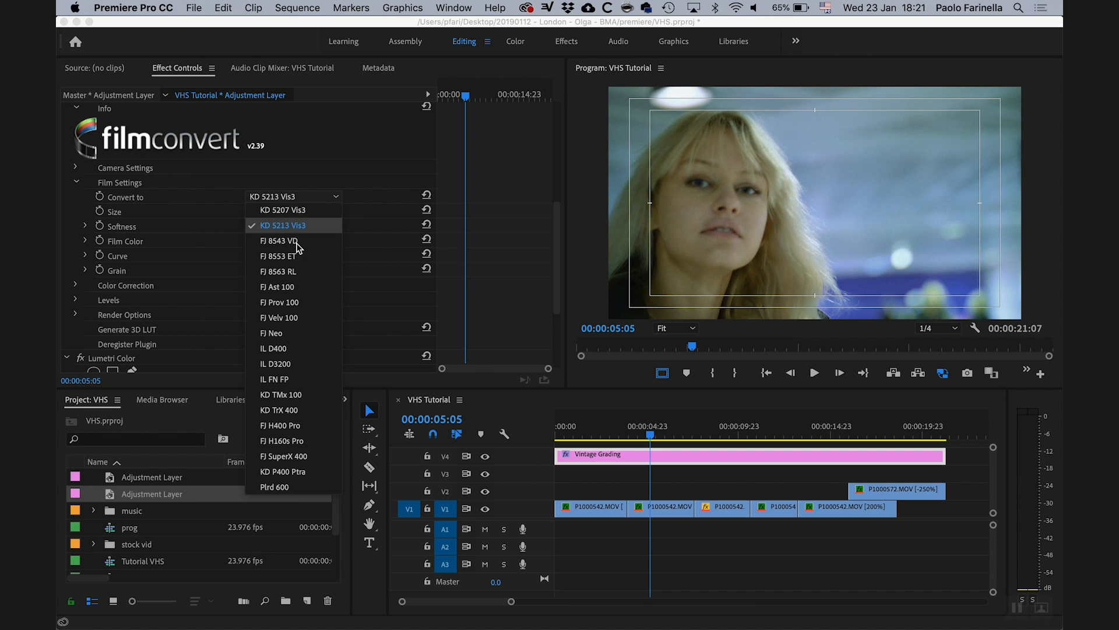
pyautogui.click(299, 248)
pyautogui.click(289, 199)
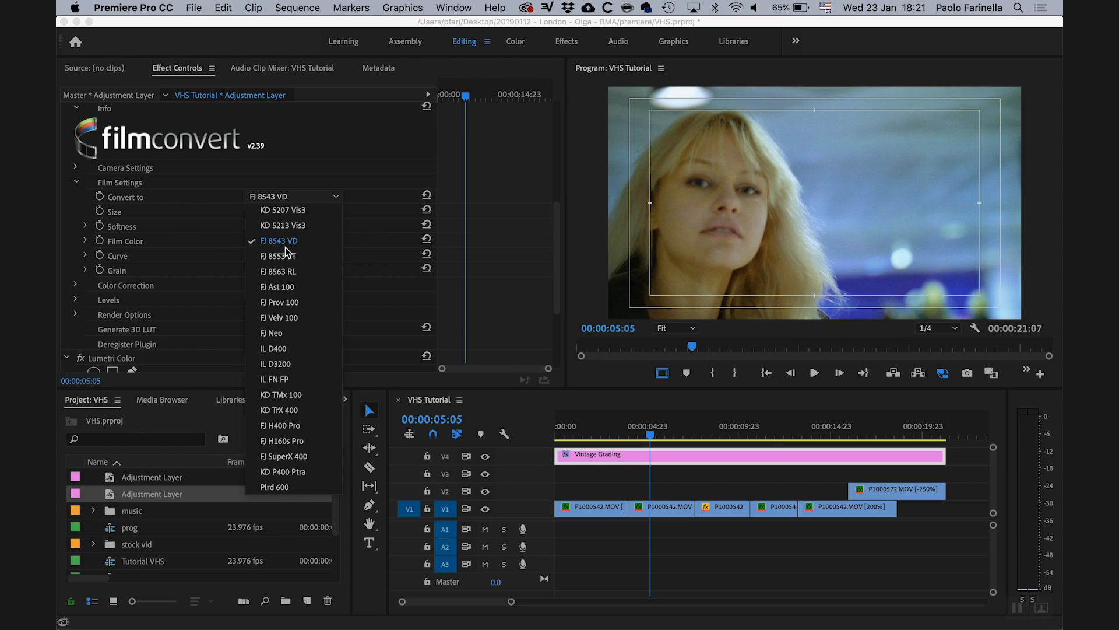
pyautogui.click(285, 258)
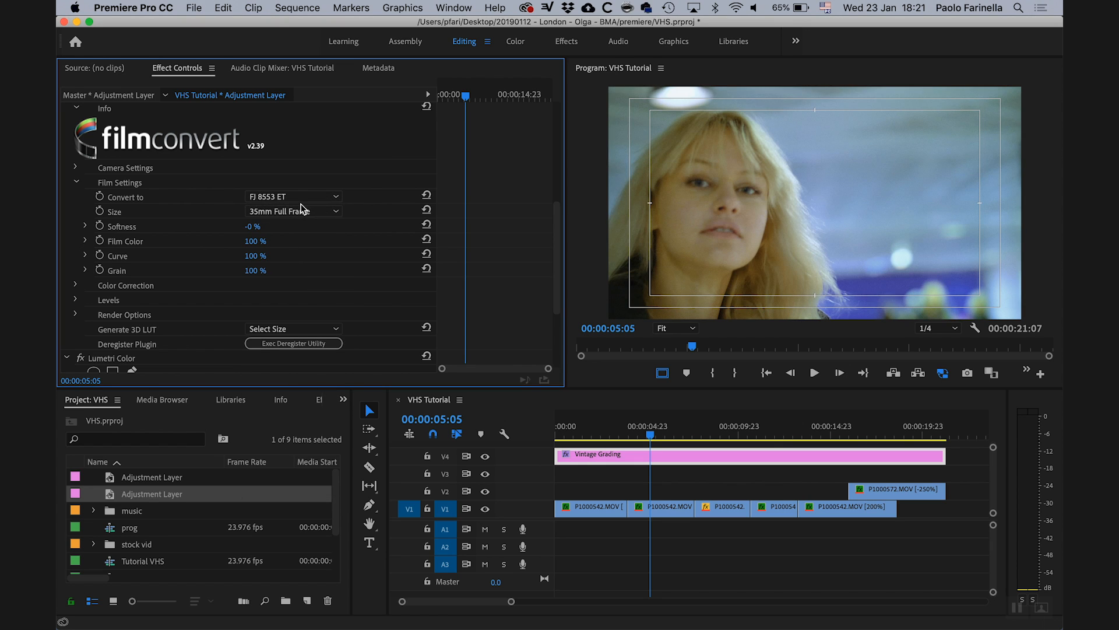
# Step: Set FilmConvert's film stock to FJ Prov 100 and toggle the effect to compare the image with and without it
pyautogui.click(301, 201)
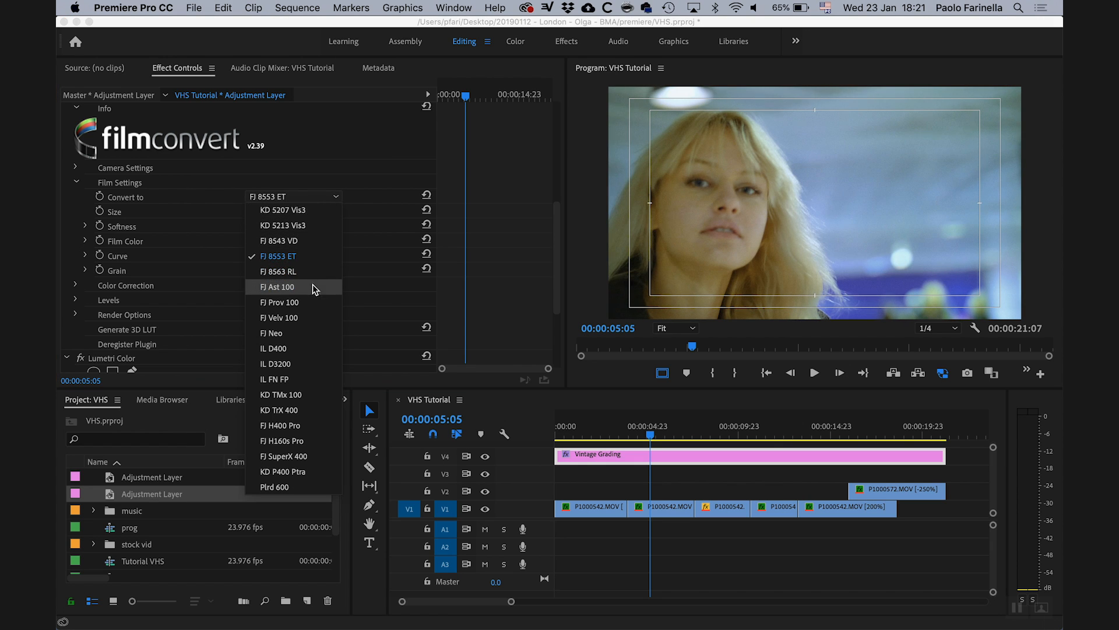
pyautogui.click(285, 303)
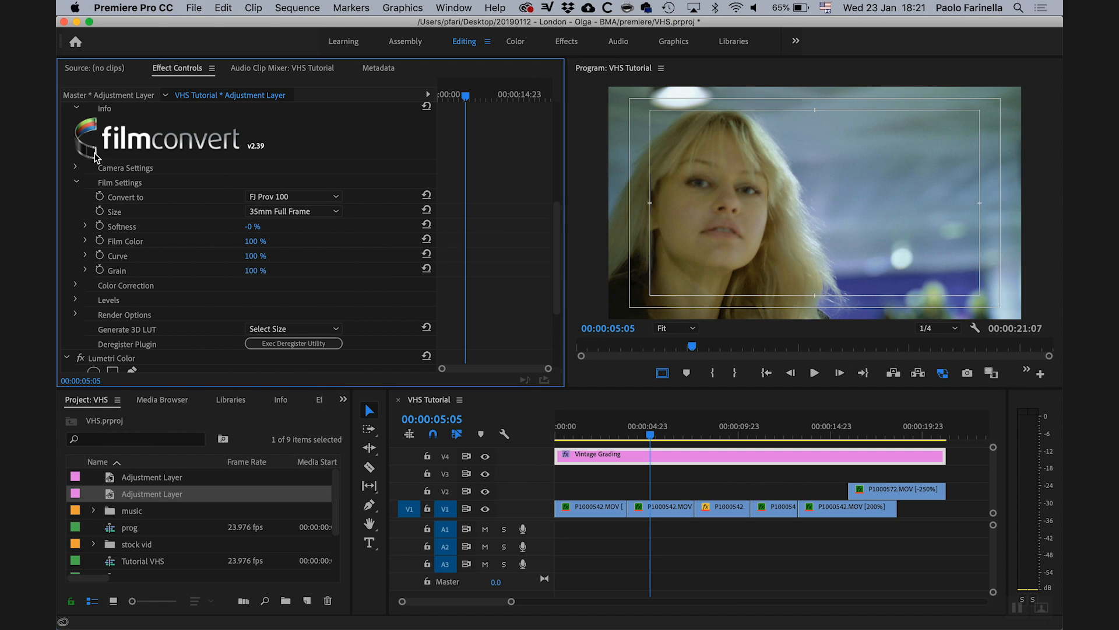
pyautogui.scroll(2, 555, 209)
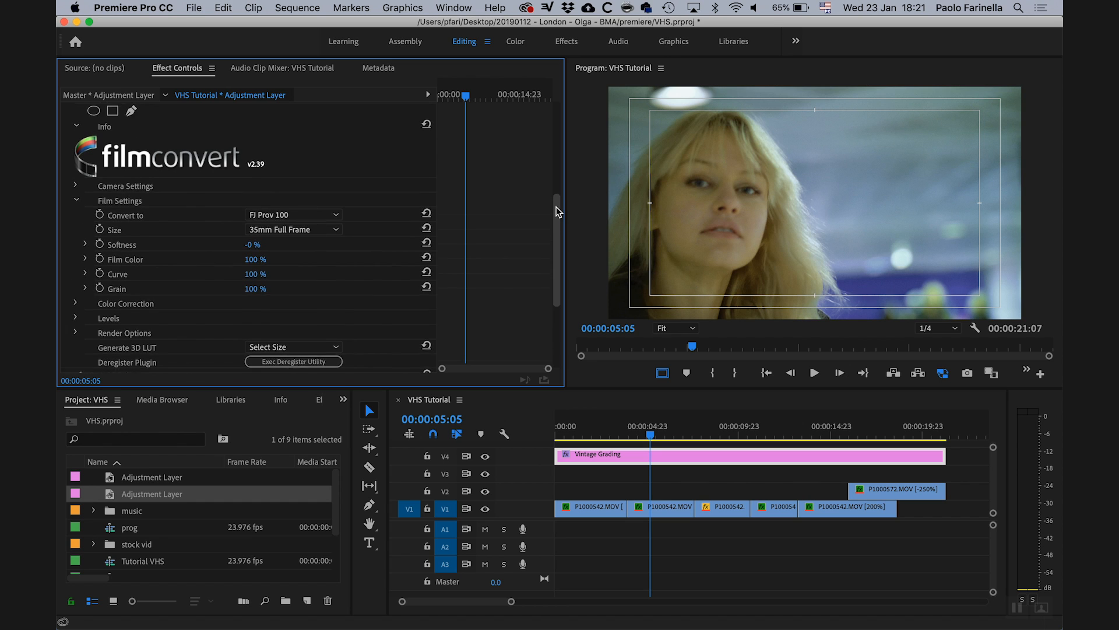
pyautogui.moveTo(556, 202); pyautogui.dragTo(556, 198)
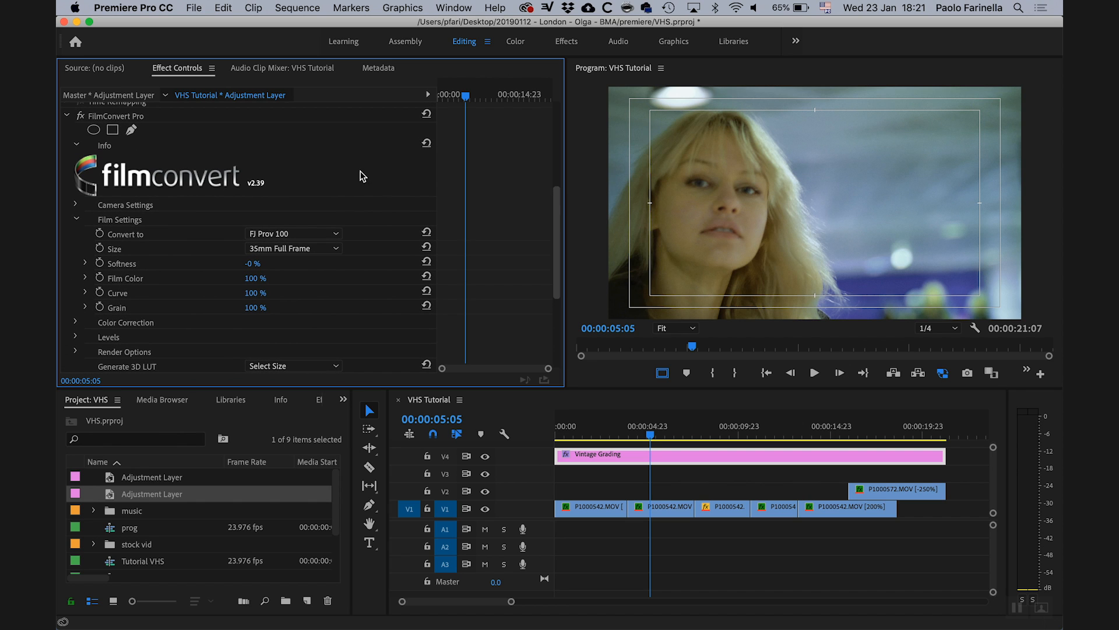
pyautogui.click(80, 116)
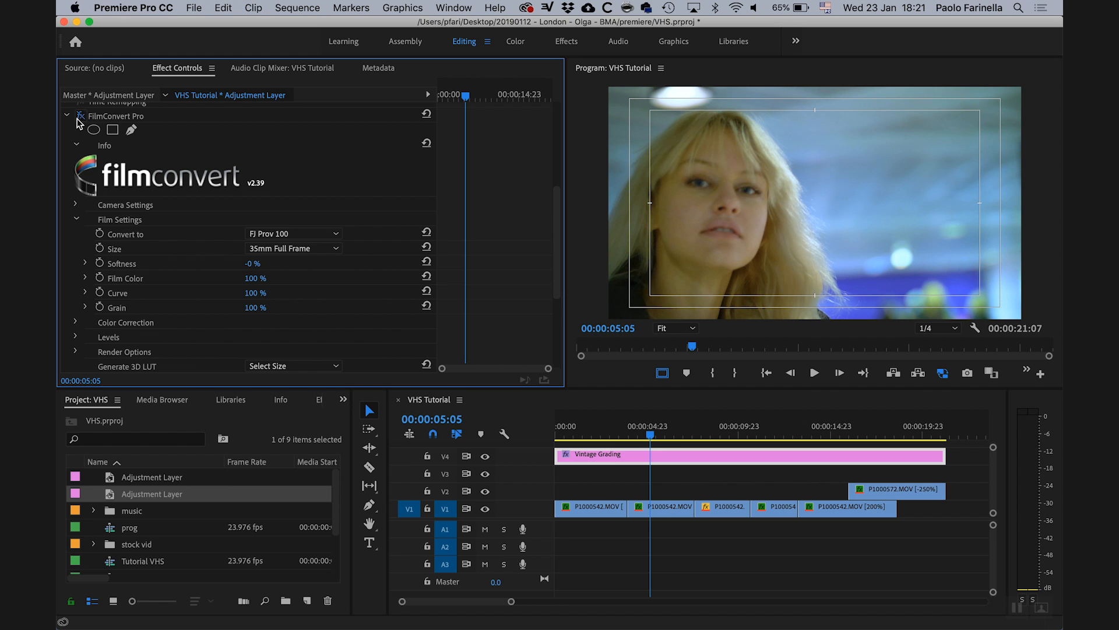
# Step: Try the Super 8 film size in FilmConvert's film settings, and set the size to Super 16
pyautogui.click(331, 251)
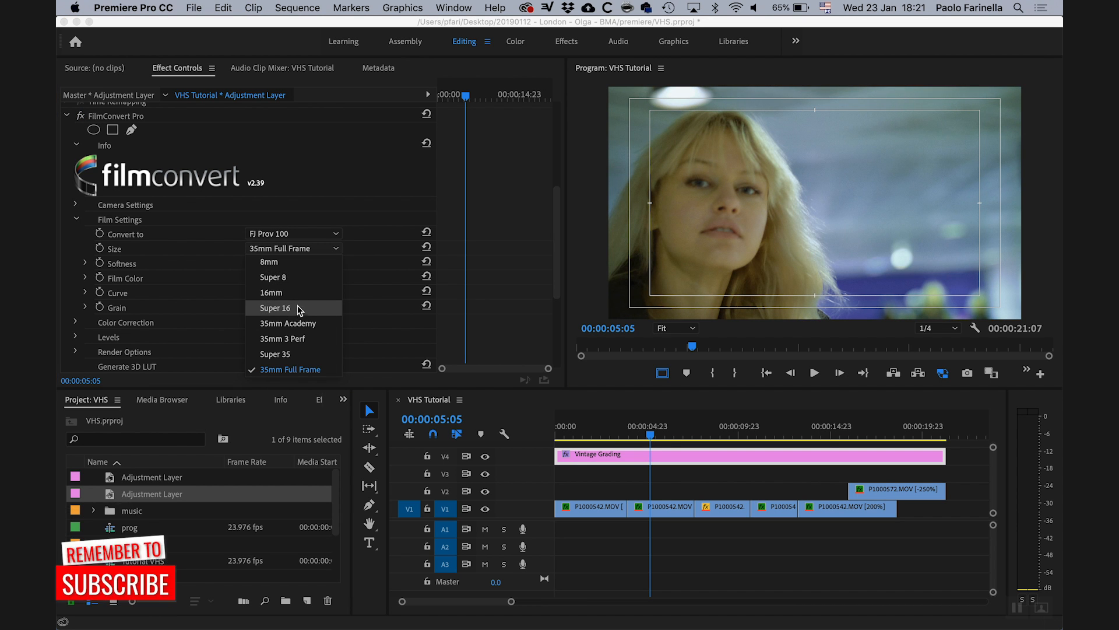
pyautogui.click(296, 277)
pyautogui.click(295, 249)
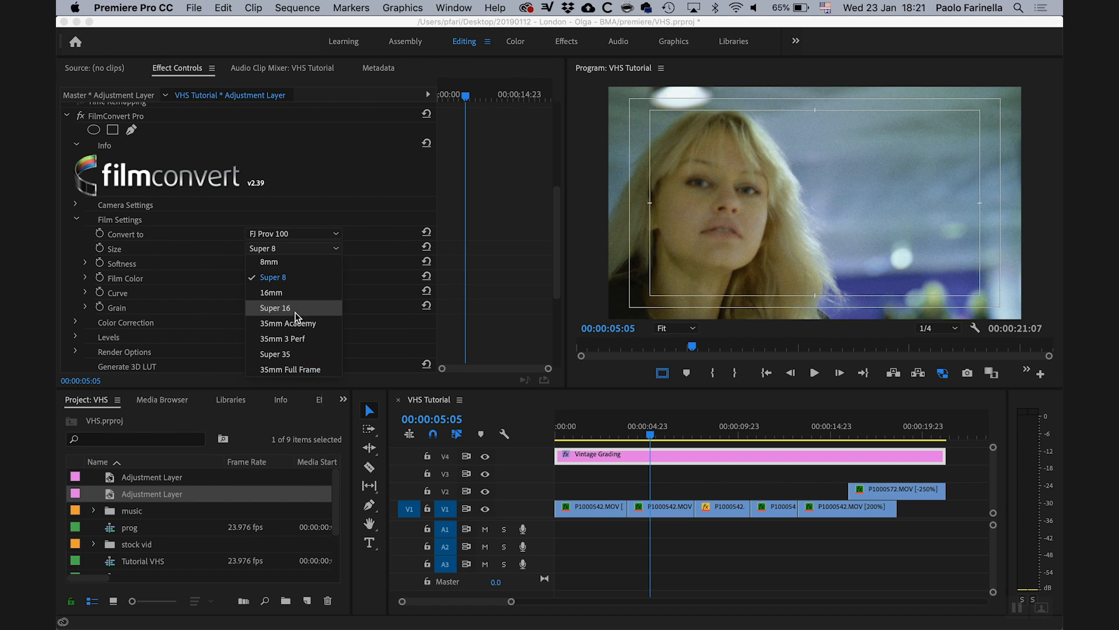
pyautogui.click(294, 309)
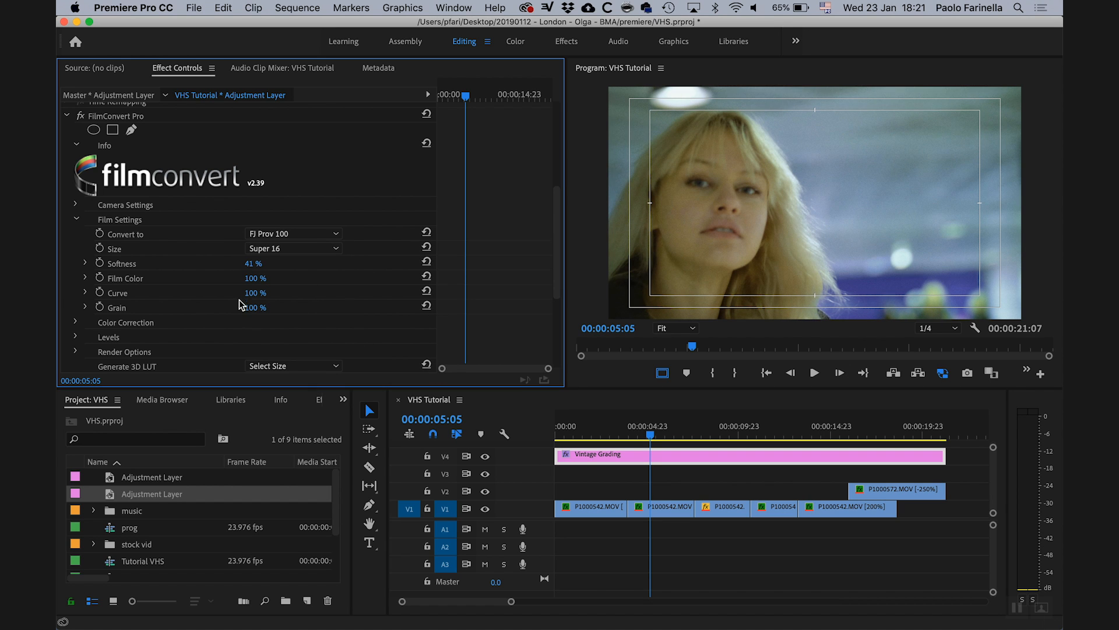
# Step: Set FilmConvert's Softness to 50 %
pyautogui.click(264, 263)
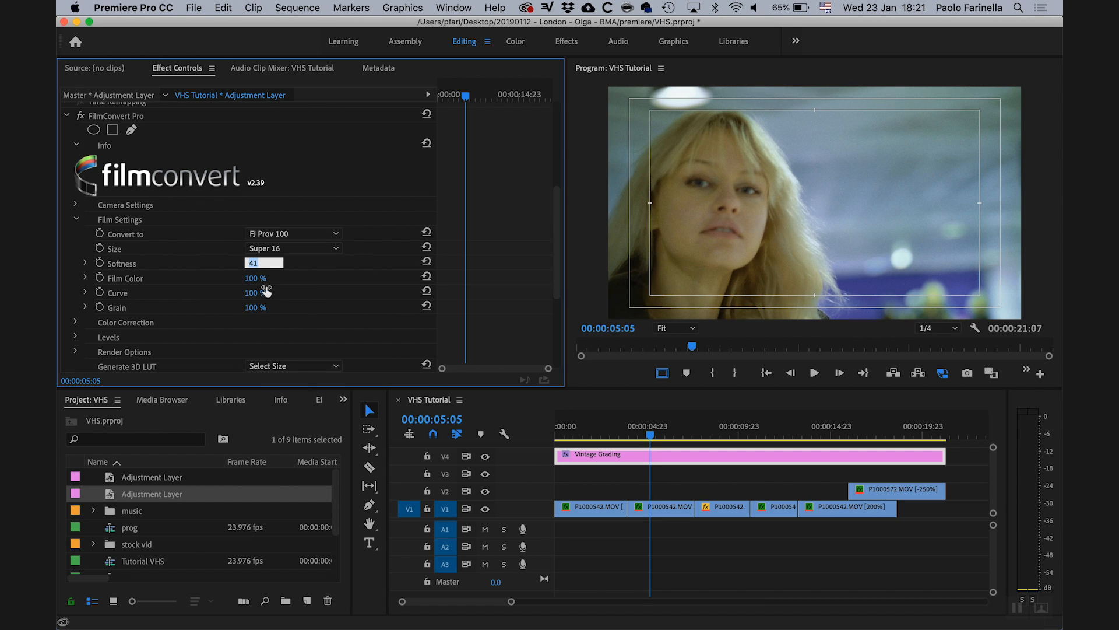
pyautogui.write('50')
pyautogui.press('Return')
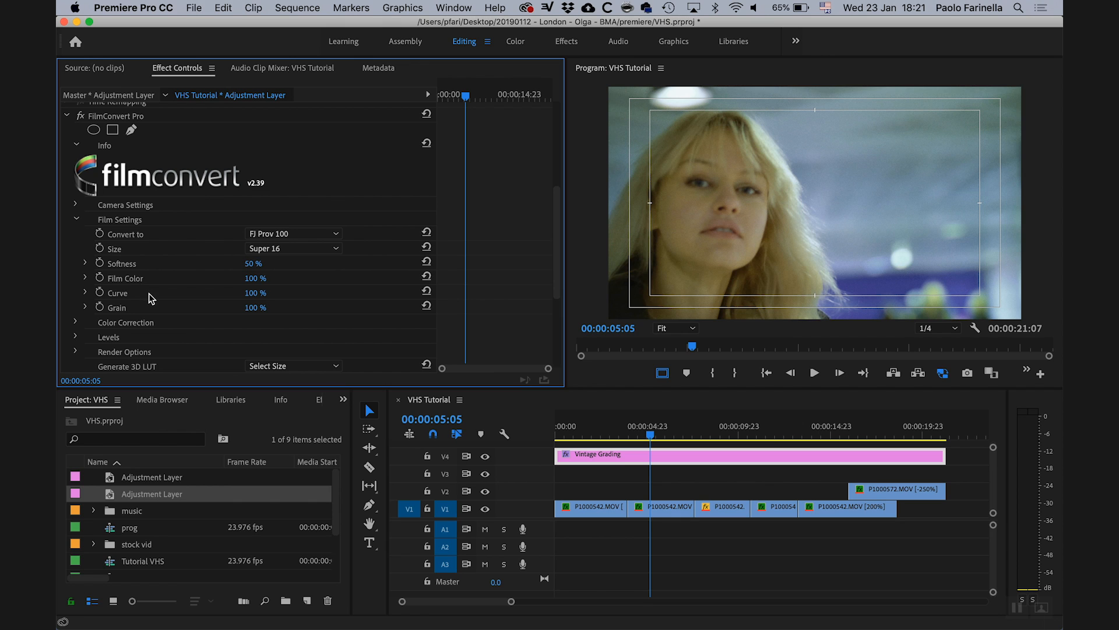
# Step: Set FilmConvert's Grain to 50 %, checking the program preview at 100% zoom before returning it to Fit
pyautogui.click(256, 308)
pyautogui.click(690, 329)
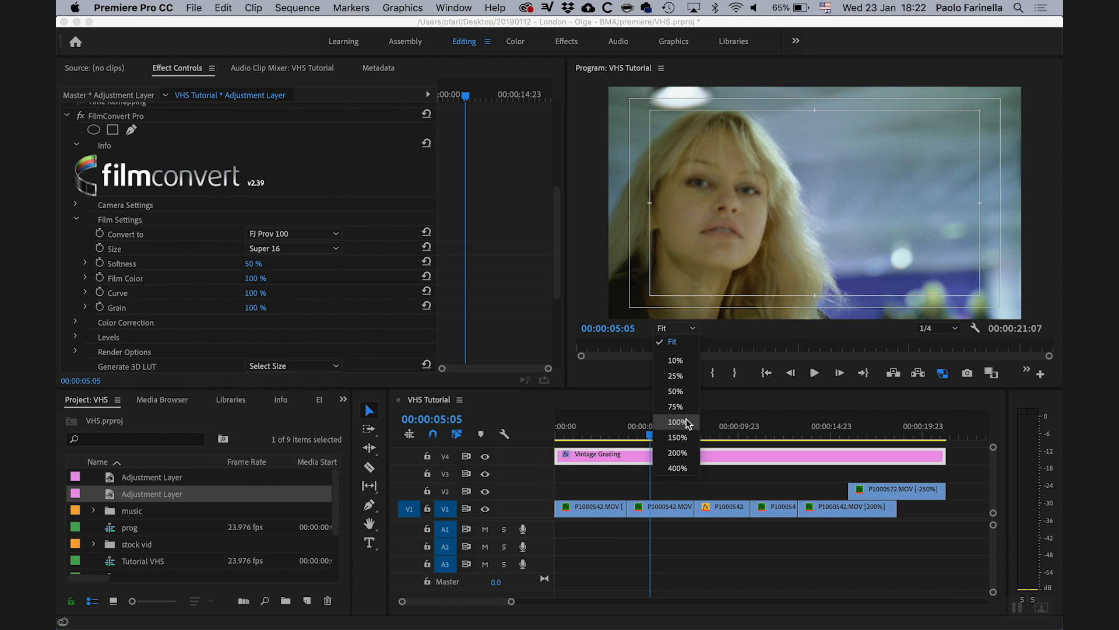
pyautogui.click(687, 418)
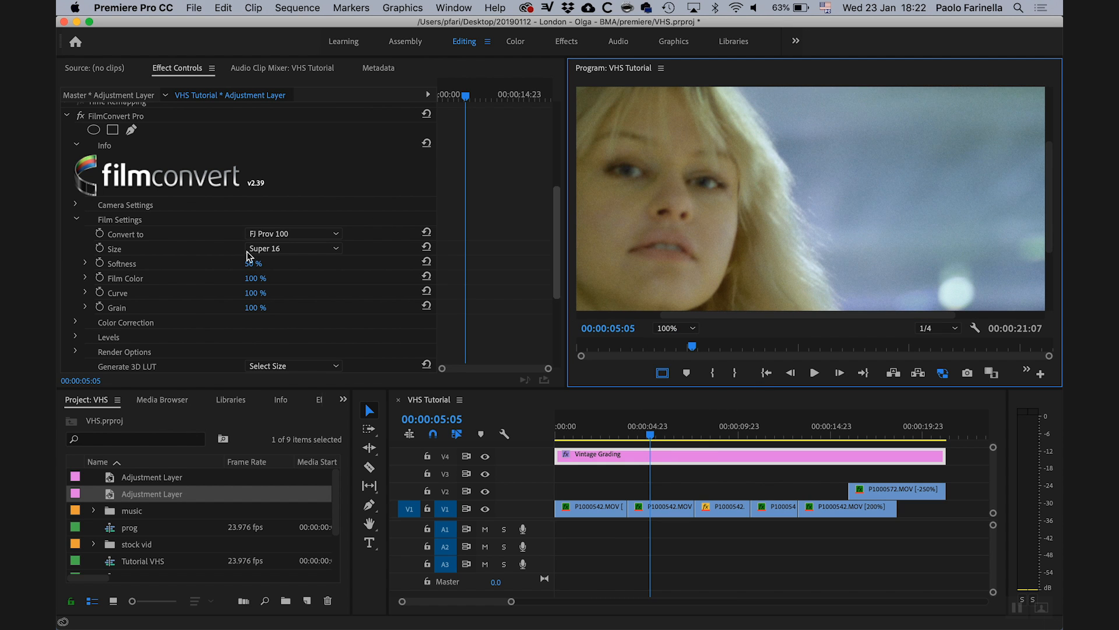
pyautogui.click(255, 280)
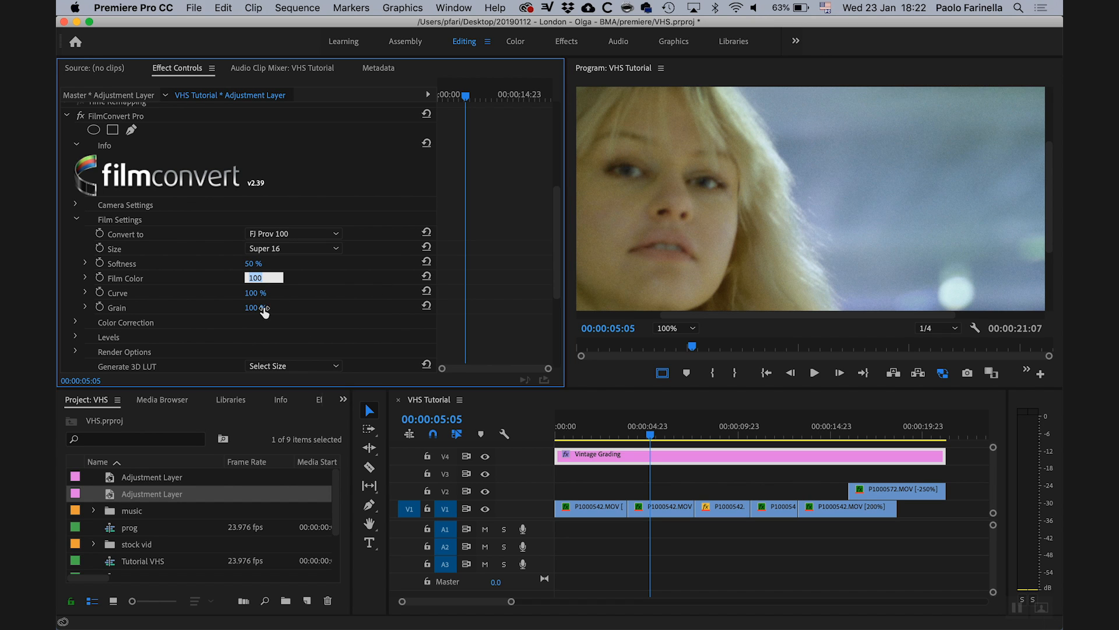
pyautogui.click(260, 308)
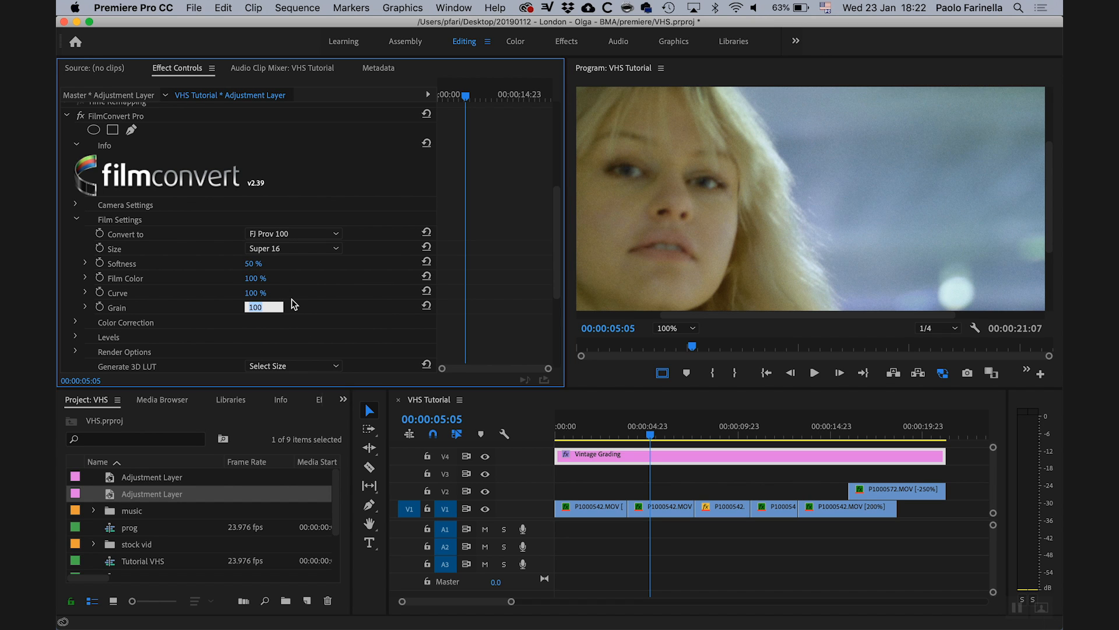
pyautogui.write('50')
pyautogui.press('Return')
pyautogui.click(676, 328)
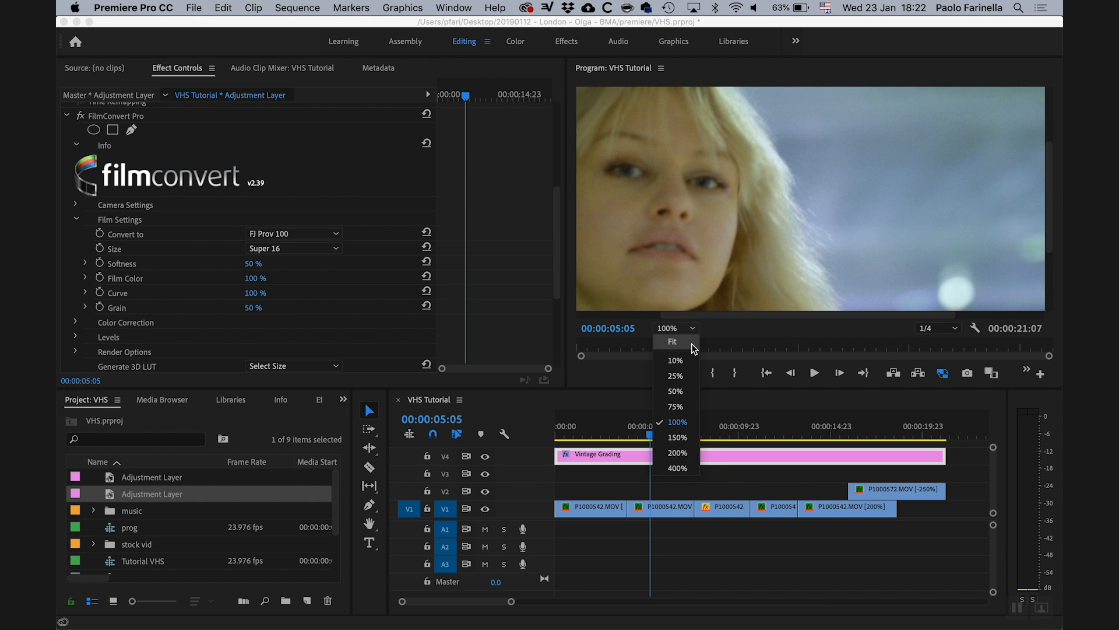
pyautogui.click(694, 344)
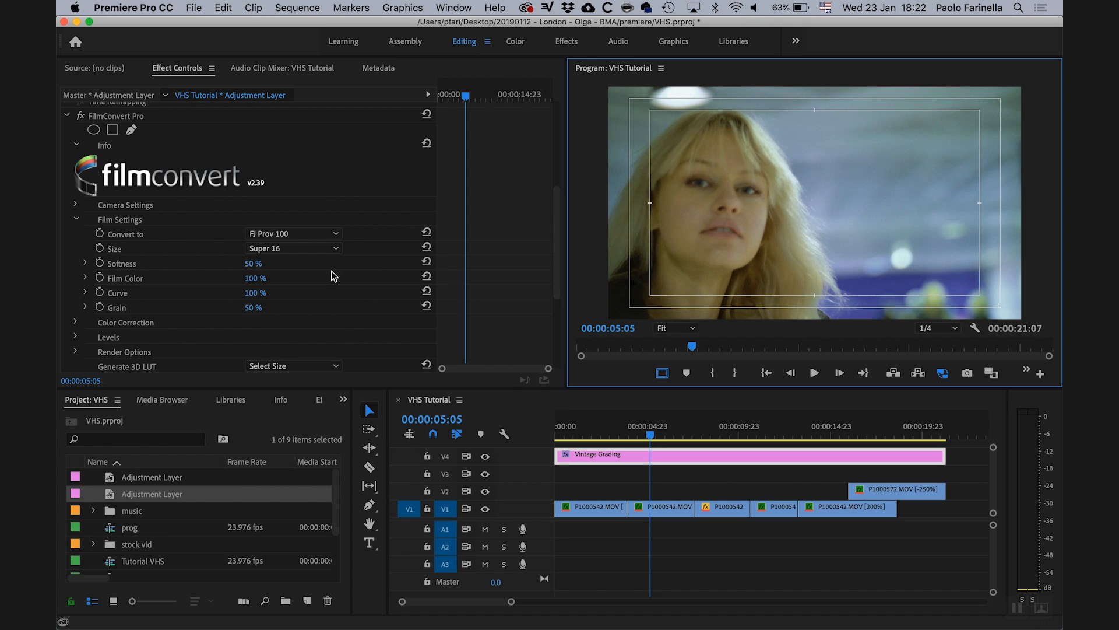
# Step: Collapse the FilmConvert Pro settings, switch to the Color workspace and set Lumetri's basic correction Exposure to 1.0
pyautogui.click(66, 115)
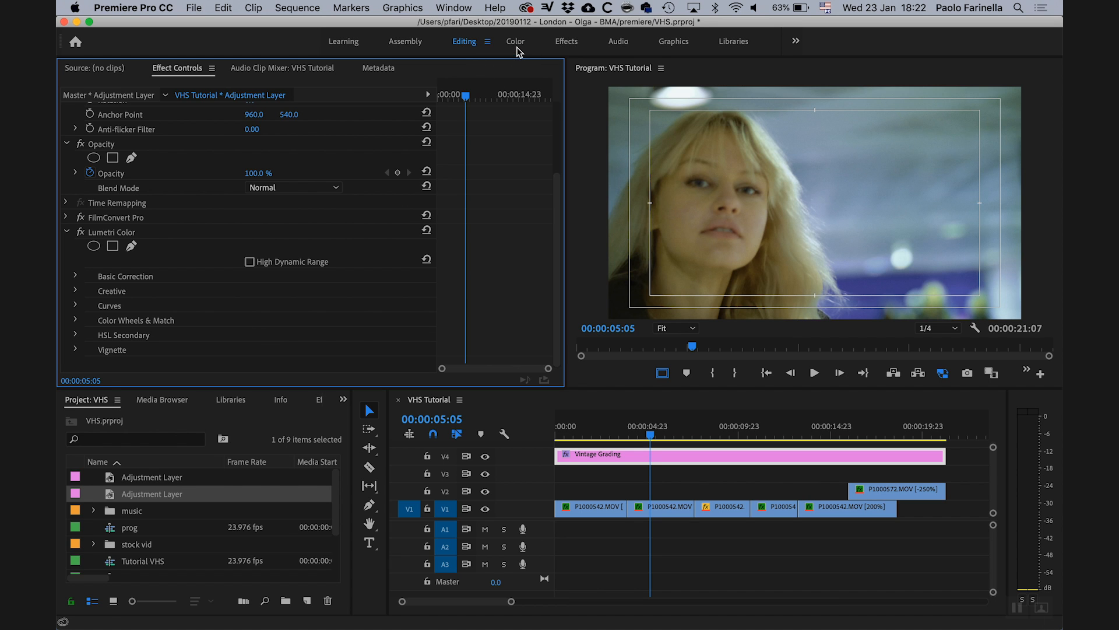
pyautogui.click(516, 42)
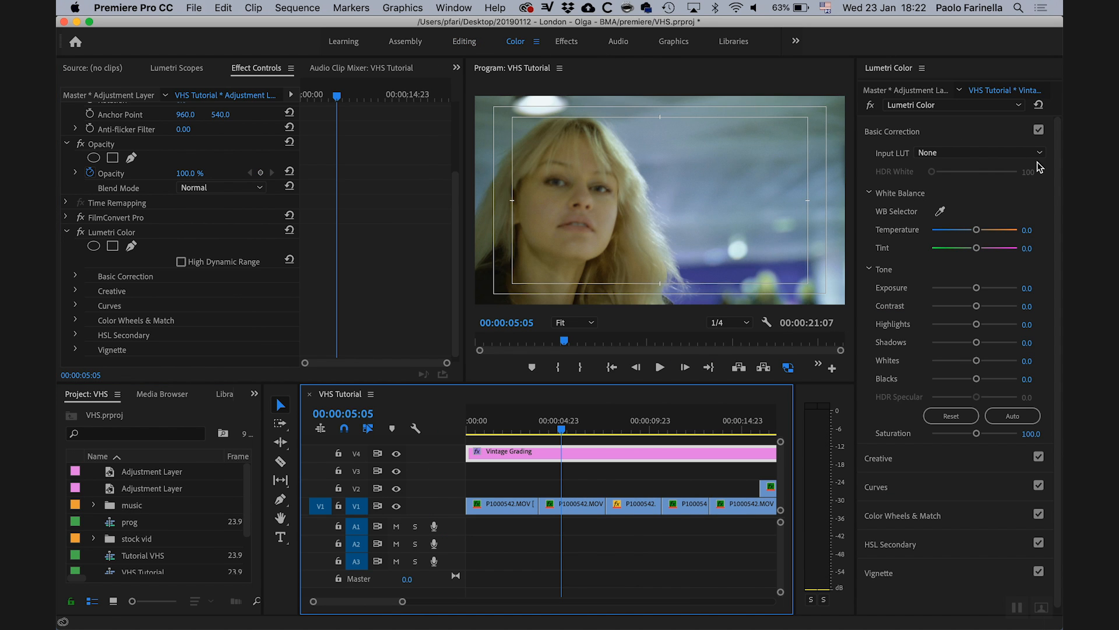
pyautogui.moveTo(1058, 167); pyautogui.dragTo(1059, 176)
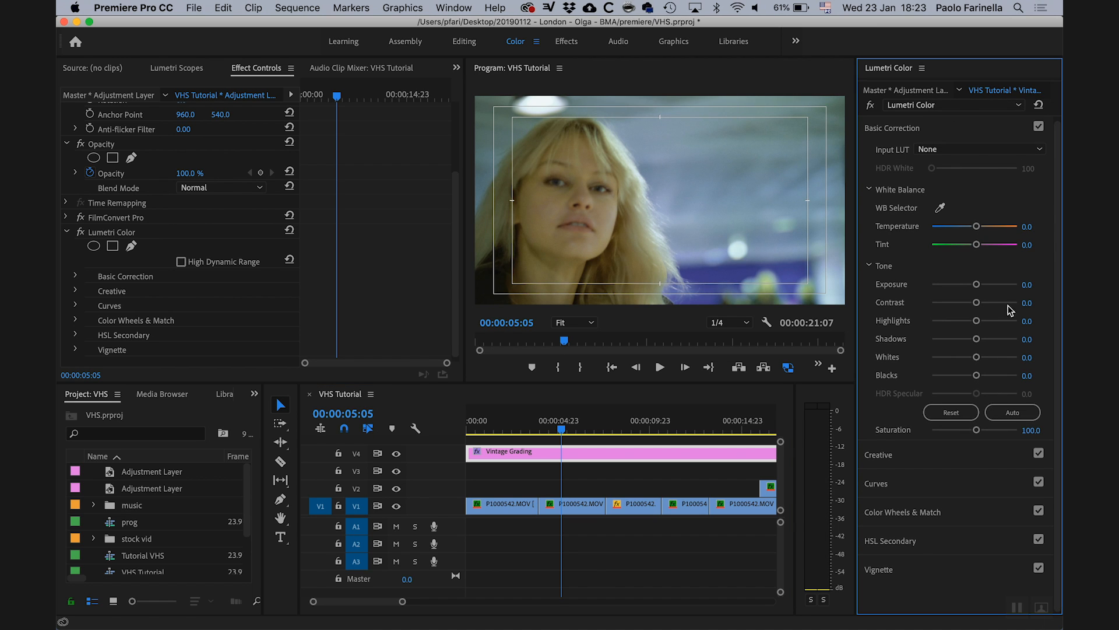
pyautogui.click(1019, 285)
pyautogui.click(1025, 288)
pyautogui.write('1')
pyautogui.press('Return')
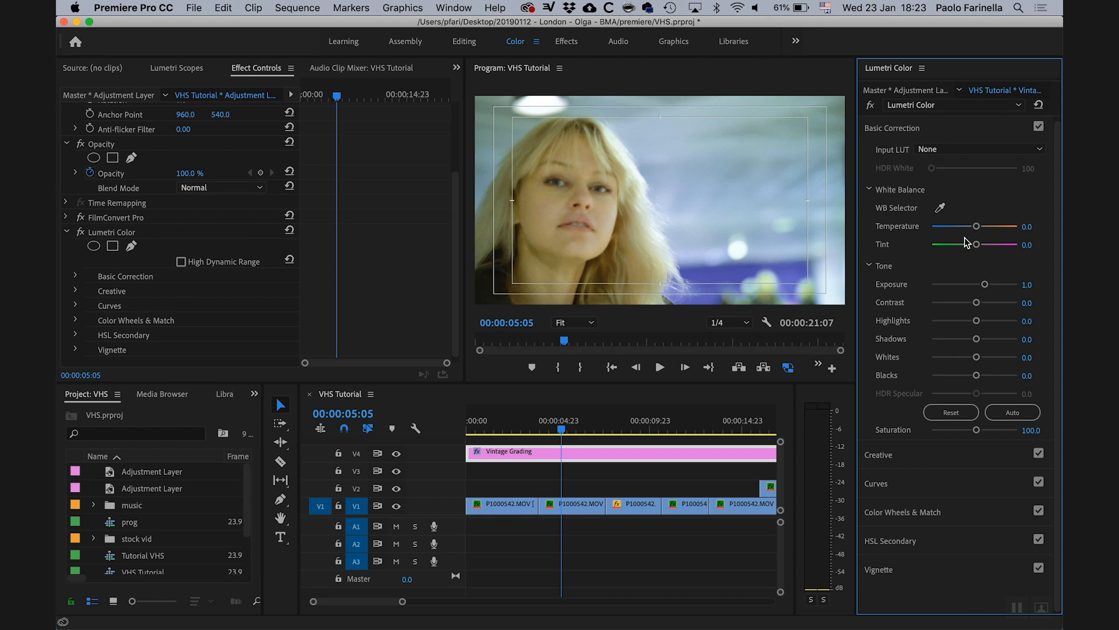
# Step: Raise Lumetri's creative Faded Film to about 30.1 and return to the Editing workspace with the effect settings collapsed
pyautogui.click(938, 449)
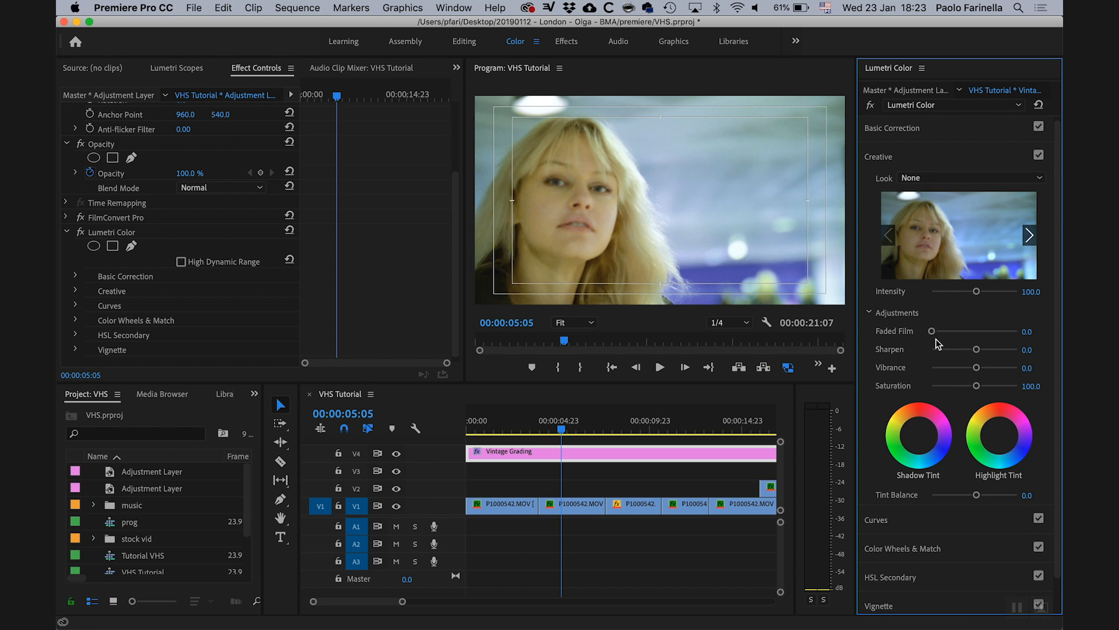
pyautogui.moveTo(931, 331); pyautogui.dragTo(951, 333)
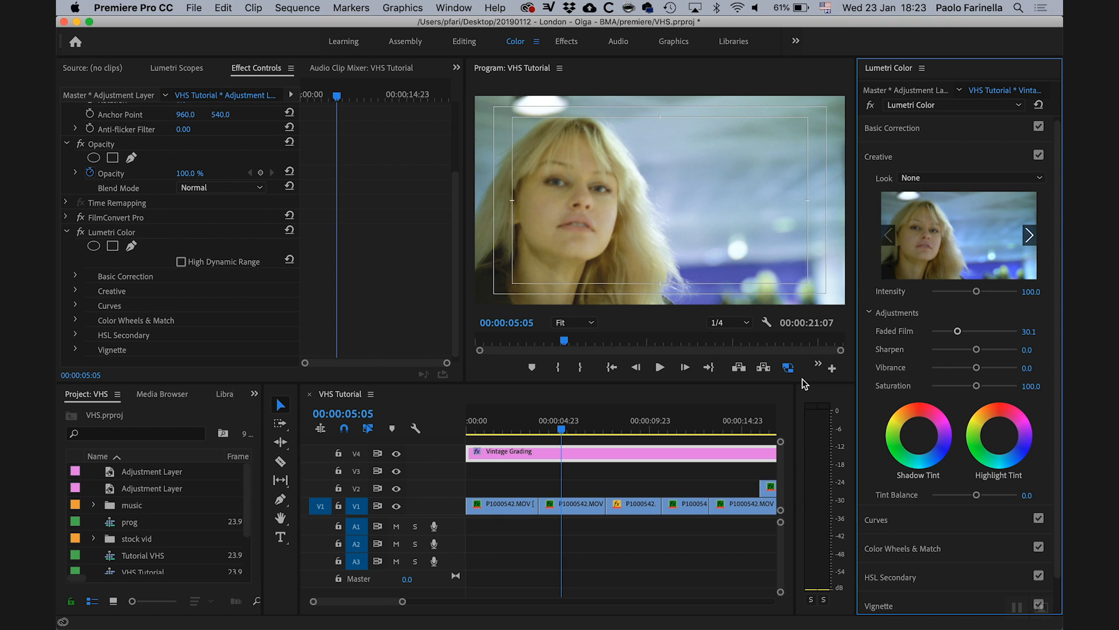
pyautogui.click(937, 159)
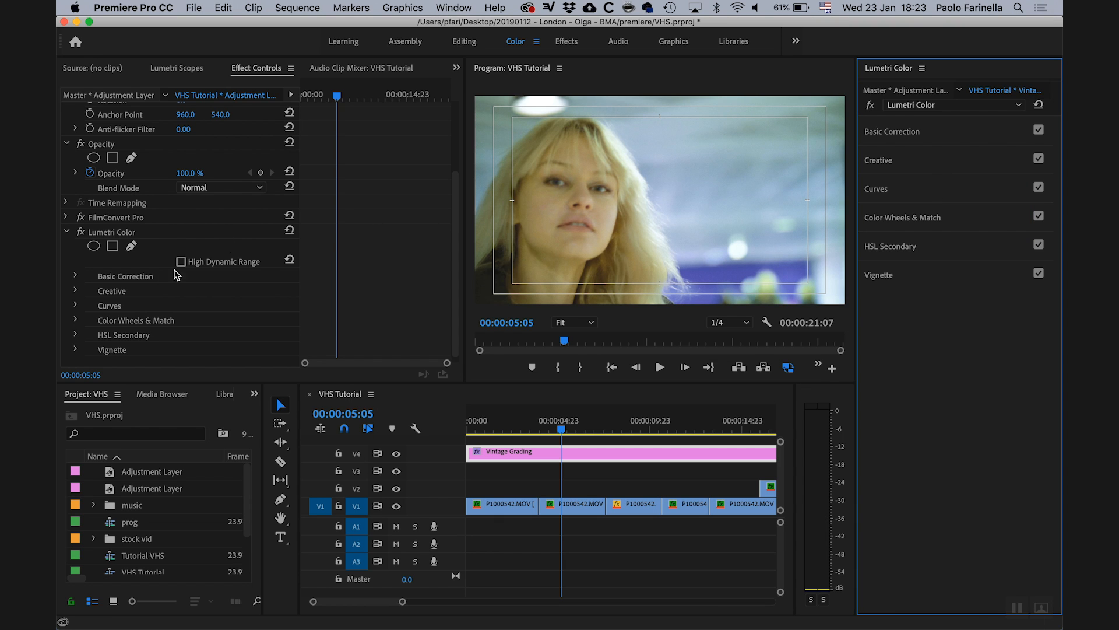
pyautogui.click(67, 231)
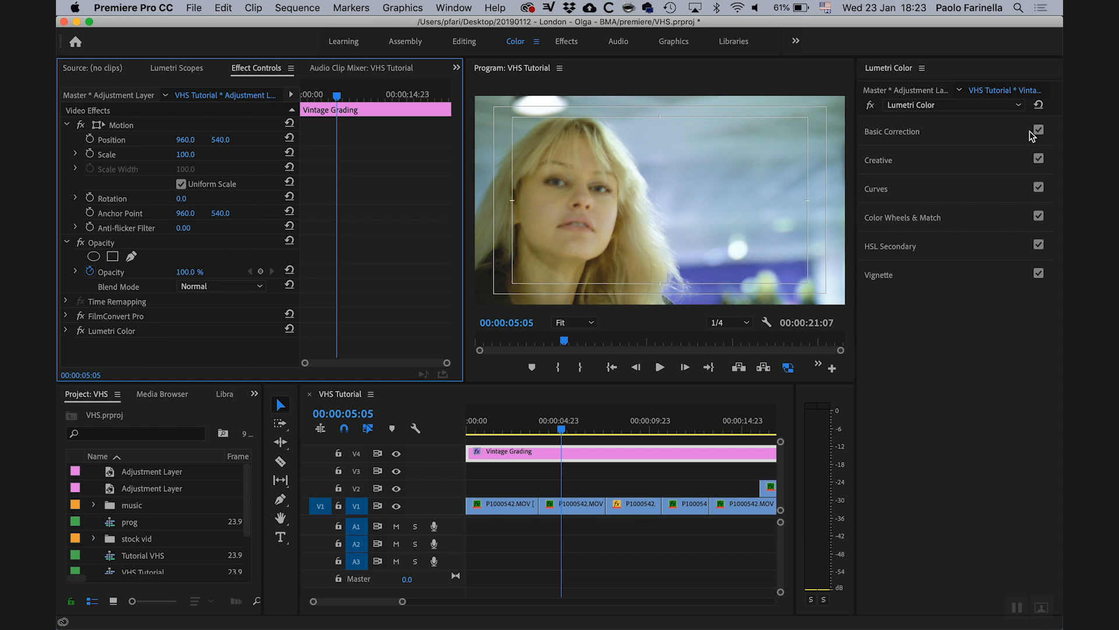
pyautogui.click(470, 41)
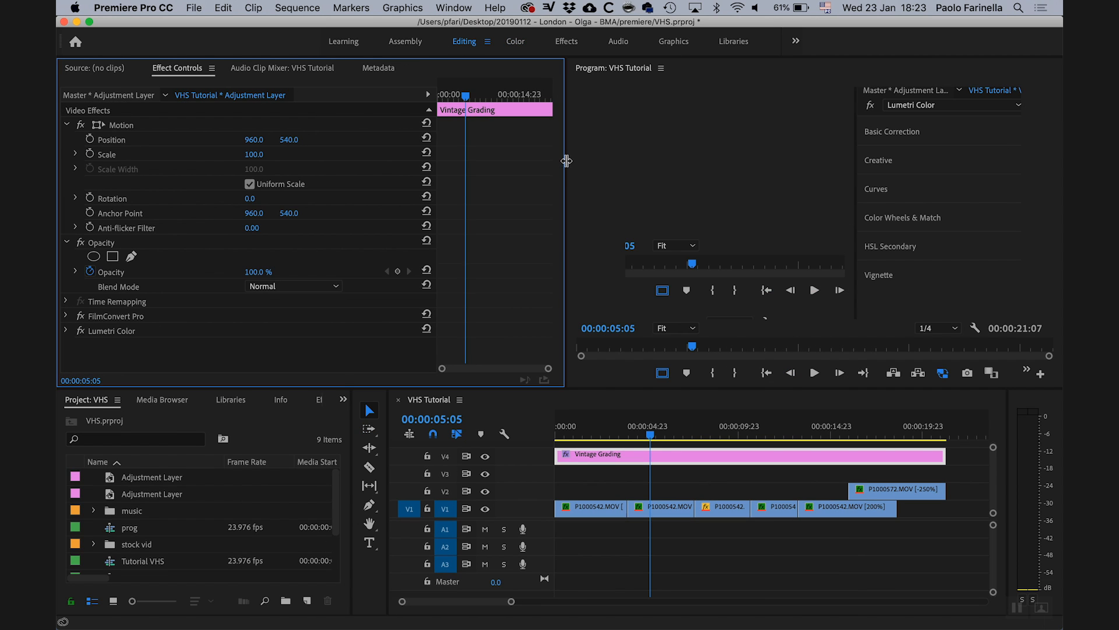
# Step: Play the sequence from its start to review the grading, and go back to the escalator shot at 00:00:14:14
pyautogui.moveTo(651, 439); pyautogui.dragTo(519, 456)
pyautogui.press('space')
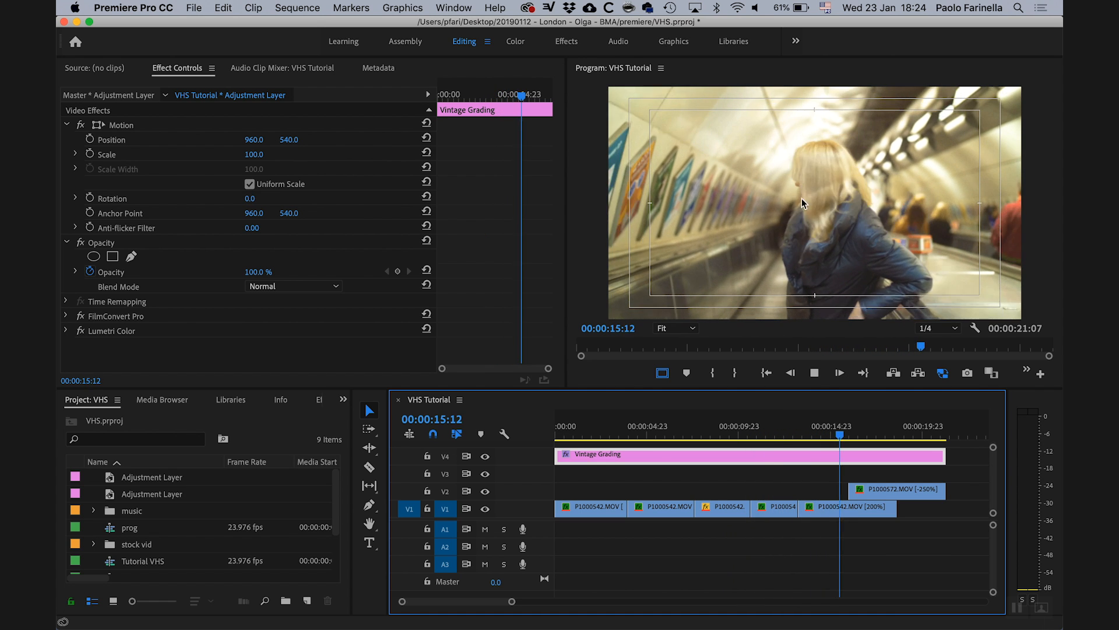
pyautogui.press('space')
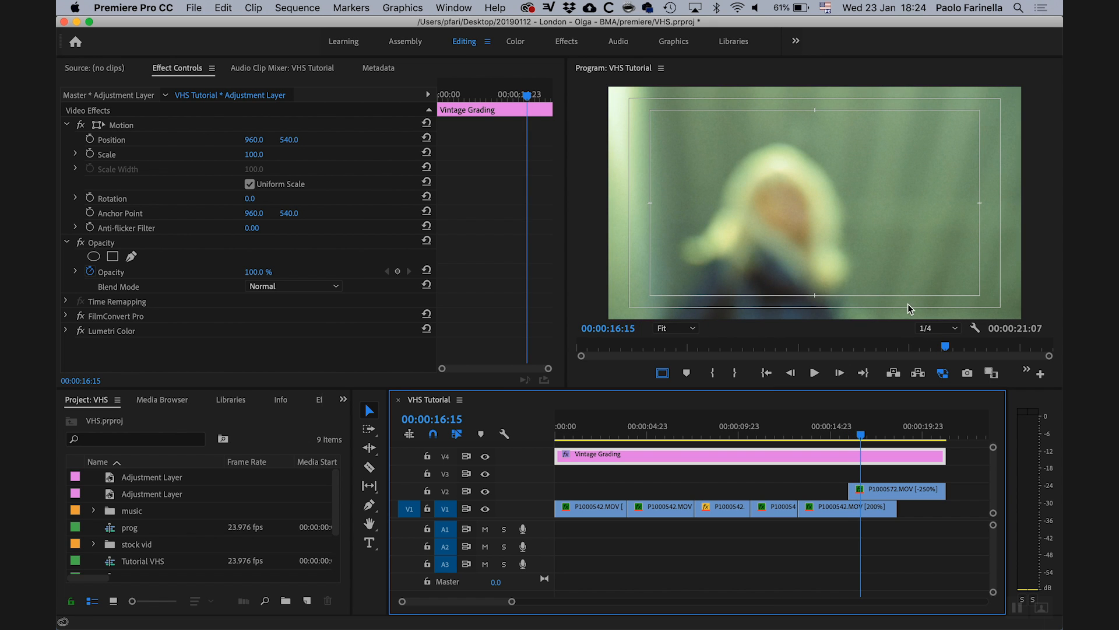
pyautogui.click(848, 437)
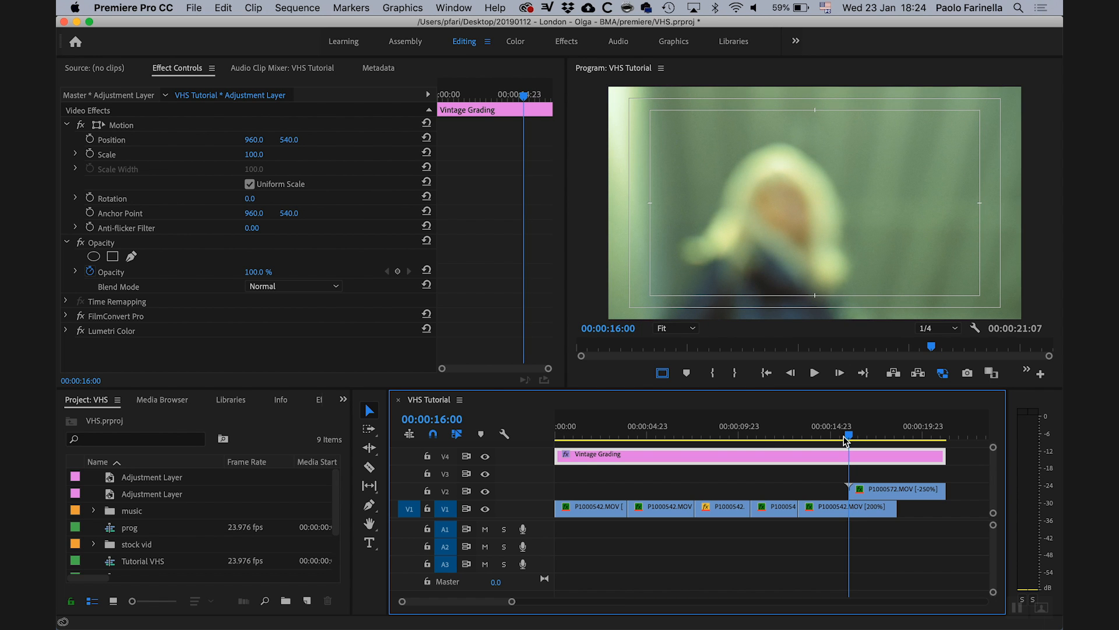
pyautogui.click(838, 436)
pyautogui.moveTo(837, 438); pyautogui.dragTo(823, 437)
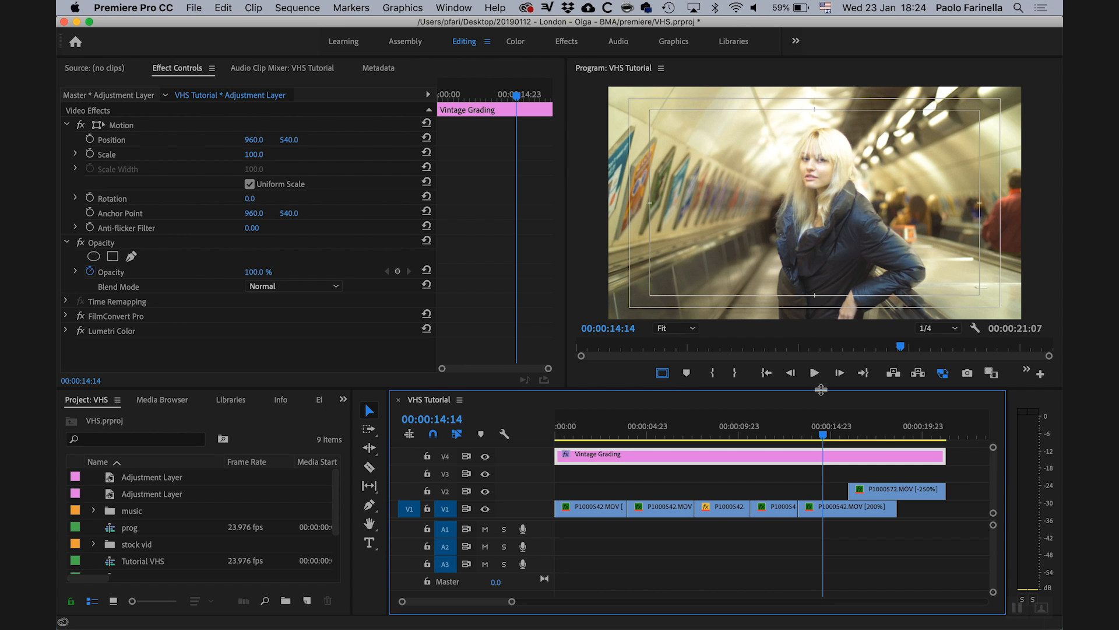
# Step: Enlarge the timeline area vertically and return the playhead to the start of the sequence
pyautogui.moveTo(821, 389); pyautogui.dragTo(798, 301)
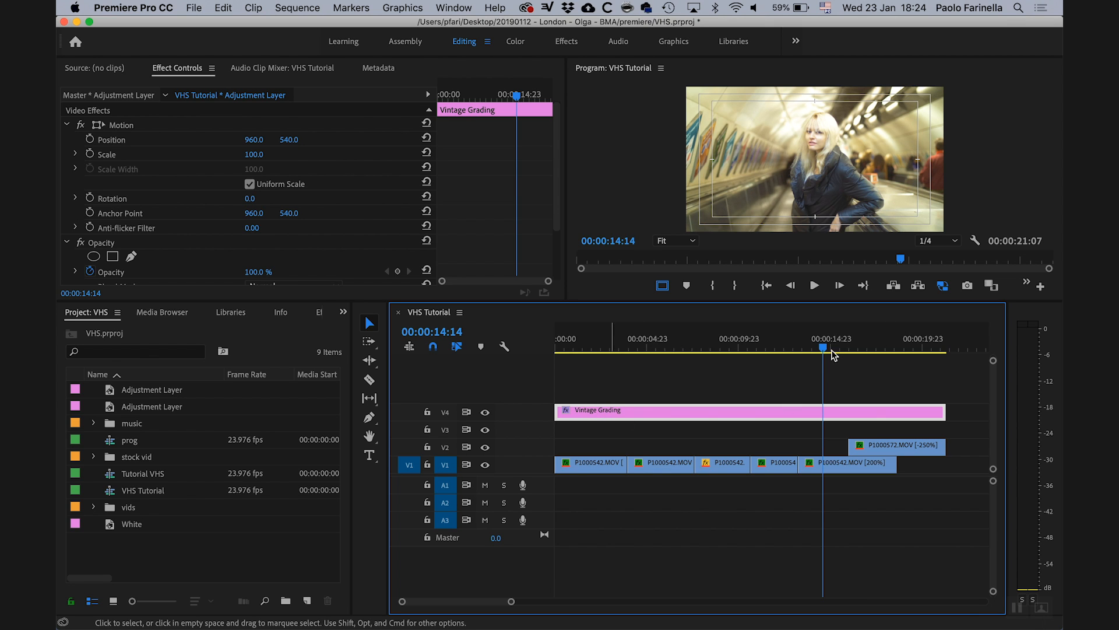
pyautogui.moveTo(820, 348); pyautogui.dragTo(607, 350)
pyautogui.moveTo(524, 355); pyautogui.dragTo(493, 355)
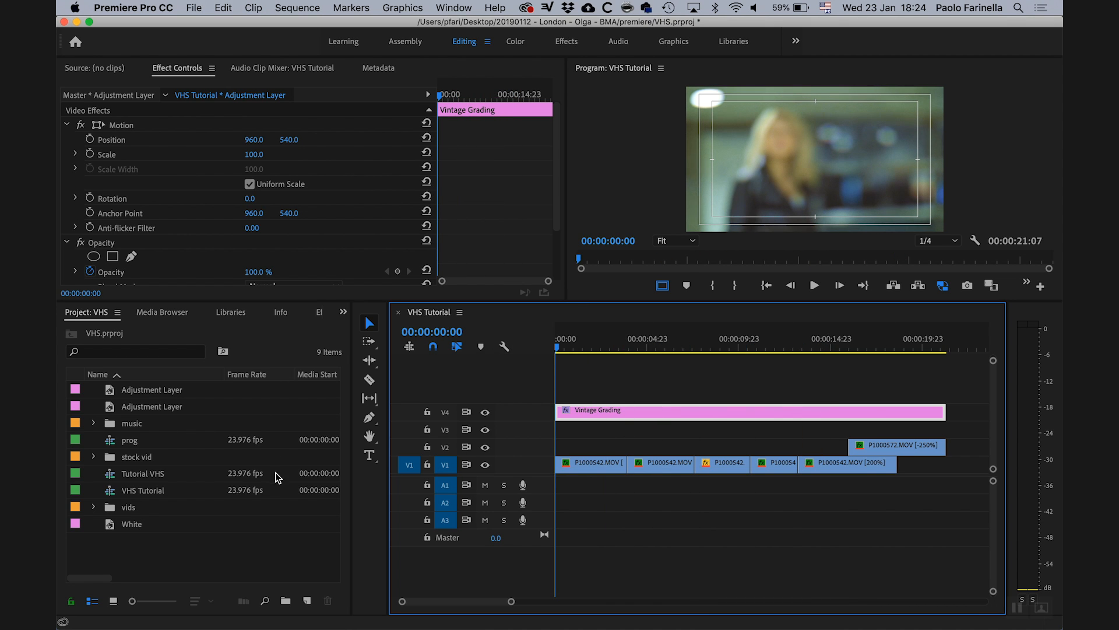
# Step: Expand the stock vid bin, load the Beachfront B-Roll 8mm Film Leader clip as source and preview its first seconds
pyautogui.click(97, 457)
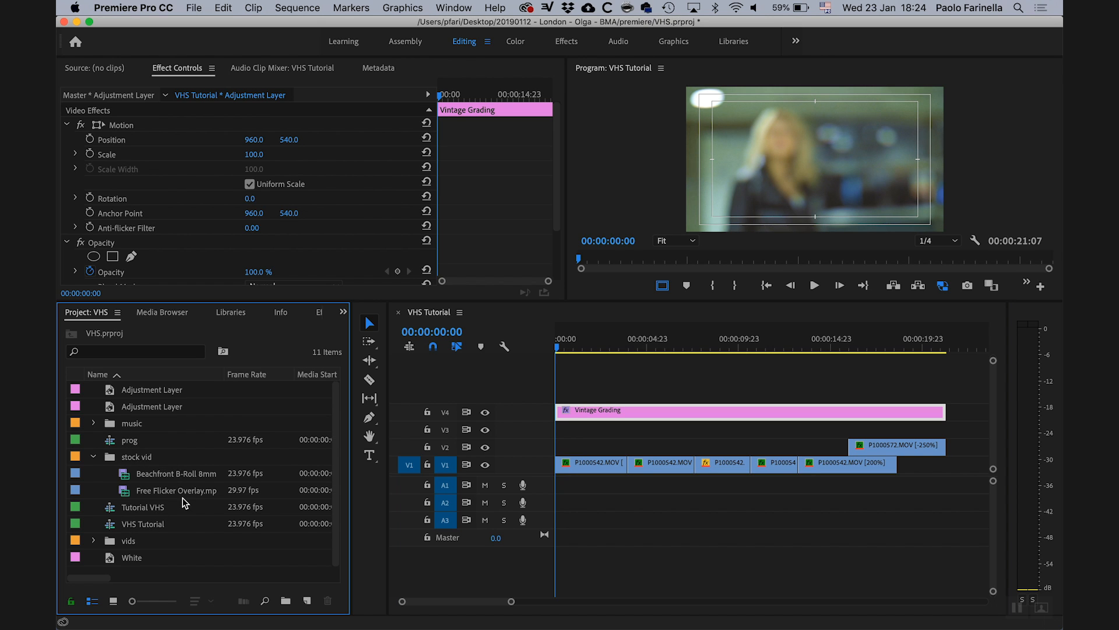
pyautogui.doubleClick(124, 477)
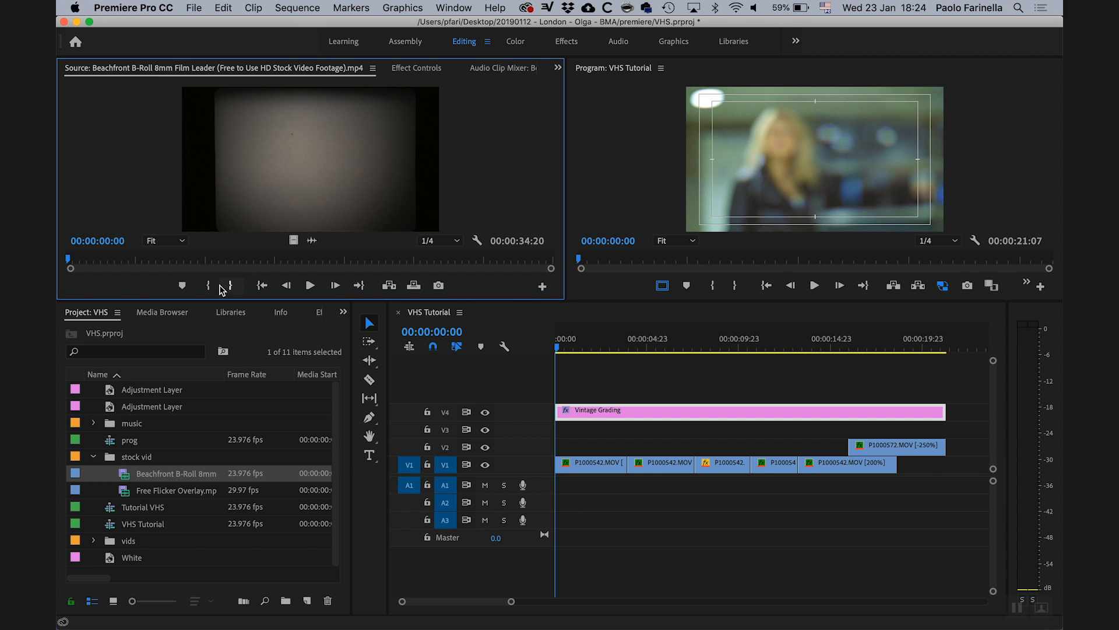
pyautogui.click(310, 285)
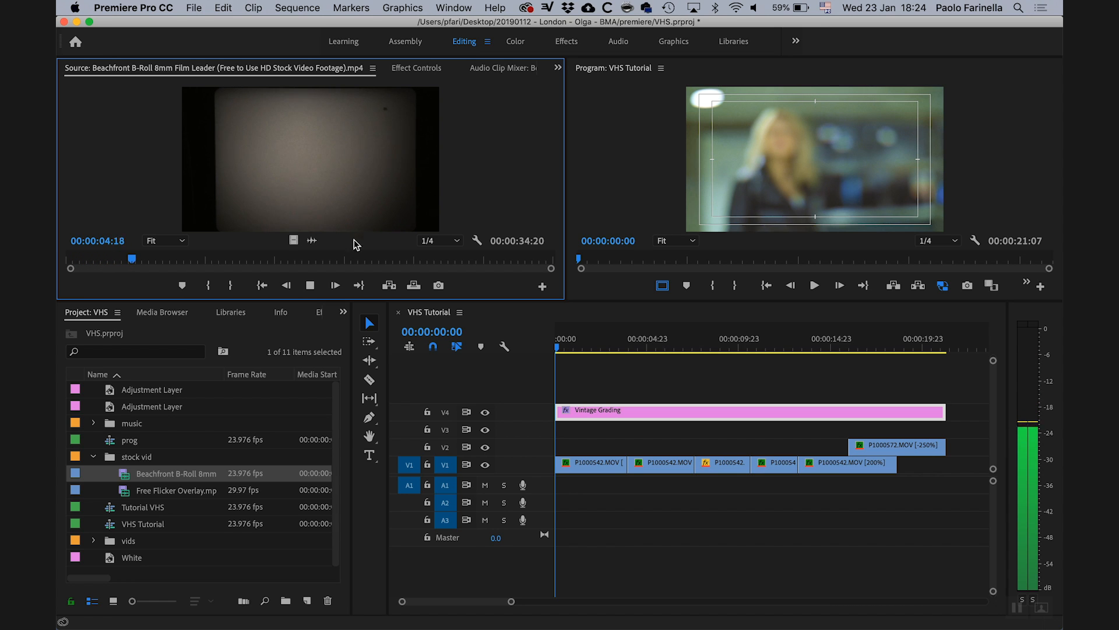
pyautogui.click(309, 285)
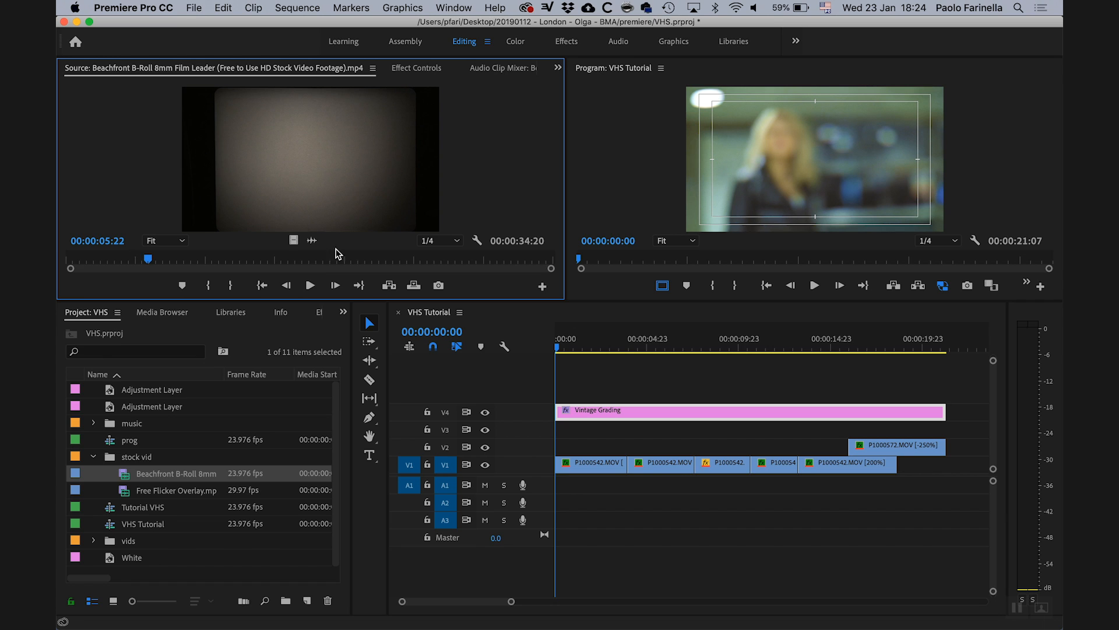
# Step: Place the 8mm Film Leader clip on a new track above Vintage Grading at the sequence start and trim it to the grading layer's end
pyautogui.moveTo(134, 478); pyautogui.dragTo(557, 396)
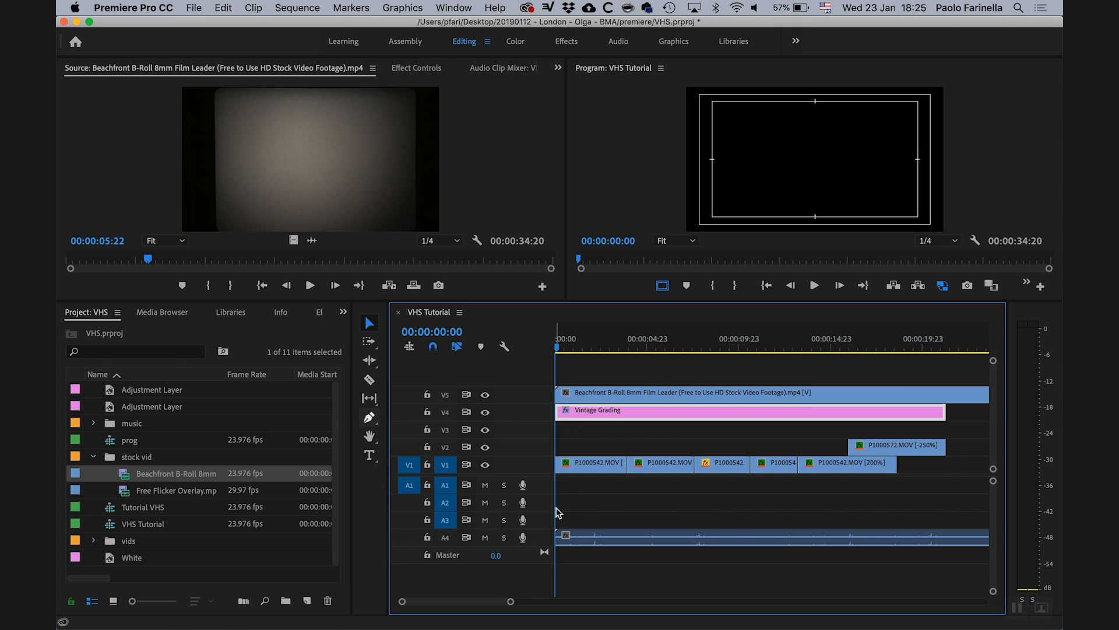
pyautogui.press('\\')
pyautogui.moveTo(936, 395); pyautogui.dragTo(789, 398)
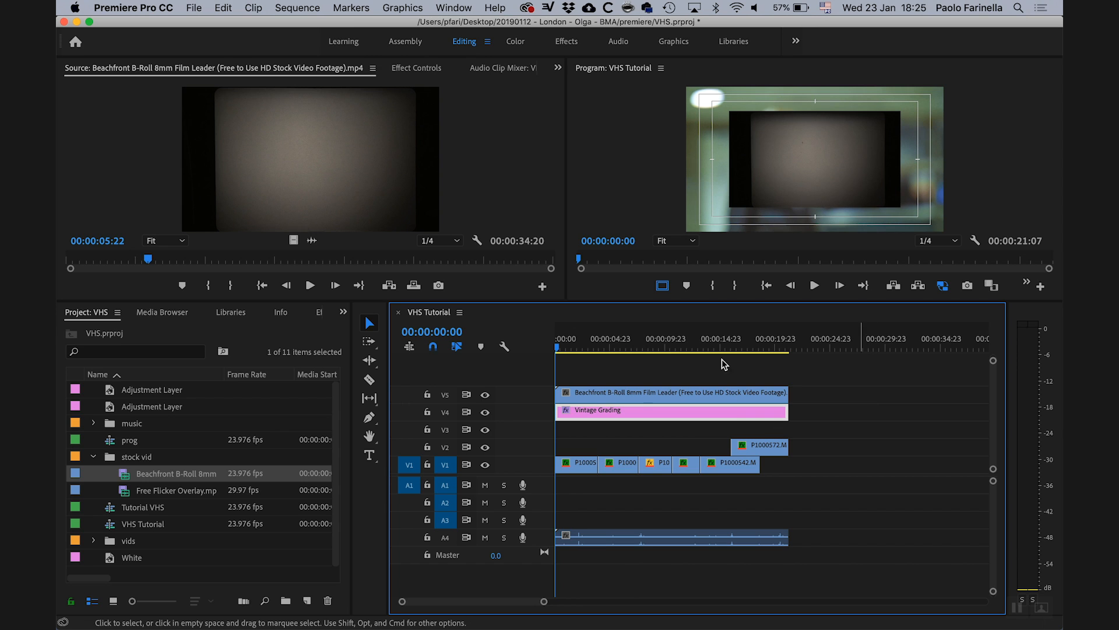
# Step: At about 00:00:01:20, scale the film leader clip to 150 and set its blend mode to Soft Light
pyautogui.click(575, 345)
pyautogui.click(597, 396)
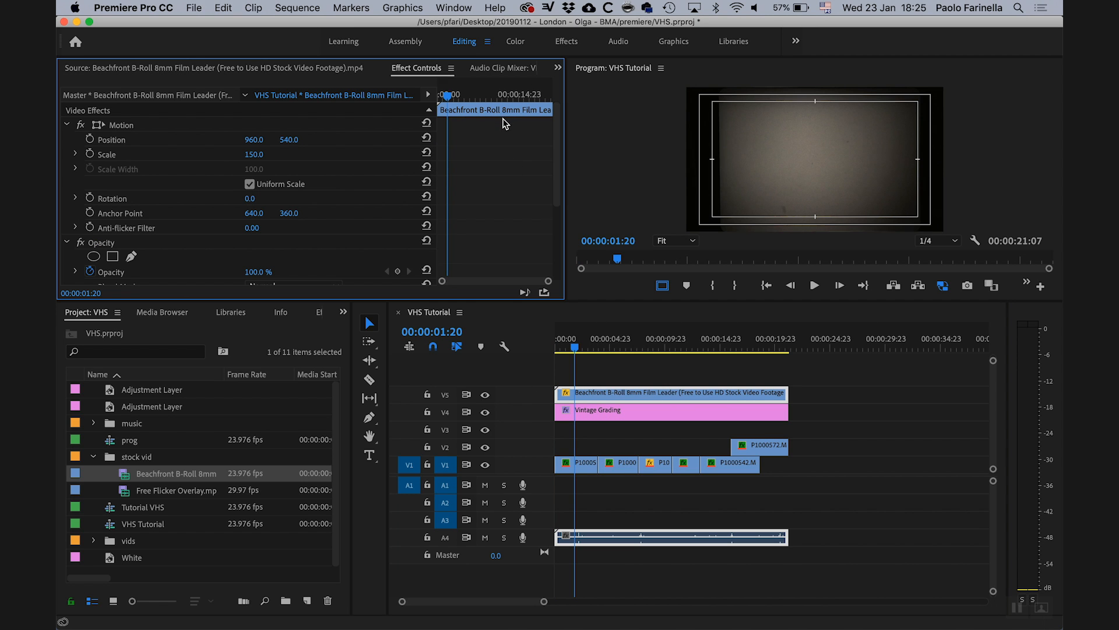
pyautogui.scroll(-5, 537, 169)
pyautogui.click(292, 212)
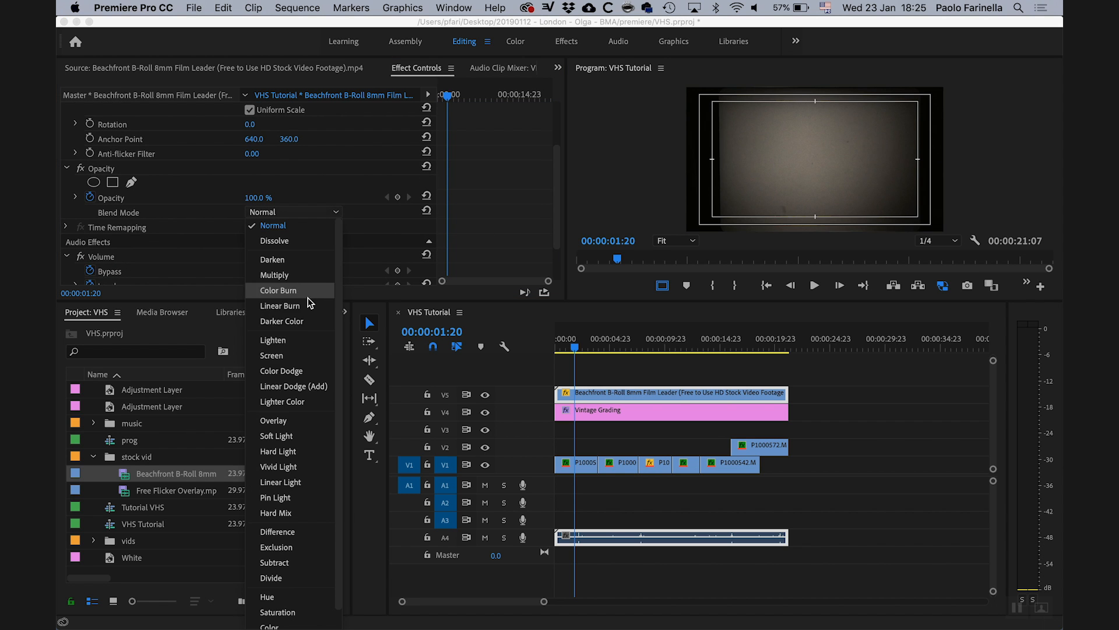
pyautogui.click(294, 436)
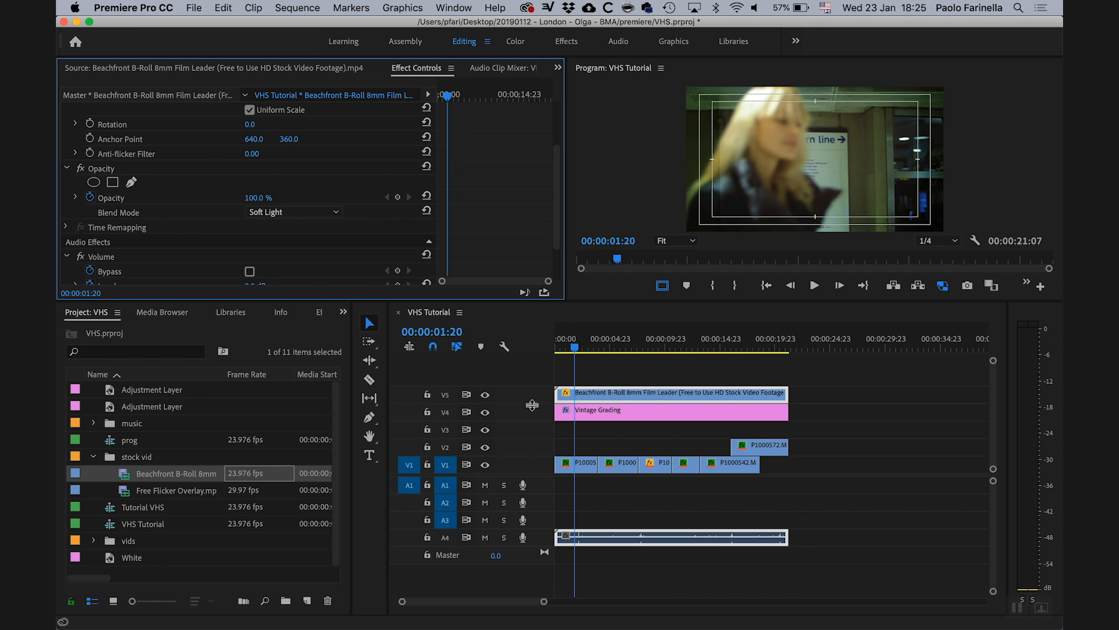
# Step: Toggle the visibility of track V5 off and on to compare the image with and without the film leader
pyautogui.click(495, 404)
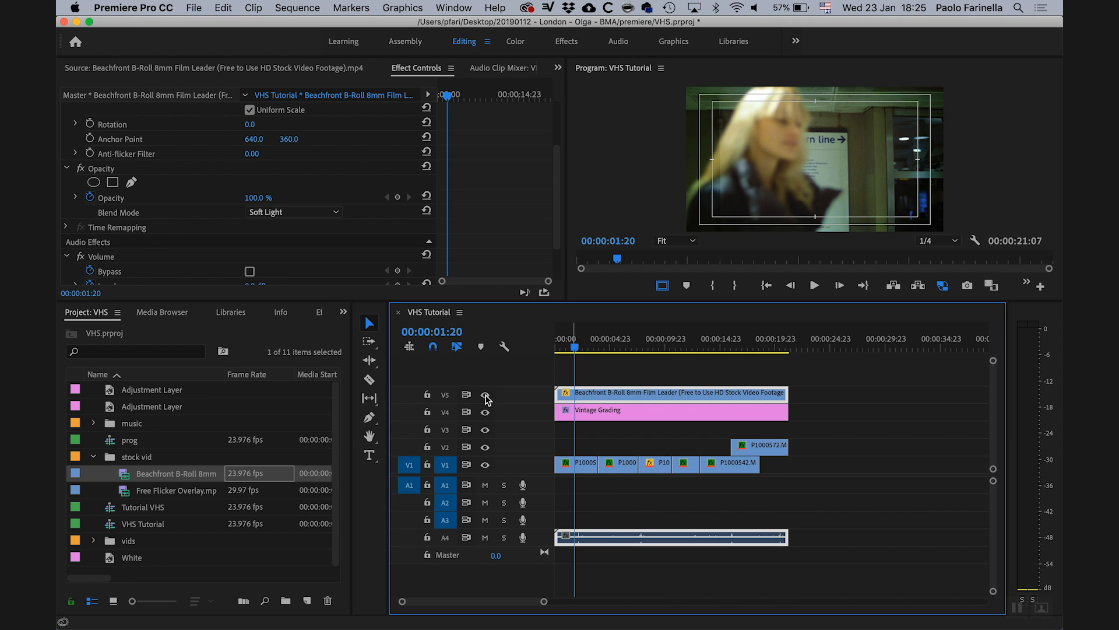
pyautogui.click(485, 396)
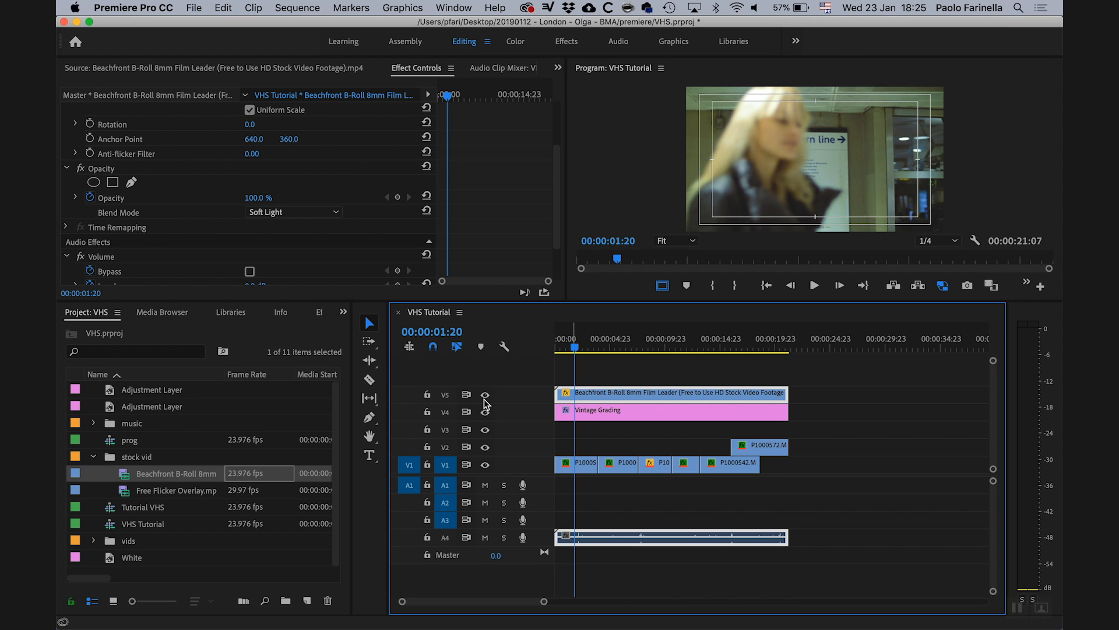
pyautogui.click(485, 396)
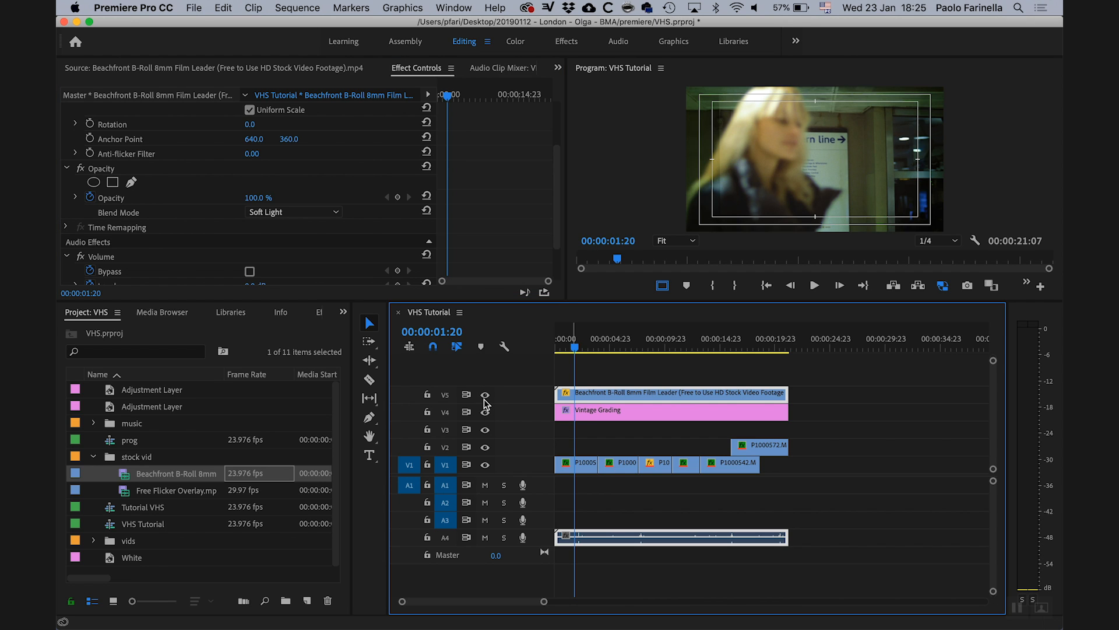
# Step: Try the Overlay blend mode on the film leader clip and return it to Soft Light
pyautogui.click(309, 214)
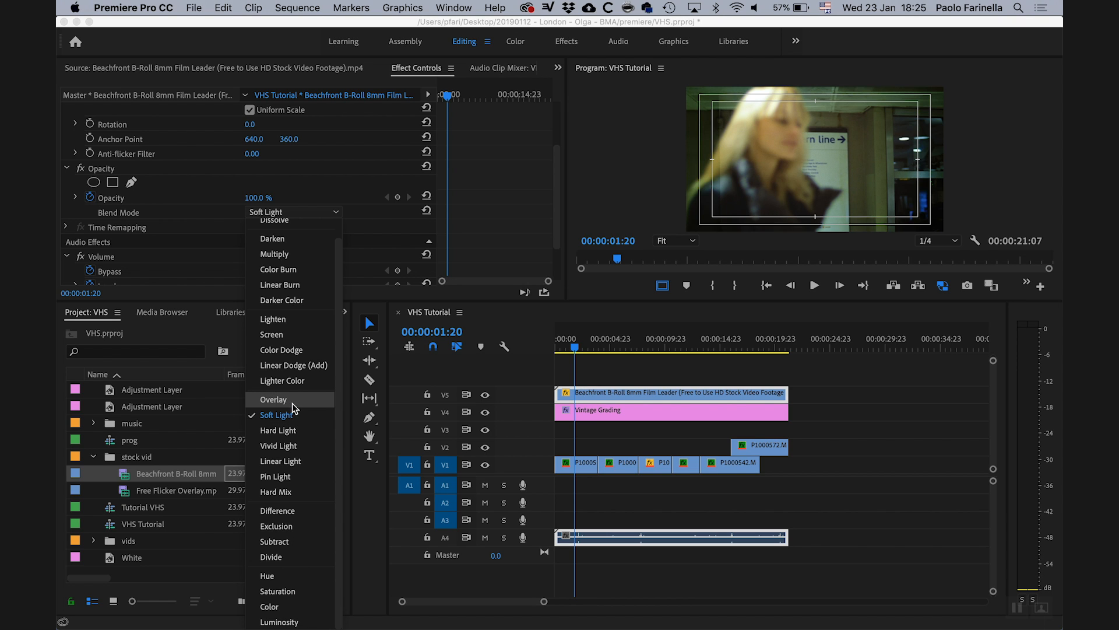
pyautogui.click(274, 400)
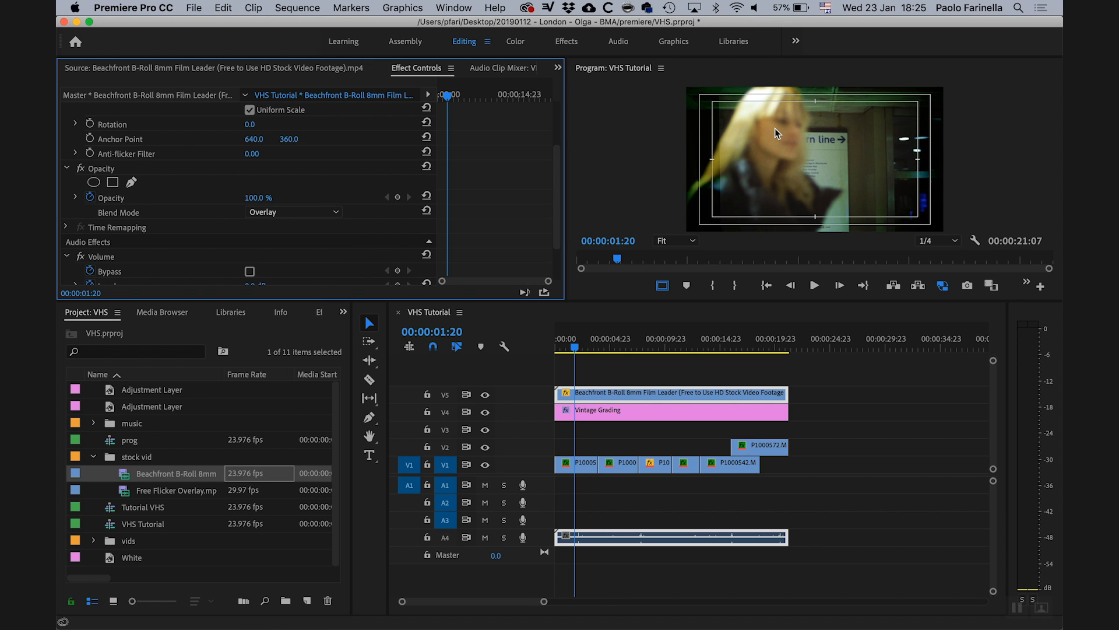
pyautogui.click(282, 214)
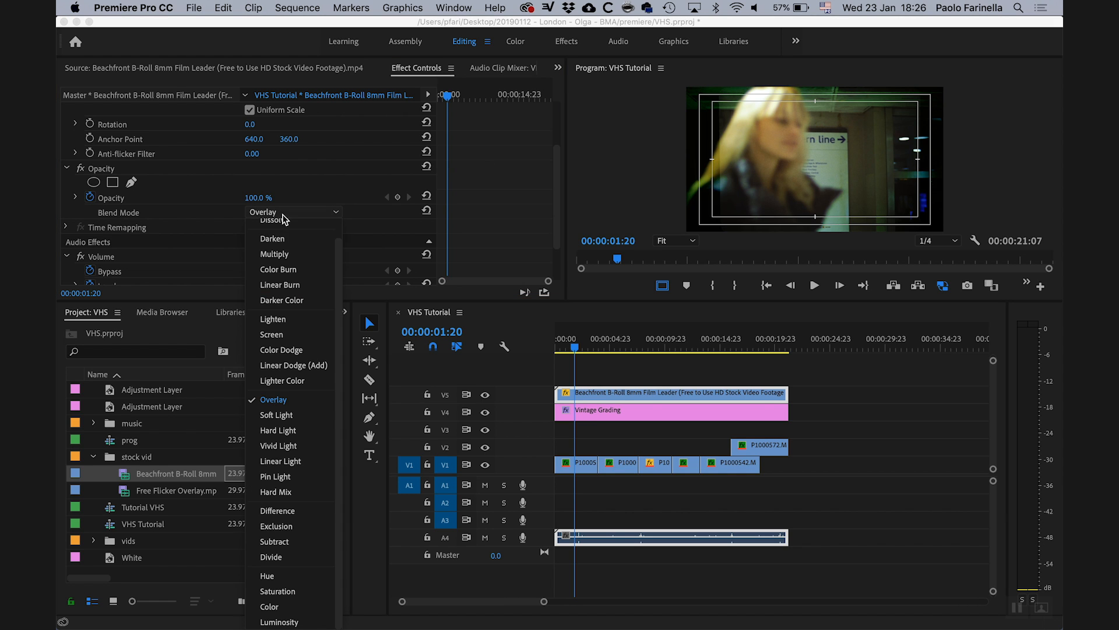
pyautogui.click(275, 415)
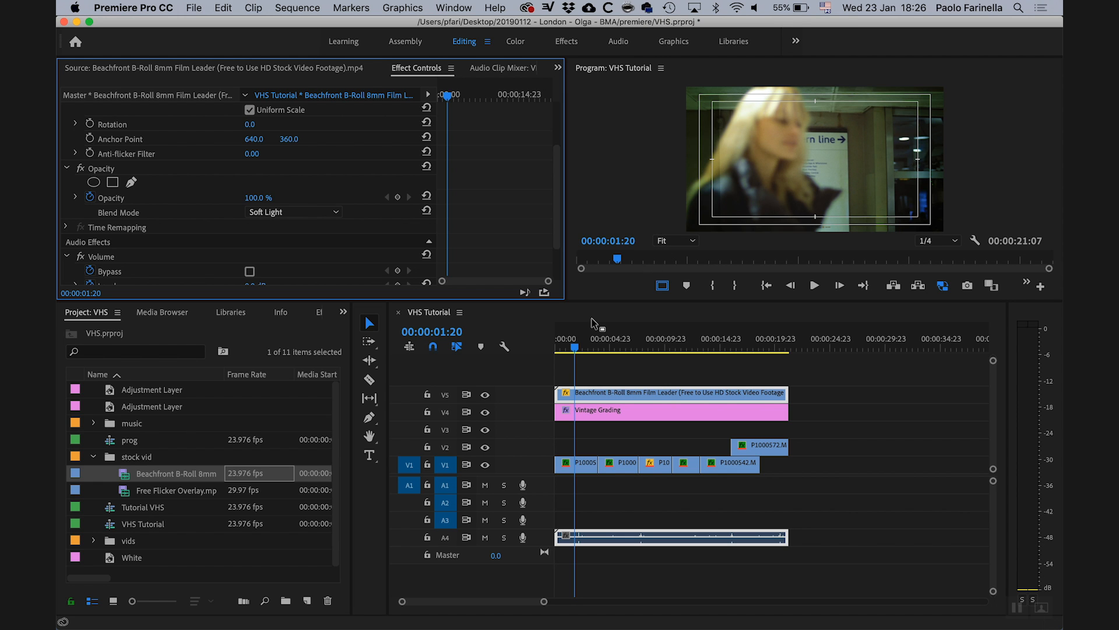
# Step: Enlarge the monitor area, try Overlay on the film leader clip and switch its blend mode to Normal to inspect the dark edges
pyautogui.moveTo(590, 302); pyautogui.dragTo(596, 404)
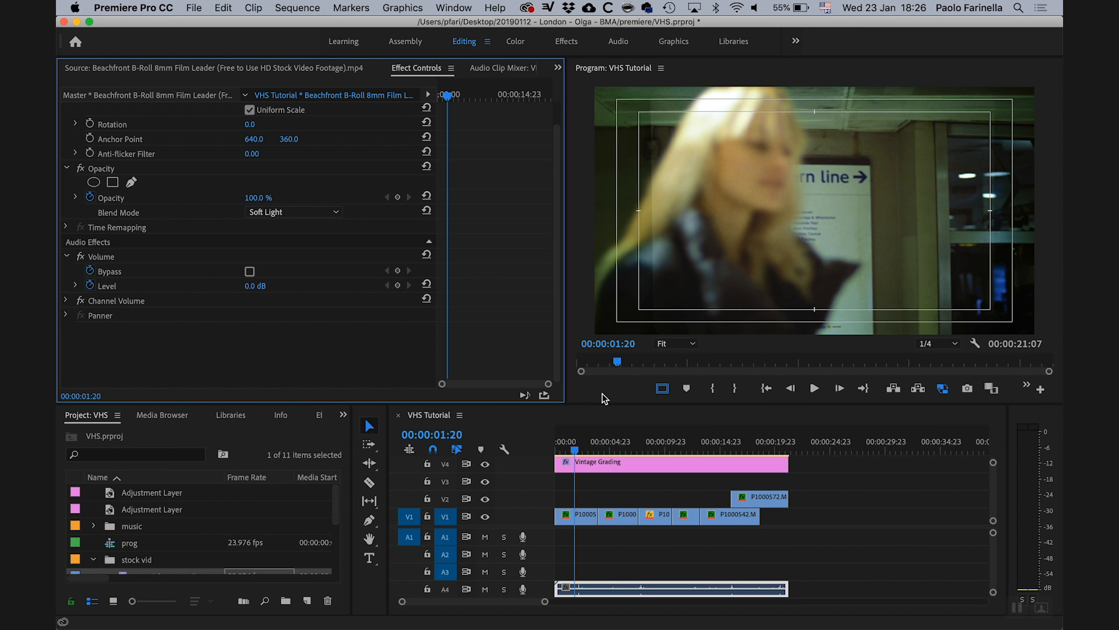
pyautogui.click(320, 212)
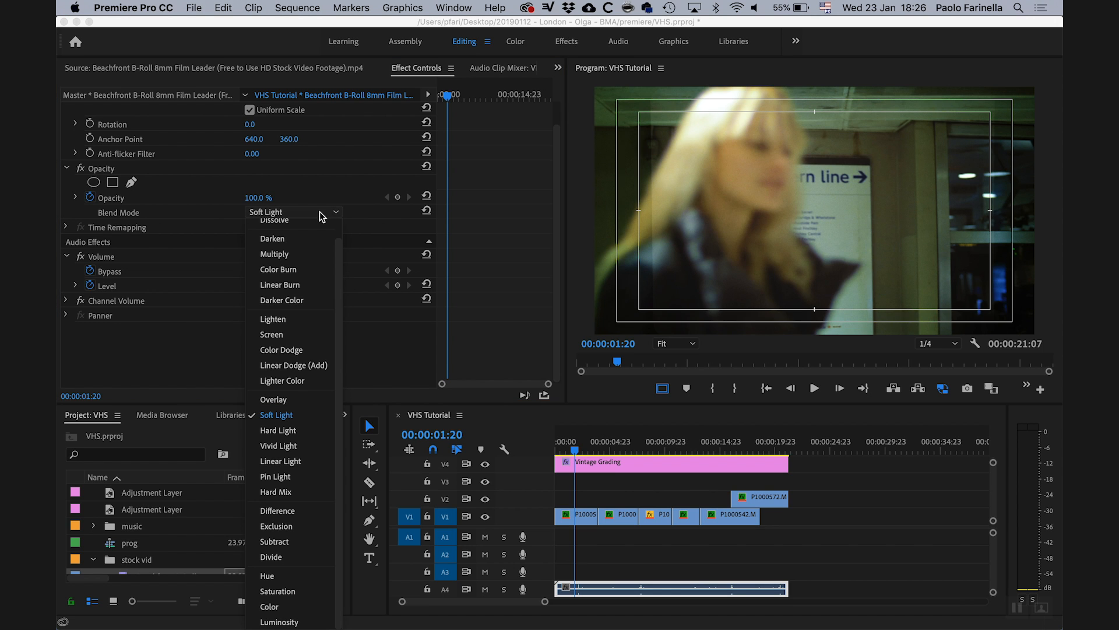
pyautogui.click(298, 399)
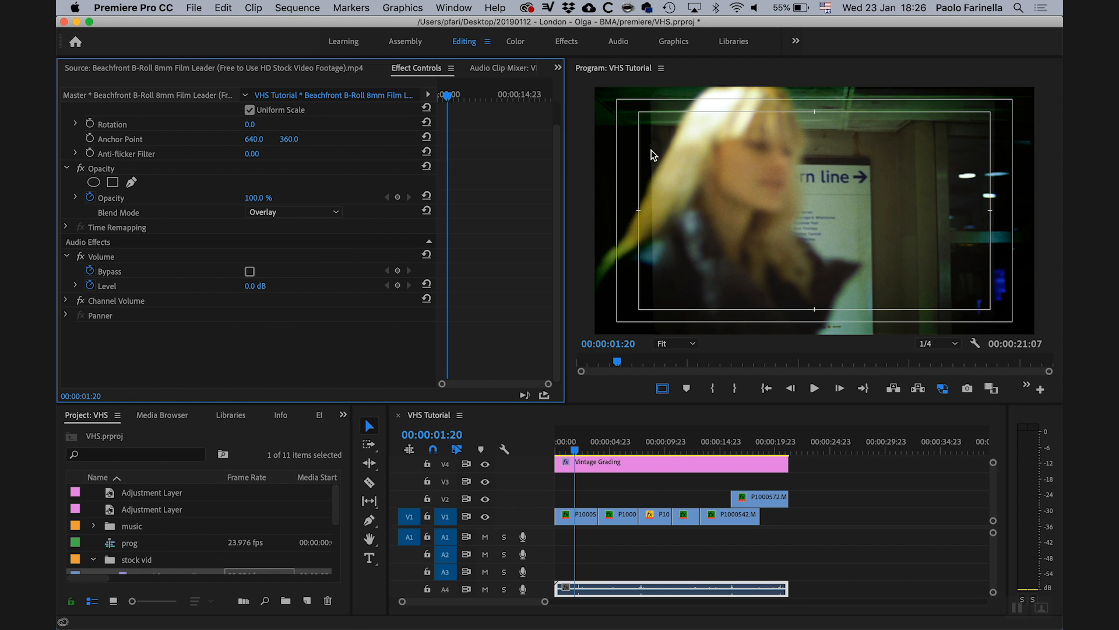
pyautogui.click(308, 212)
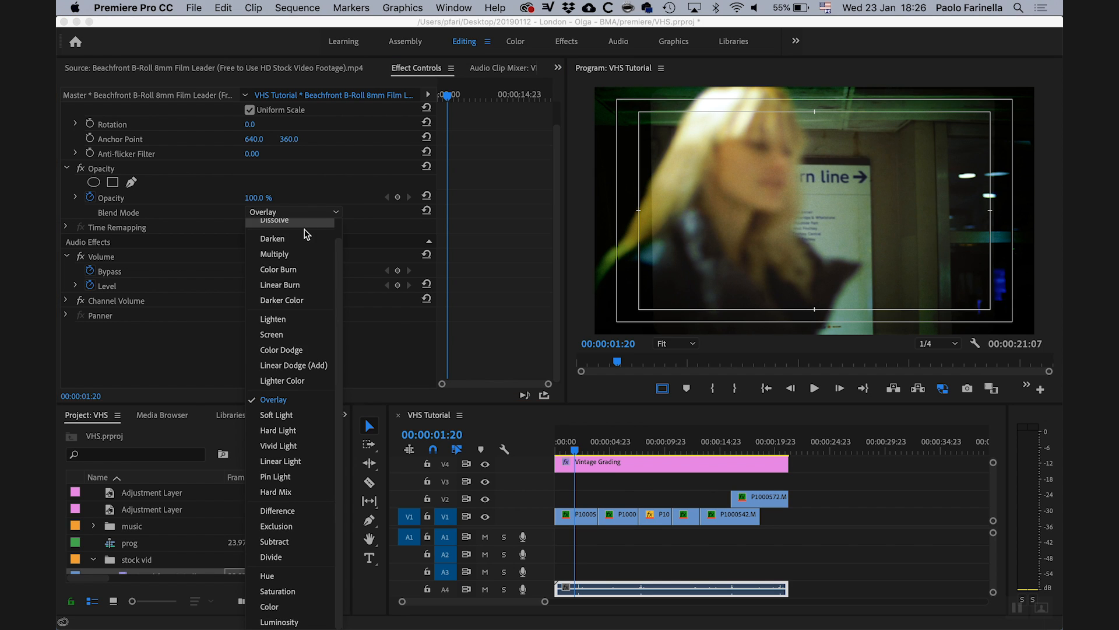
pyautogui.scroll(5, 337, 246)
pyautogui.click(303, 226)
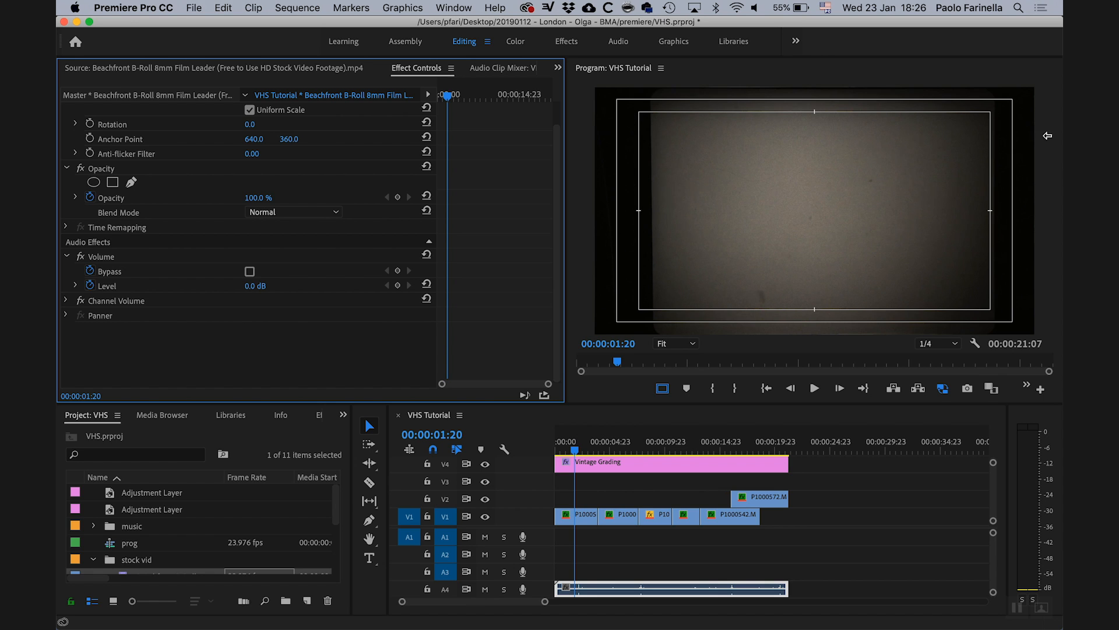
# Step: Apply Overlay to the film leader clip once more for comparison and restore the Normal blend mode
pyautogui.click(309, 216)
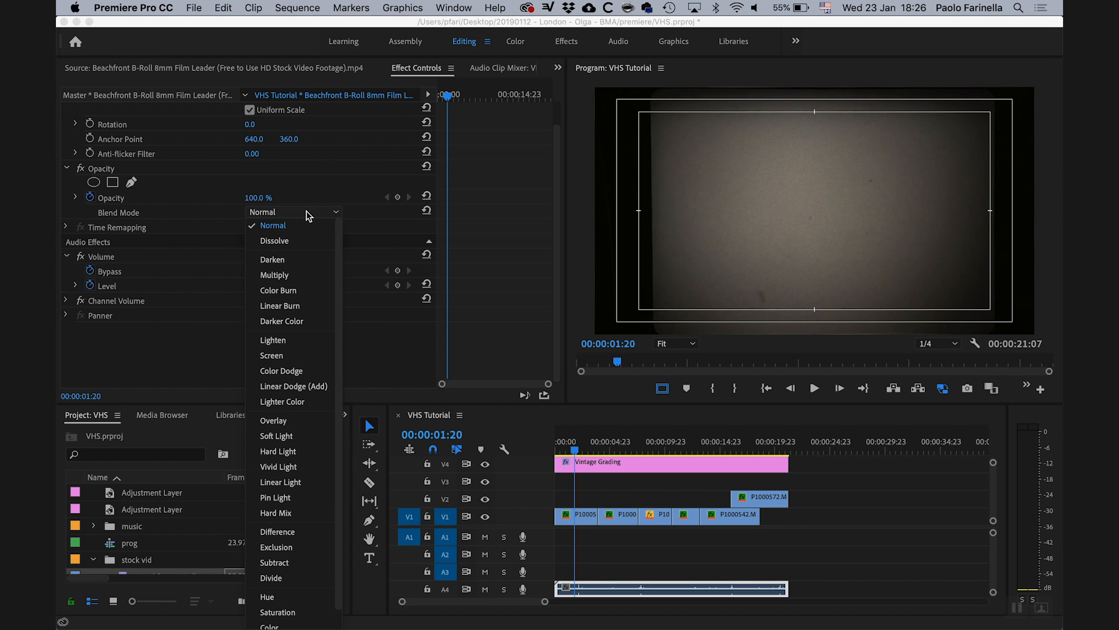
pyautogui.click(285, 420)
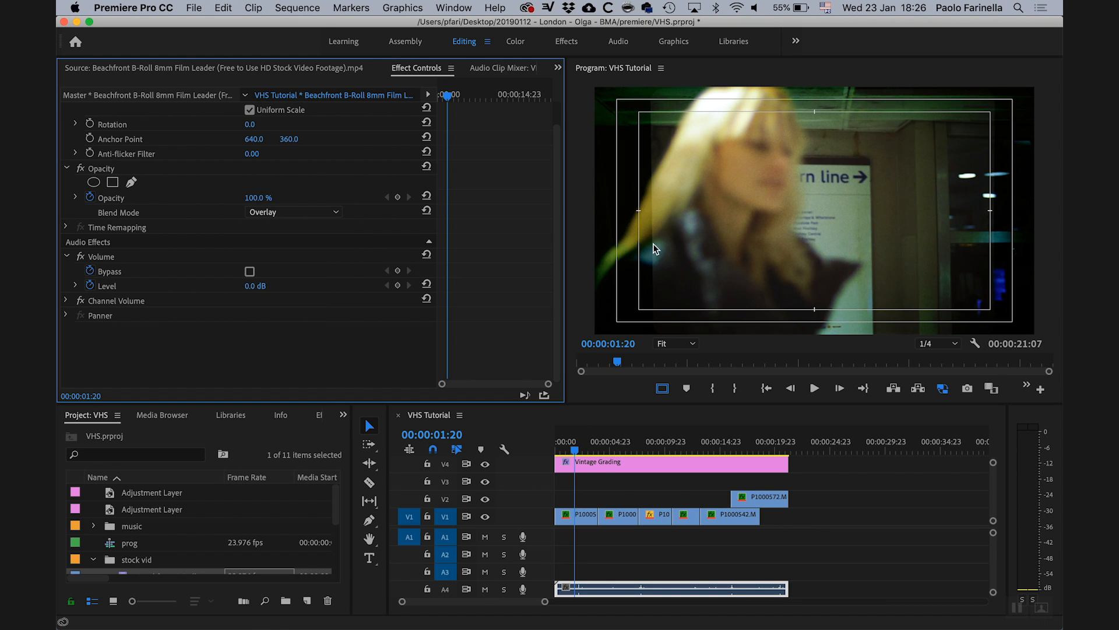
pyautogui.click(311, 214)
pyautogui.click(286, 227)
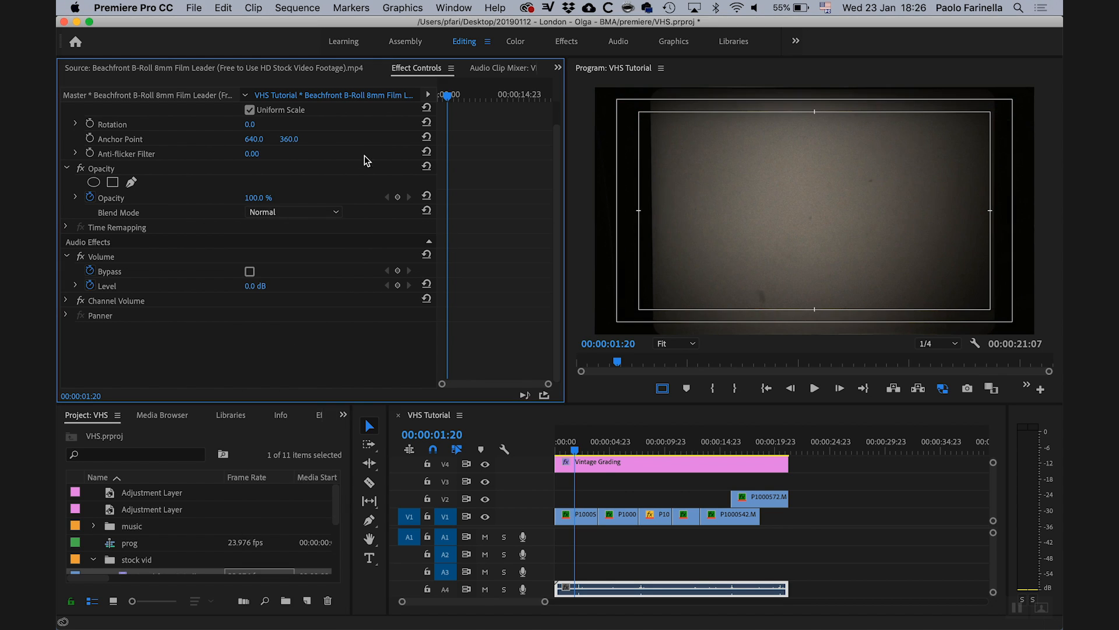
# Step: Scale the film leader clip up to 210 so its black borders fall outside the frame
pyautogui.scroll(5, 557, 176)
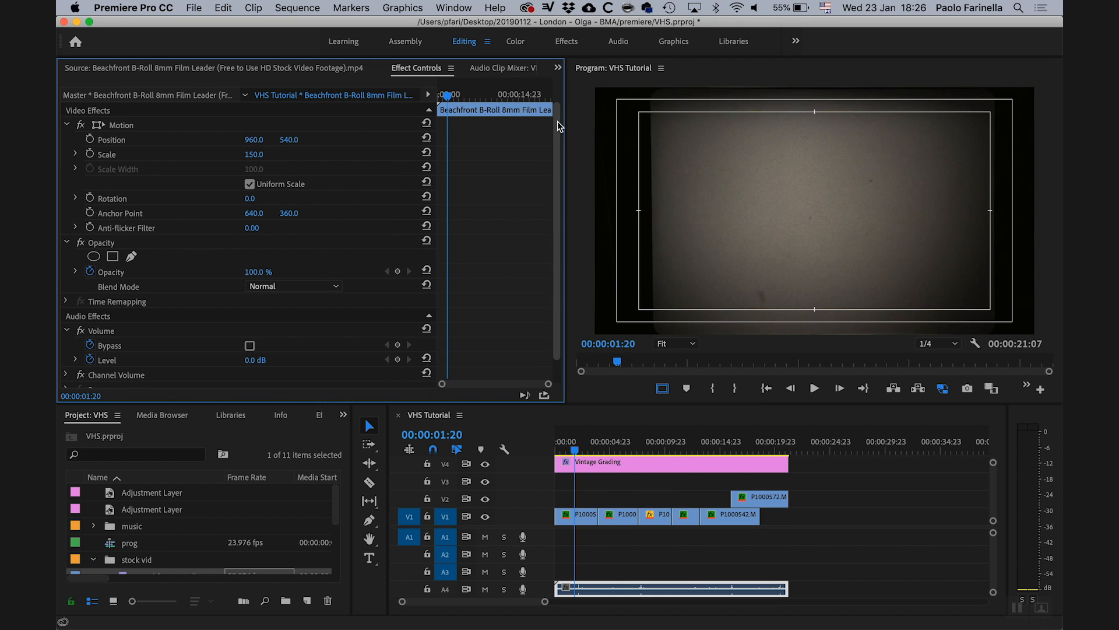
pyautogui.click(253, 154)
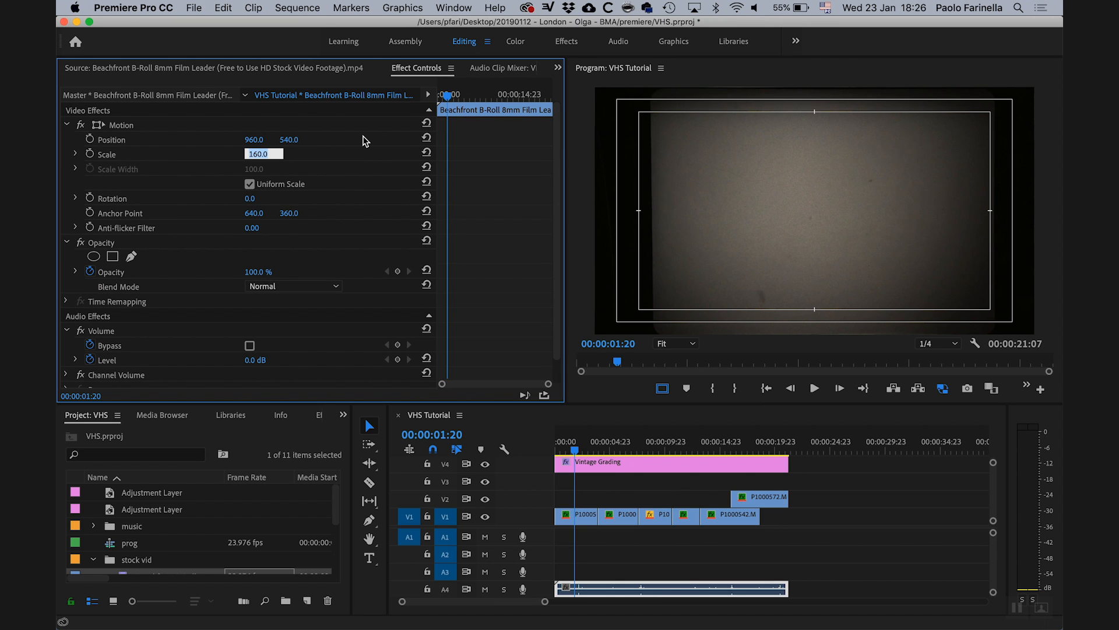
pyautogui.hotkey('shift', 'Up')
pyautogui.hotkey('shift', 'Up')
pyautogui.hotkey('shift', 'Up')
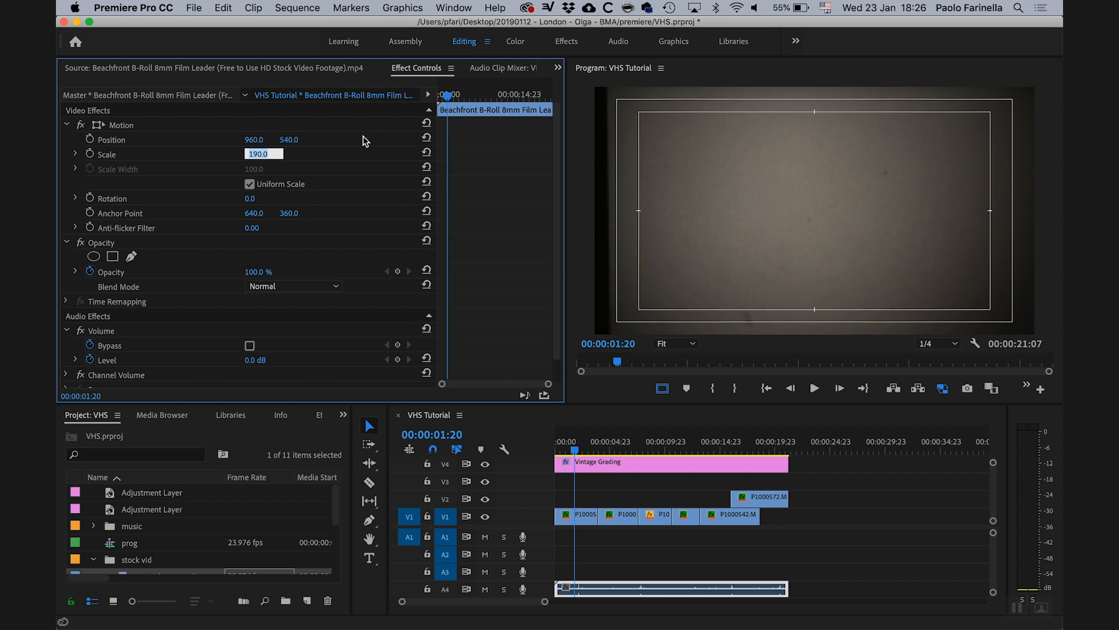
pyautogui.hotkey('shift', 'Up')
pyautogui.hotkey('shift', 'Up')
pyautogui.press('Return')
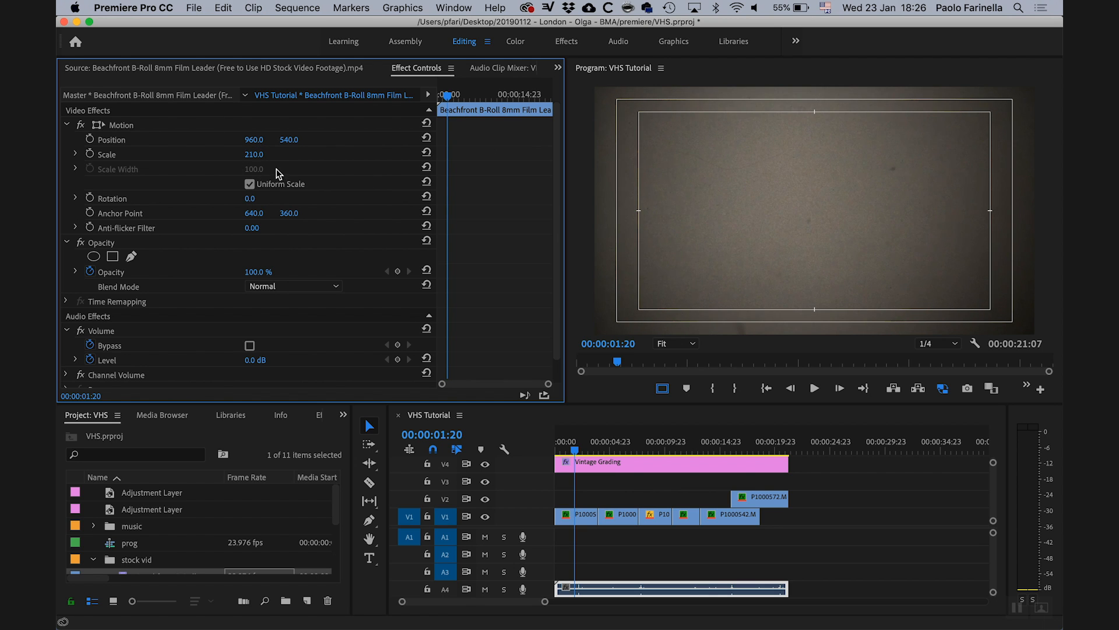
# Step: Set the enlarged film leader clip's blend mode to Soft Light and play the opening seconds of the sequence
pyautogui.click(300, 287)
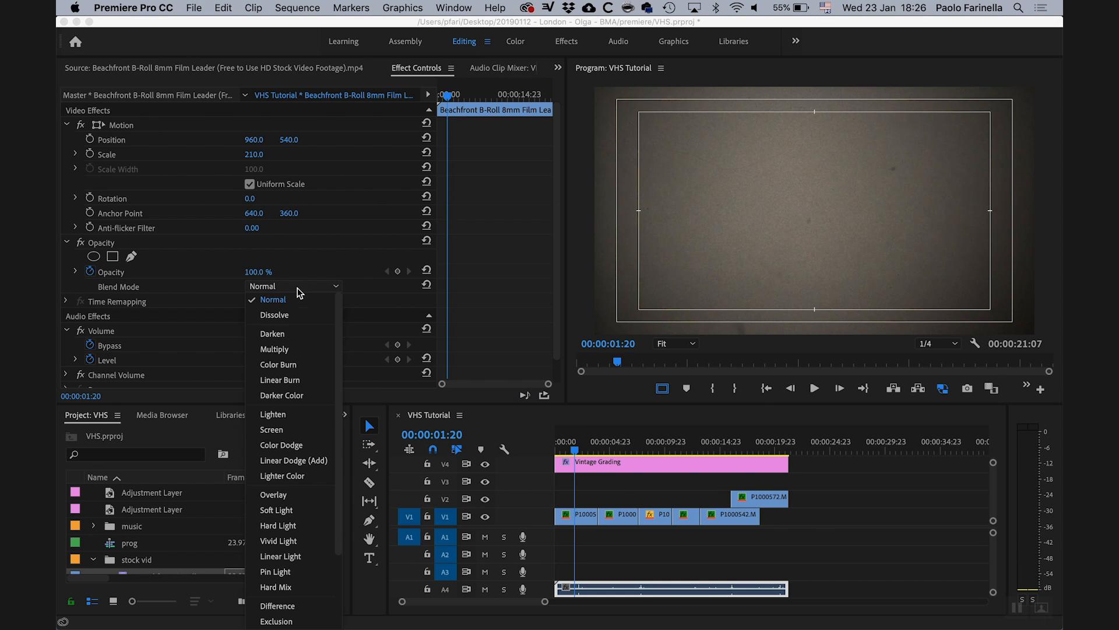
pyautogui.click(309, 511)
pyautogui.press('space')
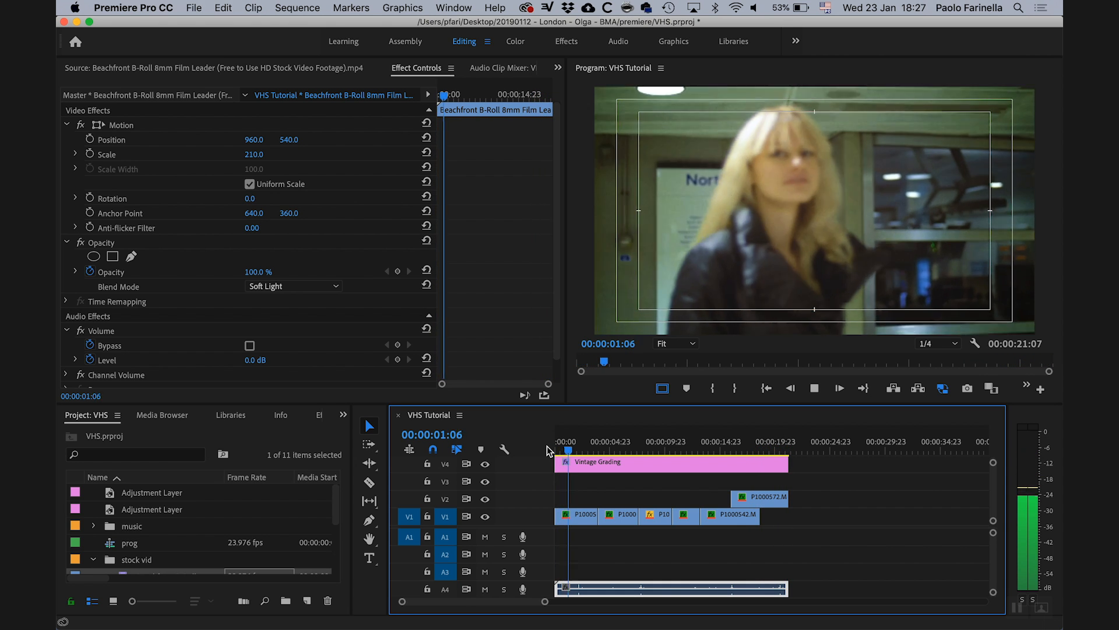
pyautogui.press('space')
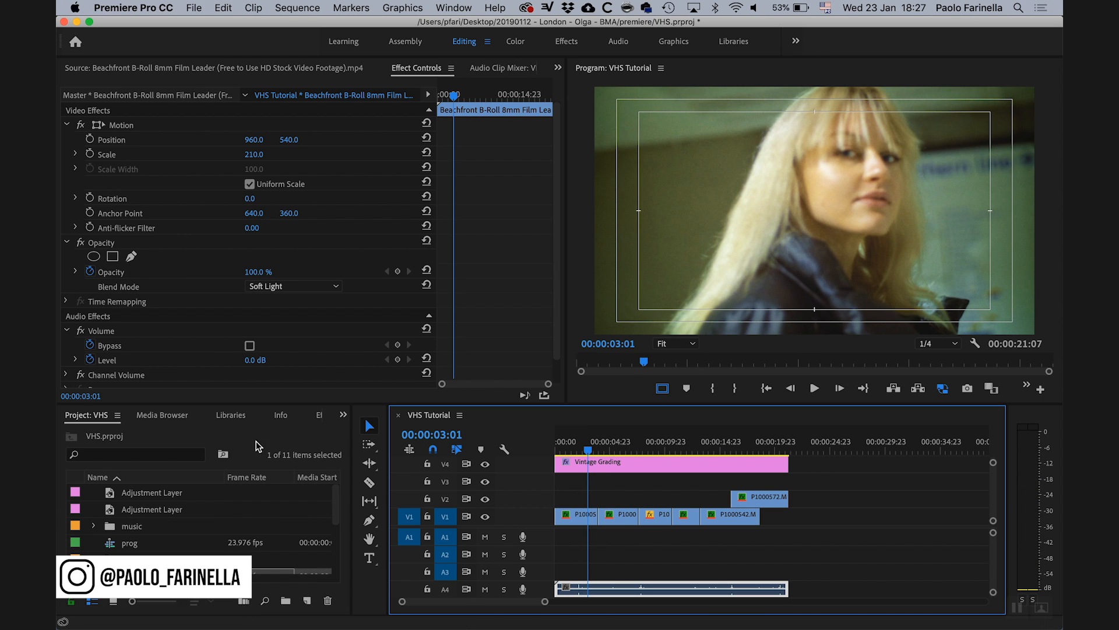
# Step: Load the Free Flicker Overlay clip from the stock vid bin as source and preview its first seven seconds
pyautogui.moveTo(336, 512); pyautogui.dragTo(337, 523)
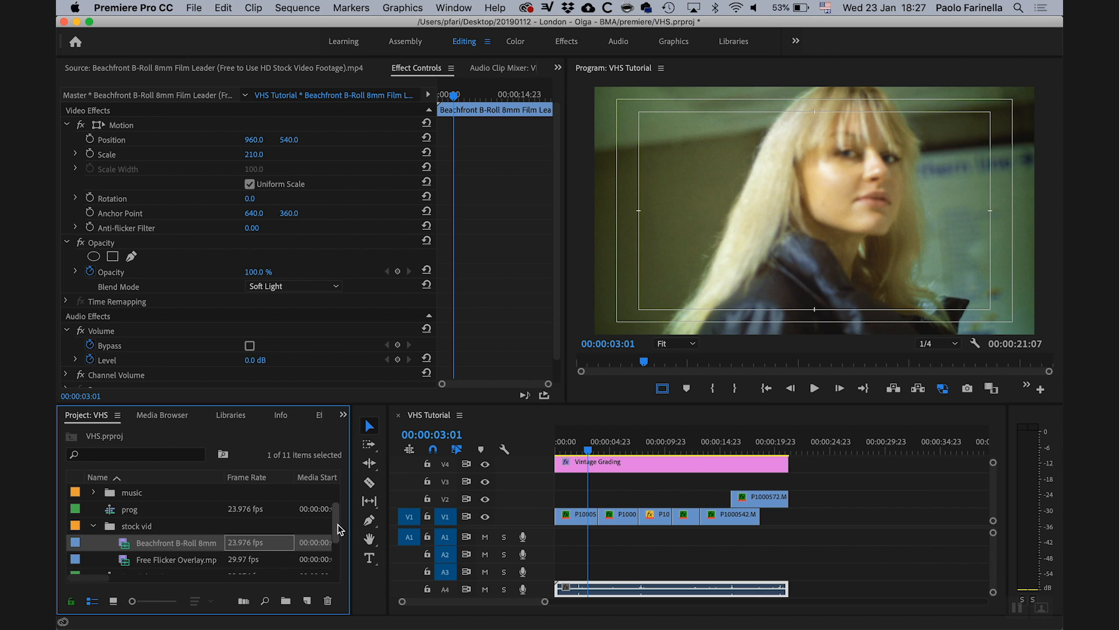
pyautogui.doubleClick(125, 564)
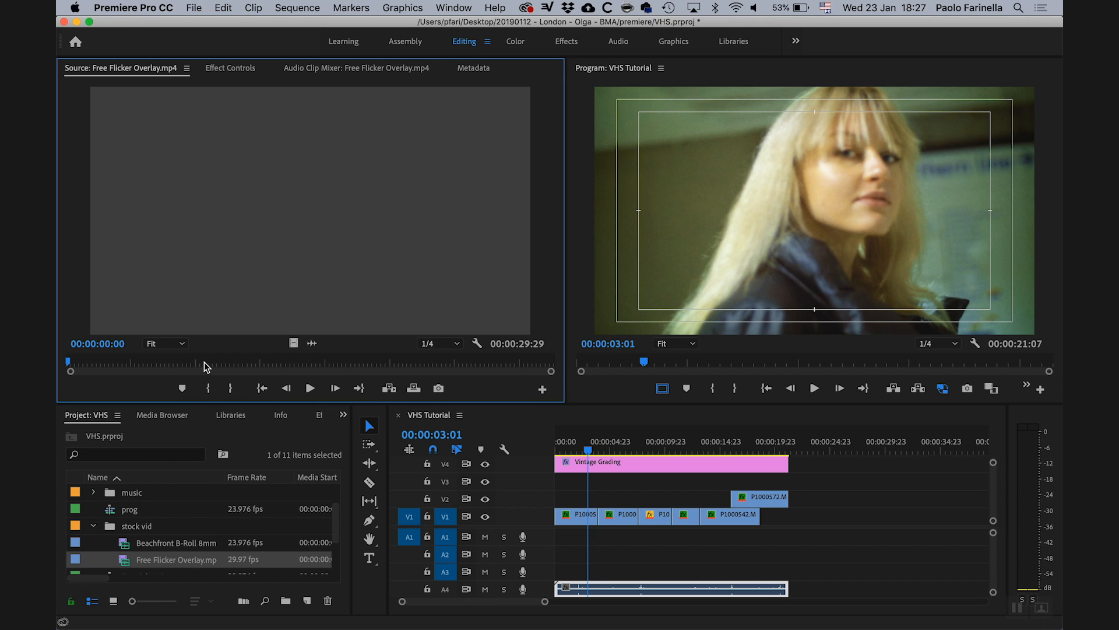
pyautogui.click(310, 387)
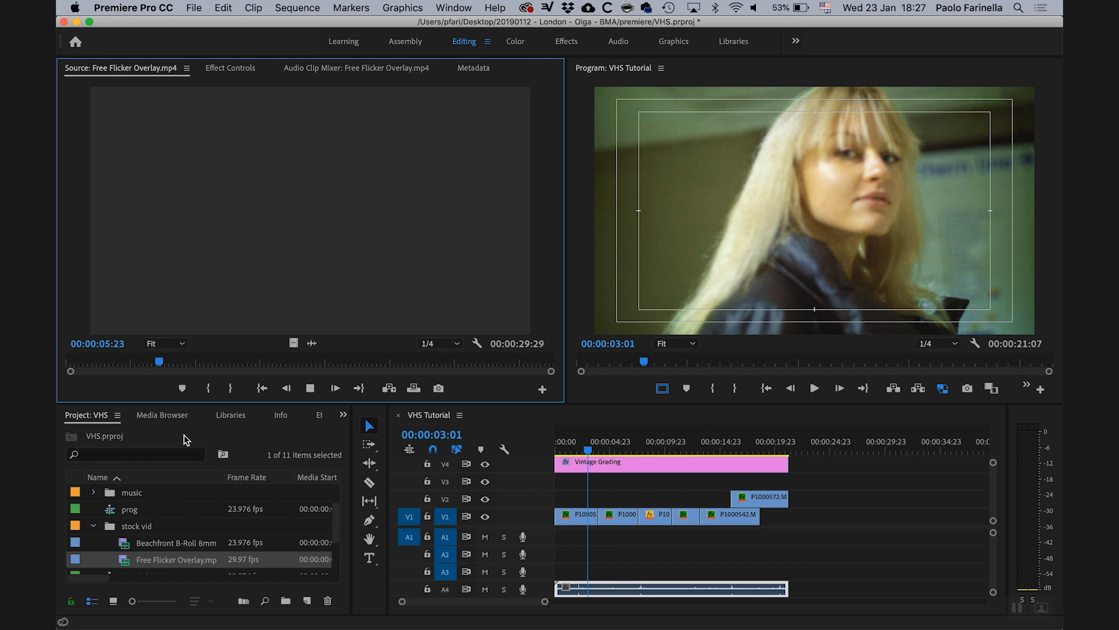
pyautogui.click(310, 388)
# Step: Place the Free Flicker Overlay clip on track V6 at the sequence start and trim it to the end of the clips below
pyautogui.click(122, 565)
pyautogui.moveTo(627, 480); pyautogui.dragTo(808, 468)
pyautogui.moveTo(593, 404); pyautogui.dragTo(569, 300)
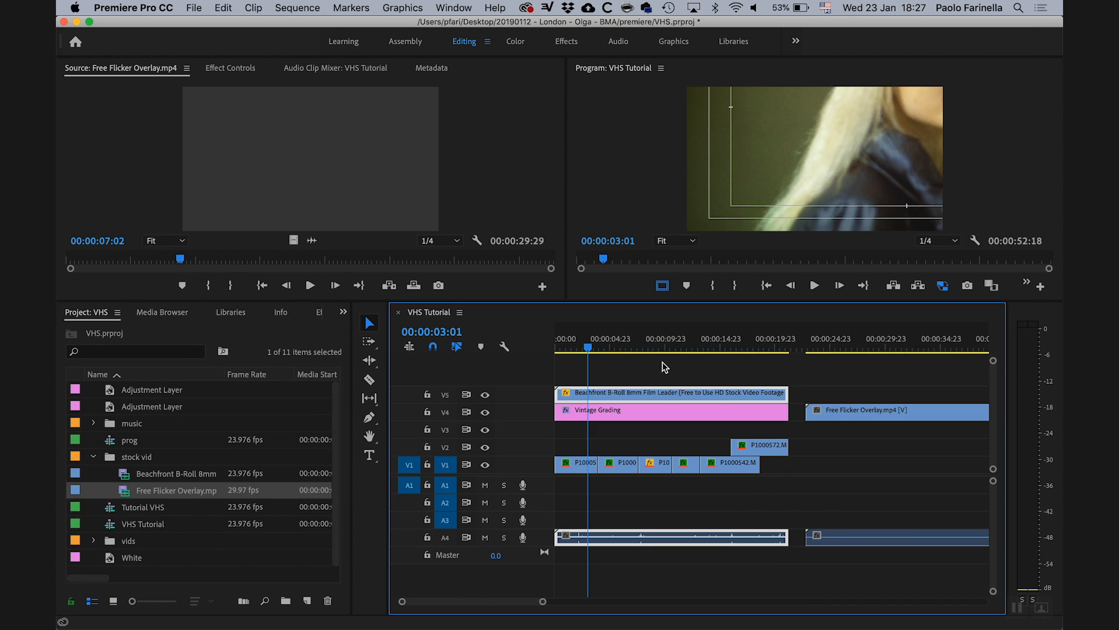
pyautogui.click(873, 414)
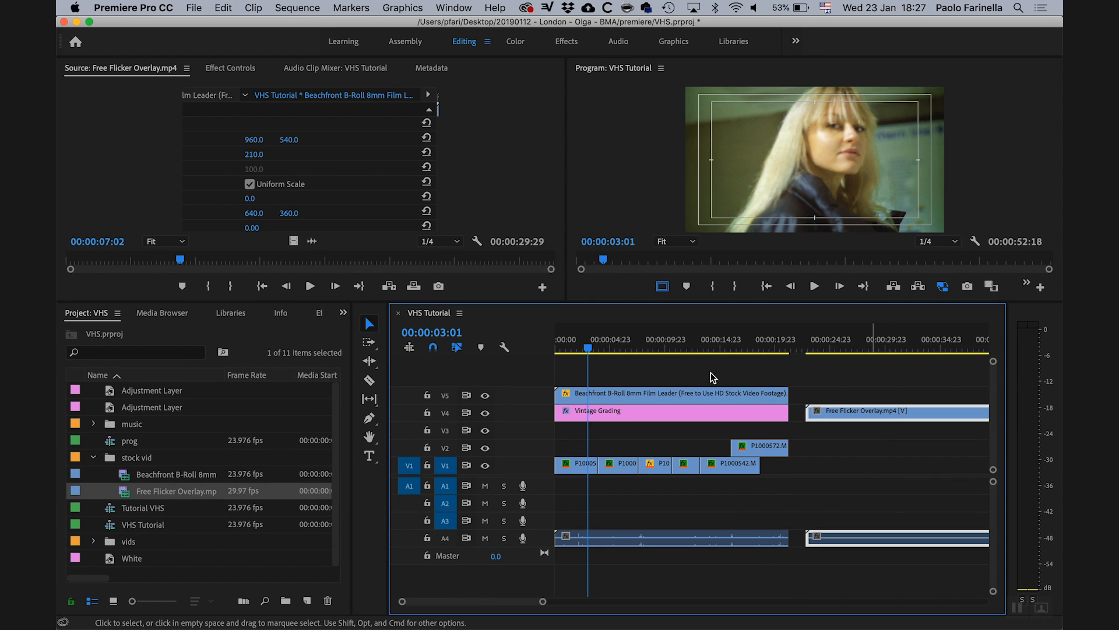
pyautogui.moveTo(822, 413); pyautogui.dragTo(568, 378)
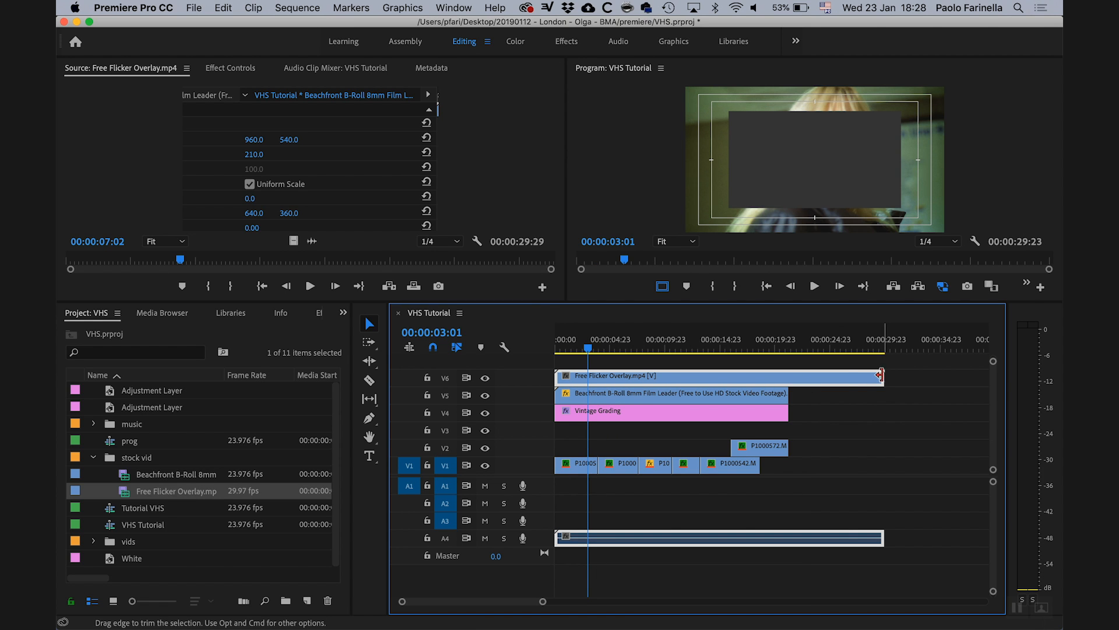
pyautogui.moveTo(880, 375); pyautogui.dragTo(789, 375)
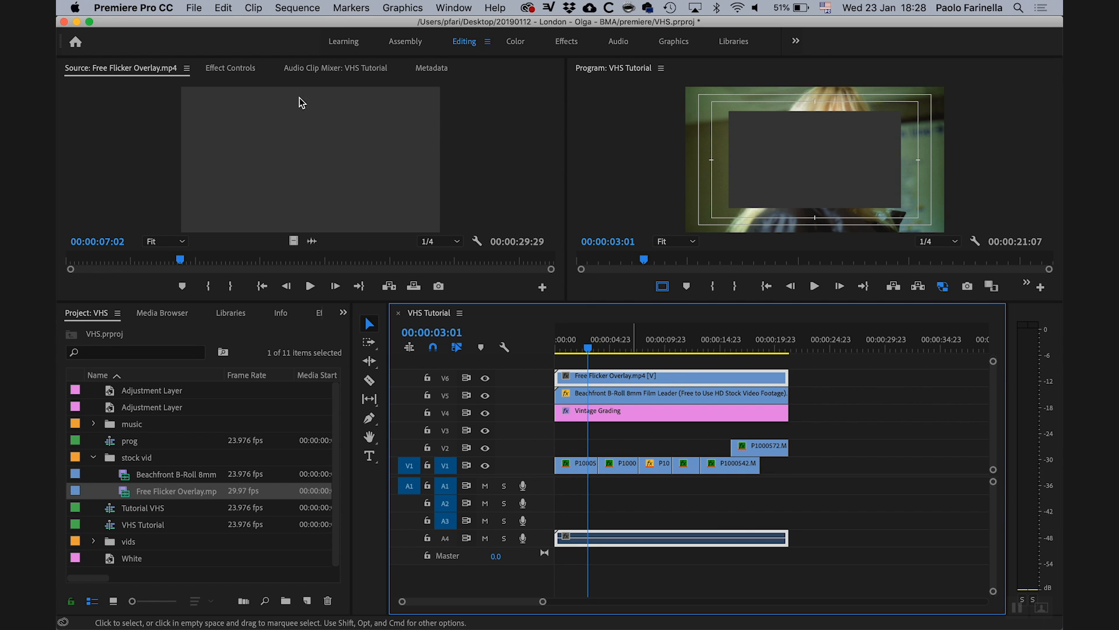
# Step: Scale the Free Flicker Overlay clip on V6 up to 160 so it fills the frame
pyautogui.click(245, 71)
pyautogui.click(254, 155)
pyautogui.hotkey('shift', 'Up')
pyautogui.hotkey('shift', 'Up')
pyautogui.hotkey('shift', 'Up')
pyautogui.hotkey('shift', 'Up')
pyautogui.hotkey('shift', 'Up')
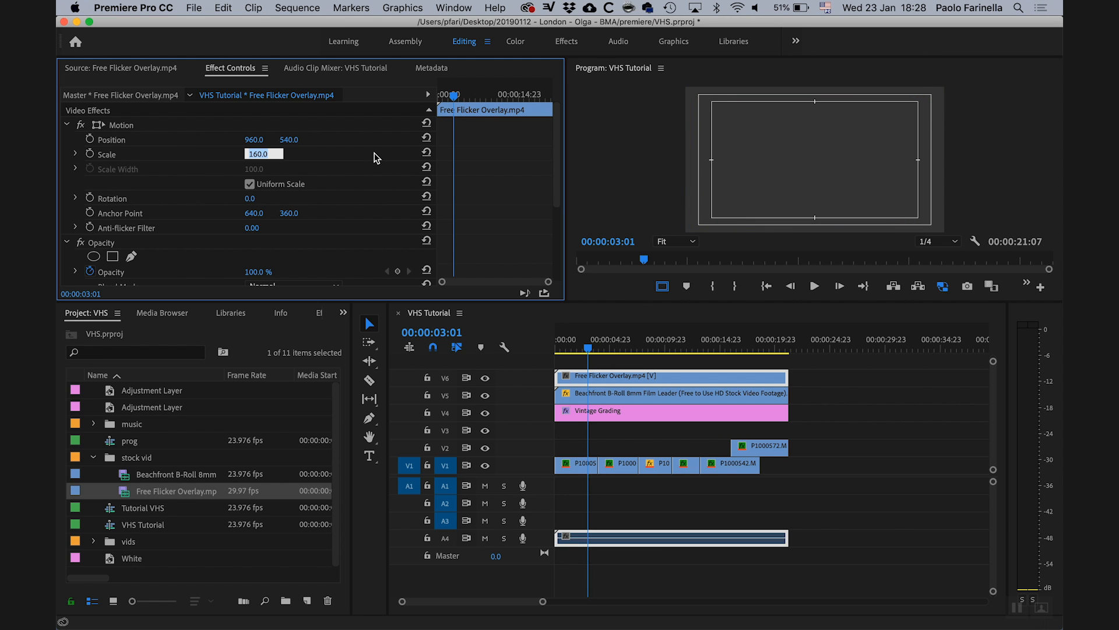
pyautogui.press('Return')
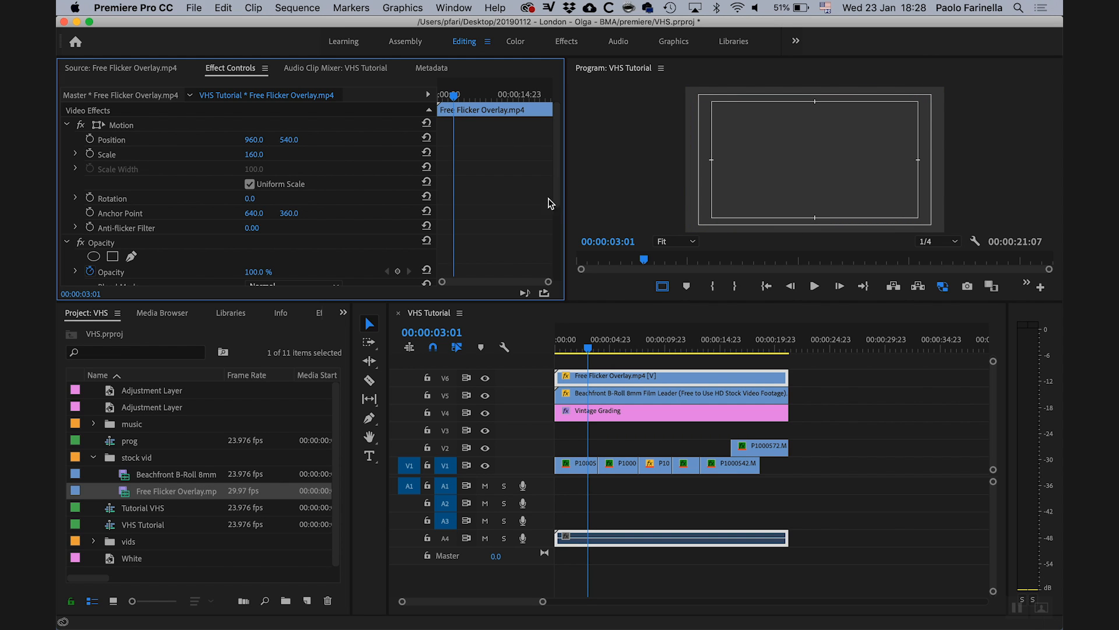
# Step: Try the Overlay blend mode on the flicker clip and compare the picture with track V6 hidden and shown
pyautogui.moveTo(555, 198); pyautogui.dragTo(565, 237)
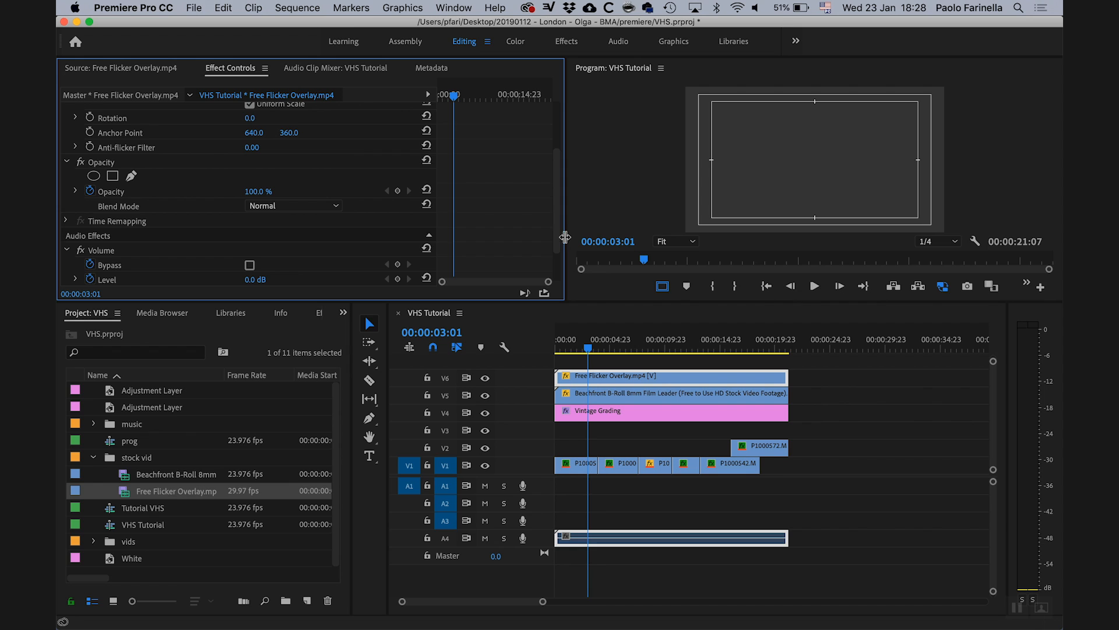
pyautogui.click(305, 207)
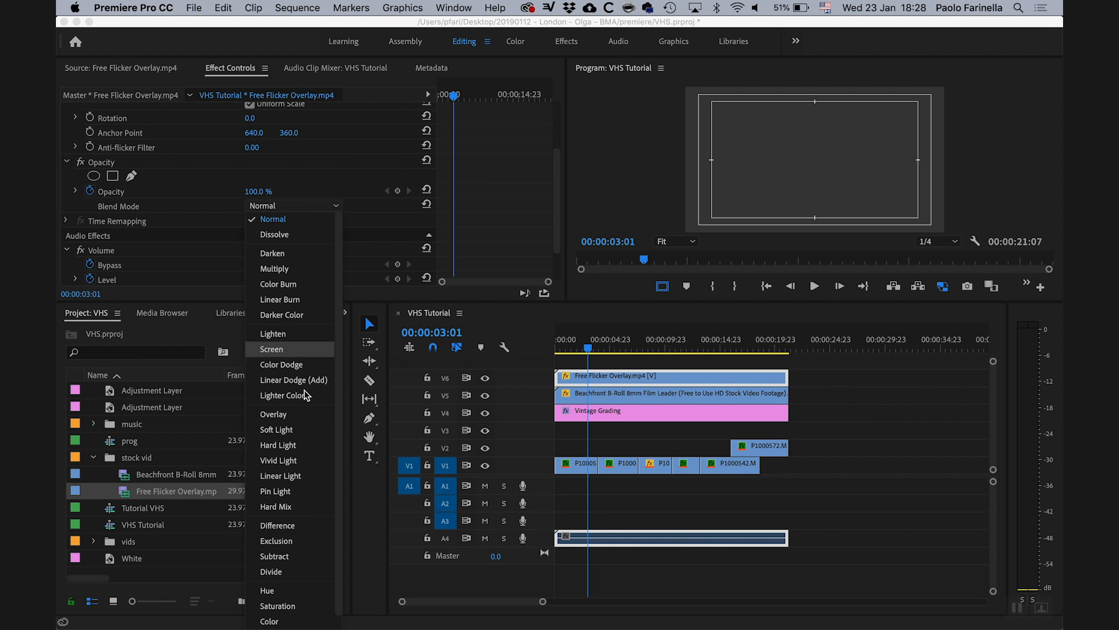
pyautogui.click(303, 414)
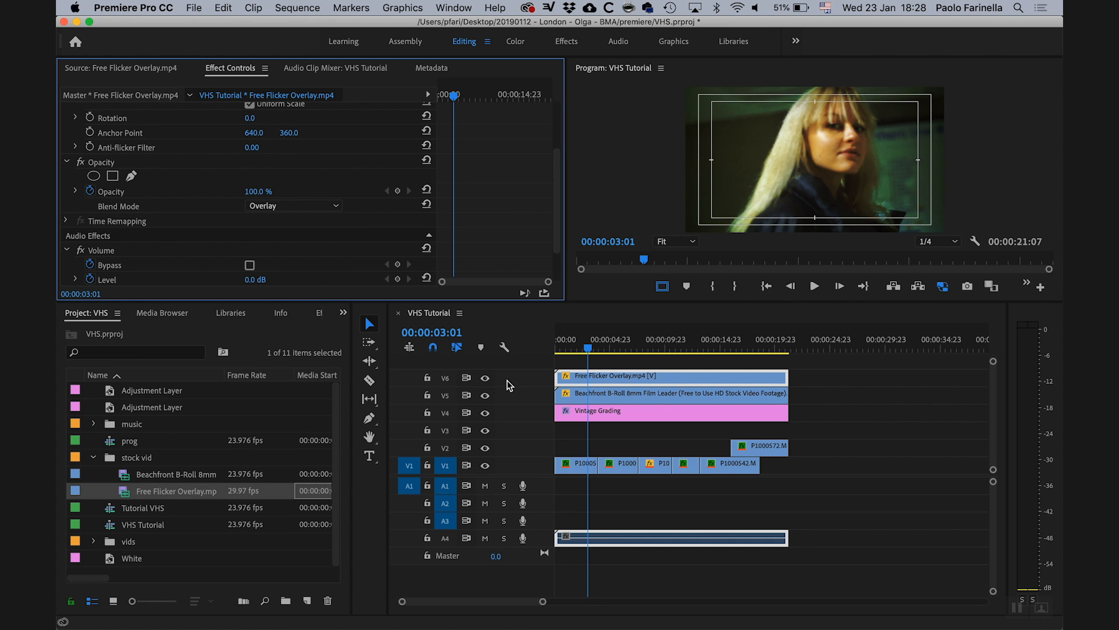
pyautogui.click(485, 379)
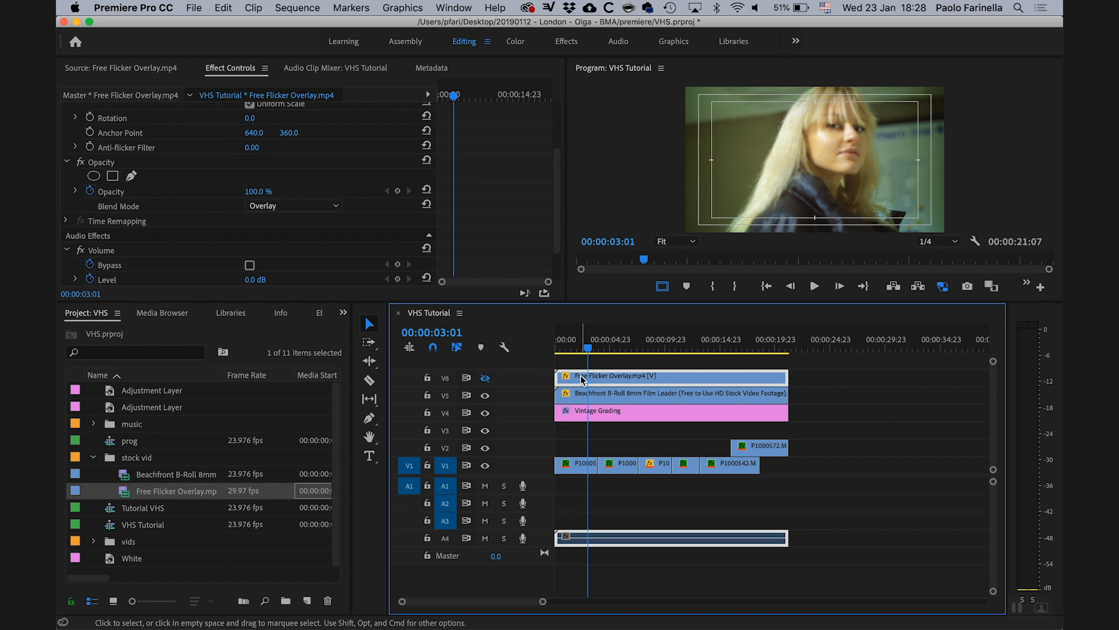
pyautogui.click(485, 378)
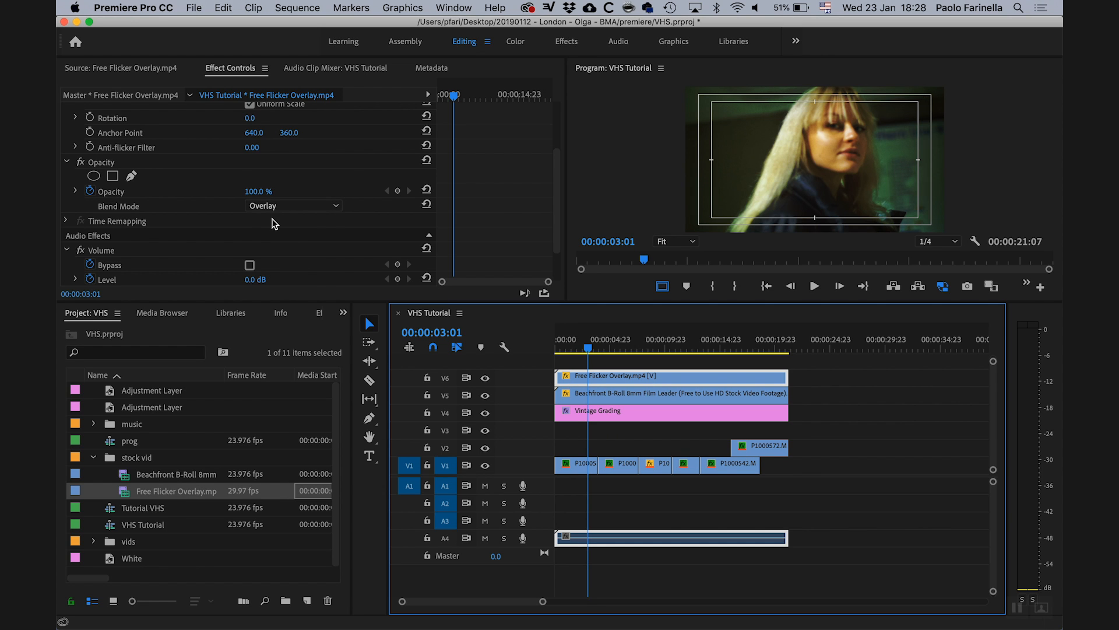
# Step: Set the flicker clip's blend mode to Soft Light, turn off opacity keyframing and set its opacity to 50%
pyautogui.click(283, 208)
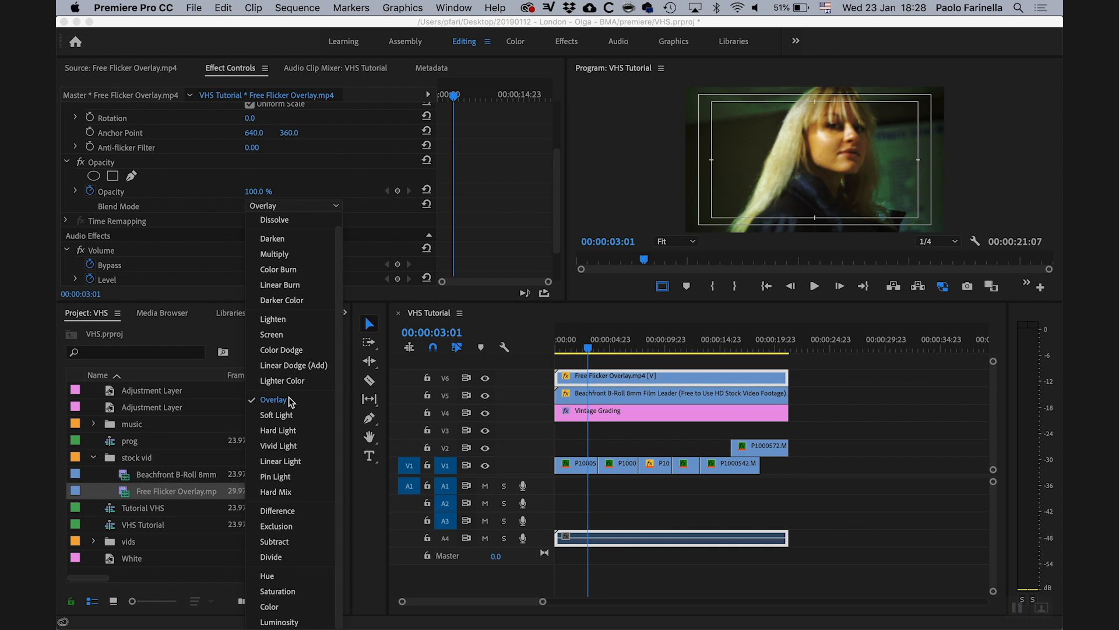
pyautogui.click(276, 415)
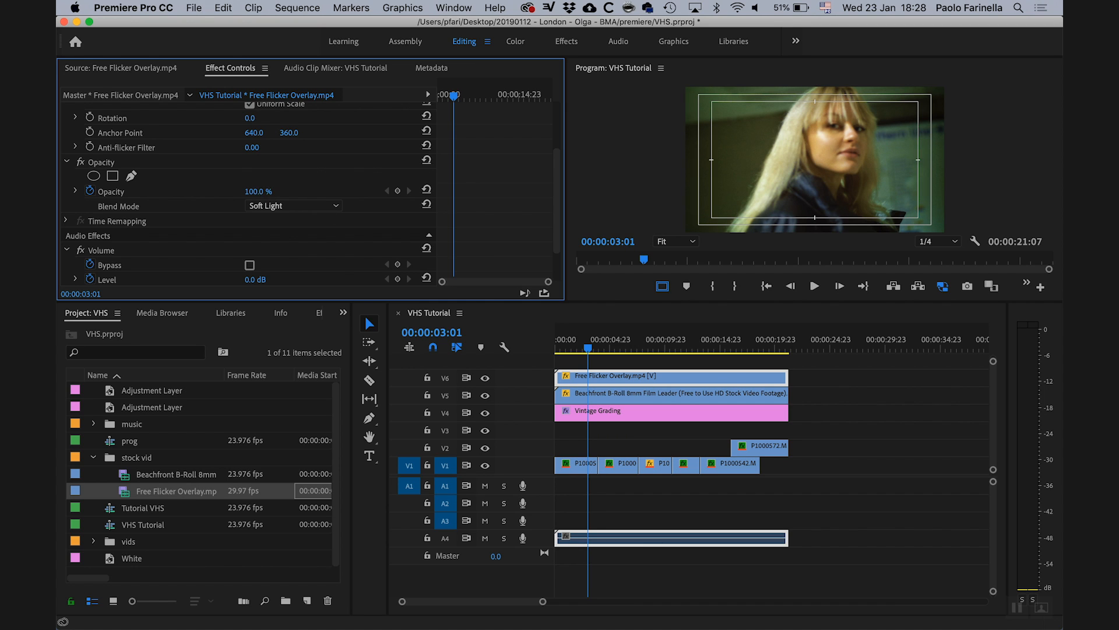
pyautogui.click(258, 191)
pyautogui.click(89, 192)
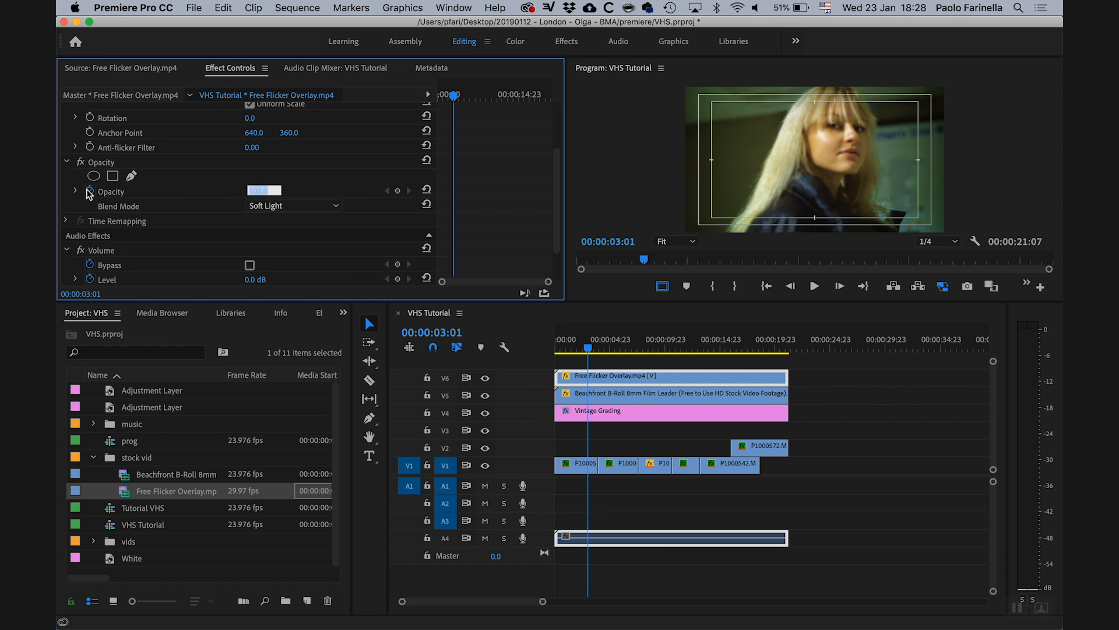
pyautogui.click(258, 192)
pyautogui.write('50')
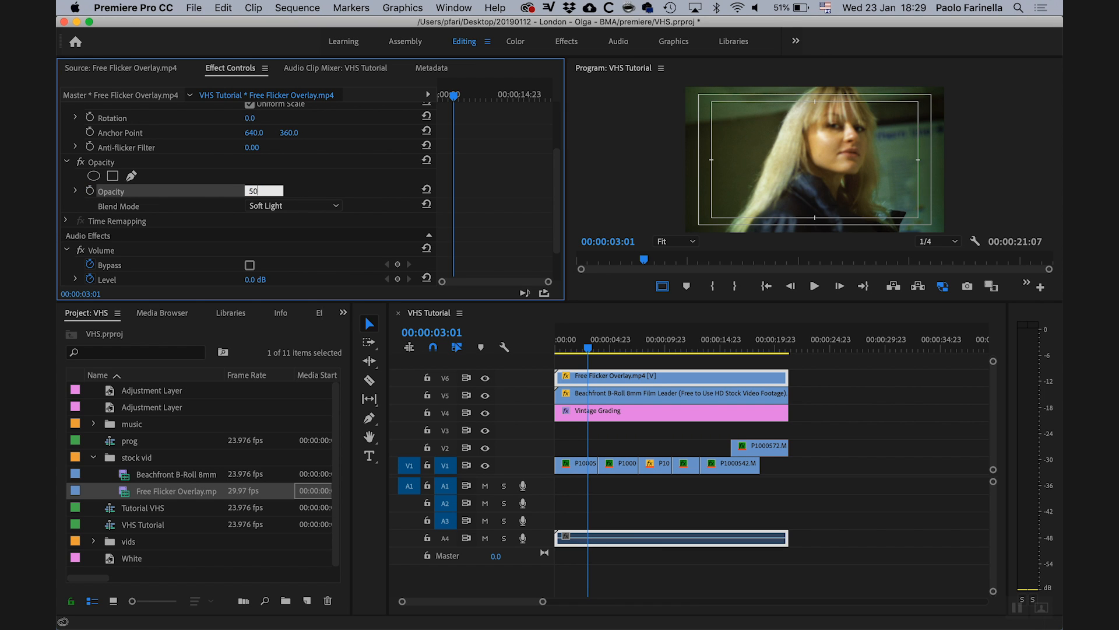
pyautogui.press('Return')
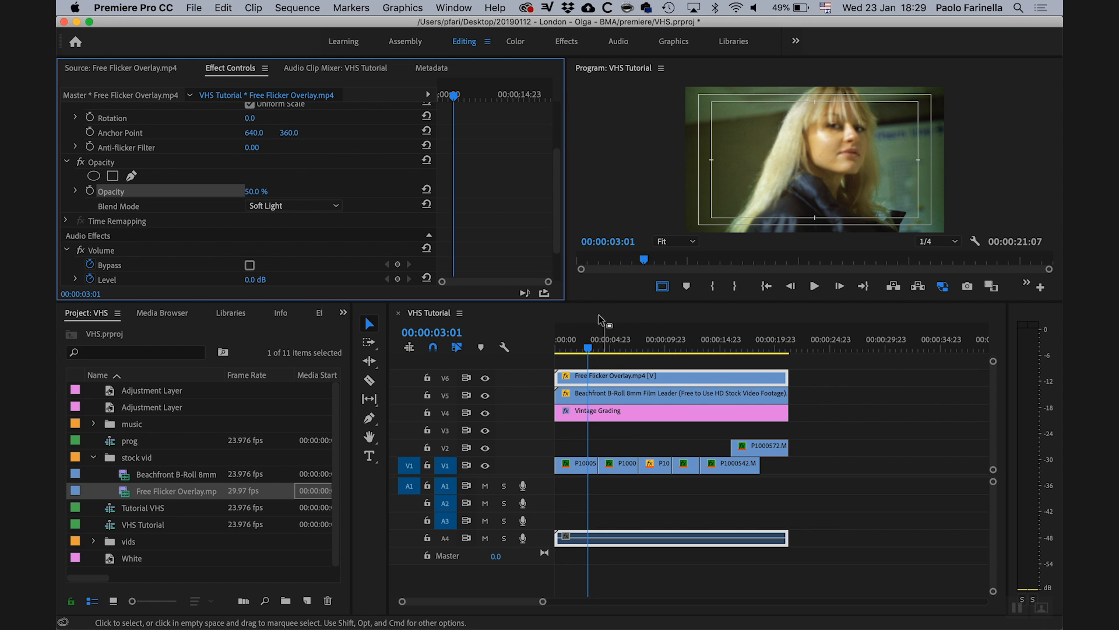
# Step: Search the effects library for "crop" and select the Crop effect in the Transform group
pyautogui.scroll(2, 820, 389)
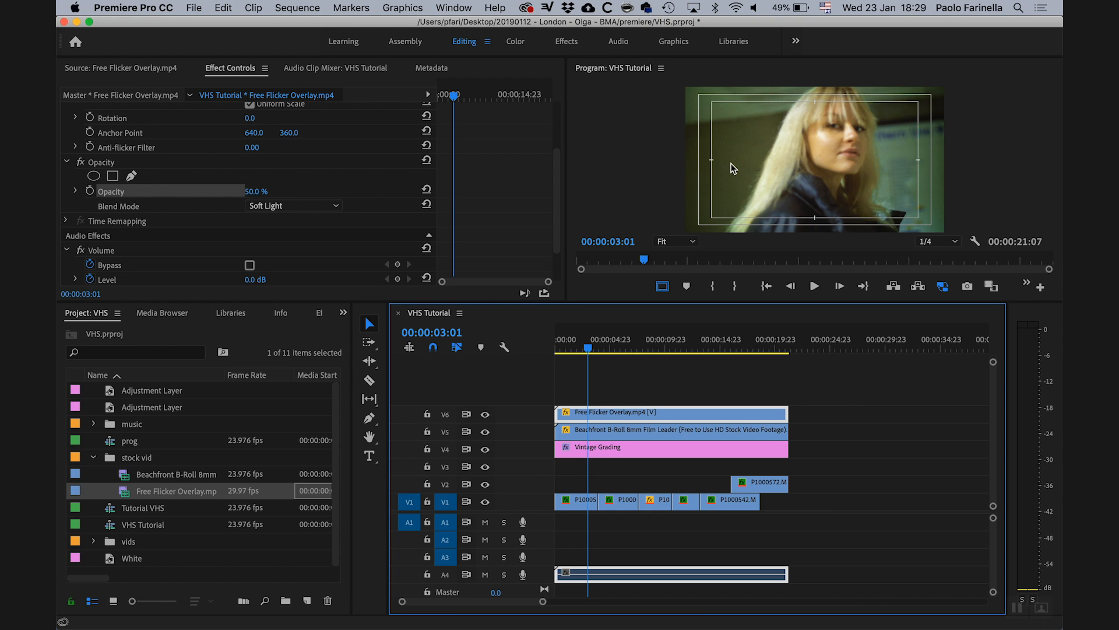
pyautogui.click(345, 316)
pyautogui.click(386, 392)
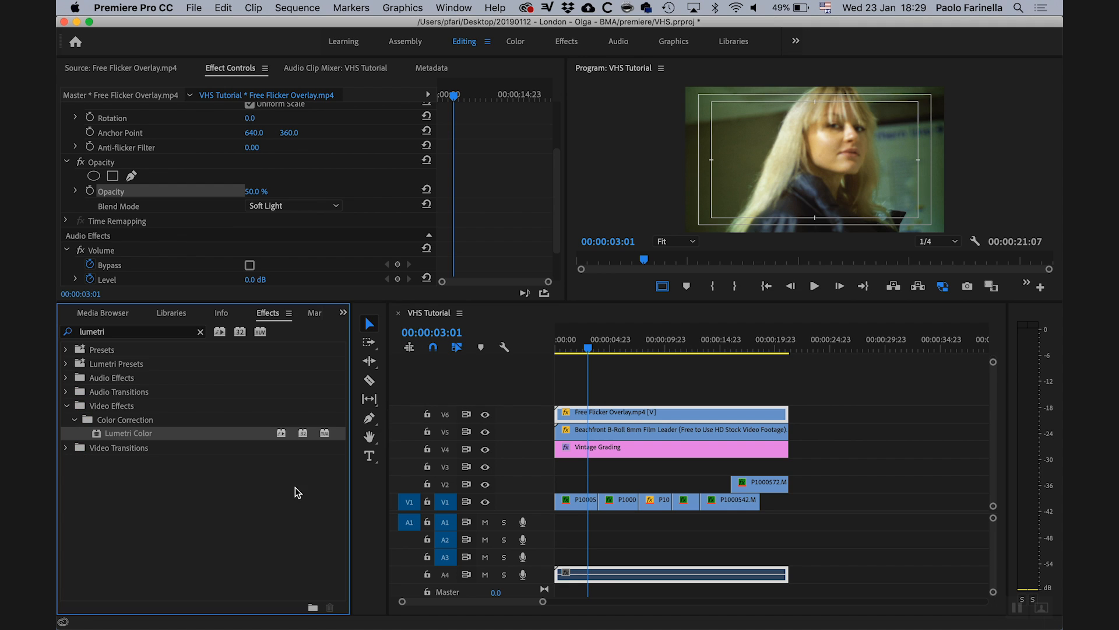
pyautogui.click(82, 333)
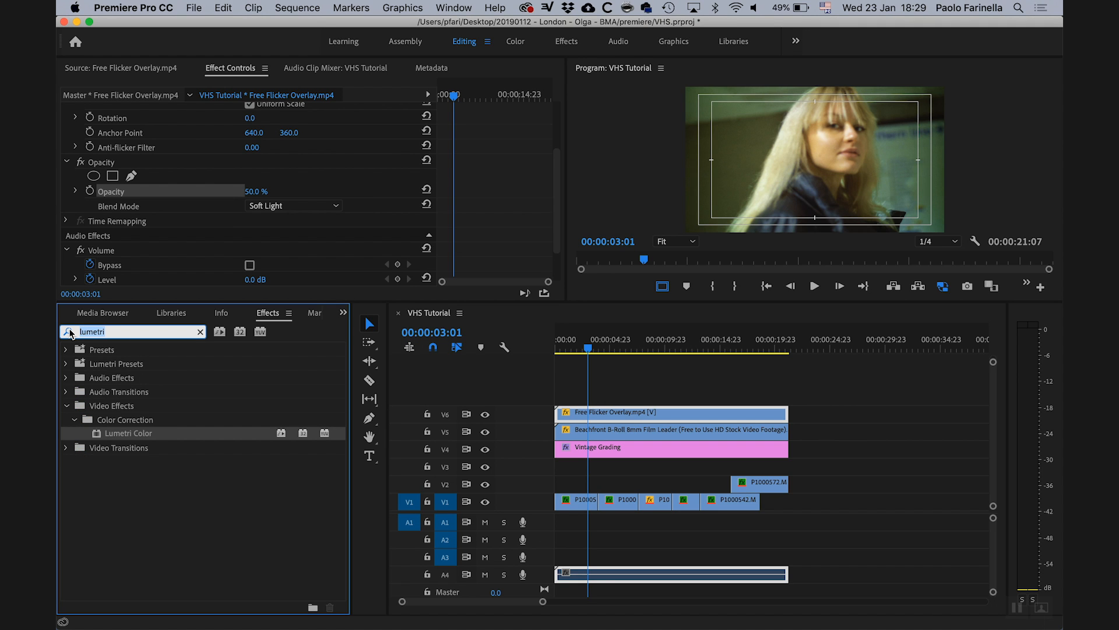
pyautogui.press('super+a')
pyautogui.write('crop')
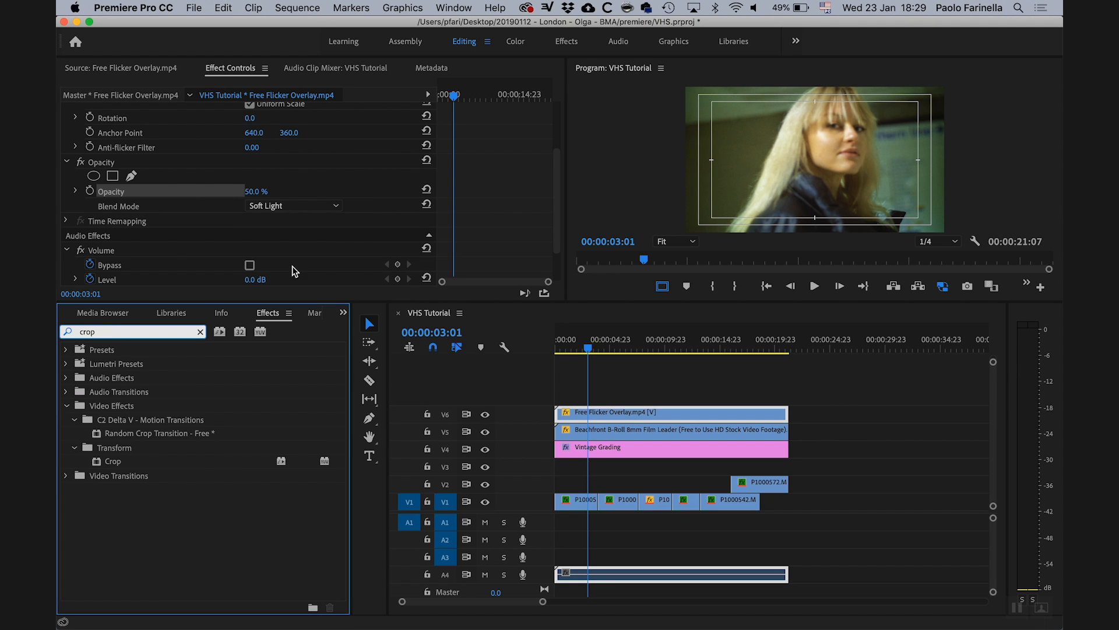
pyautogui.click(124, 460)
# Step: Place an adjustment layer on track V7 at the sequence start and extend it to the end of the clips below
pyautogui.click(343, 313)
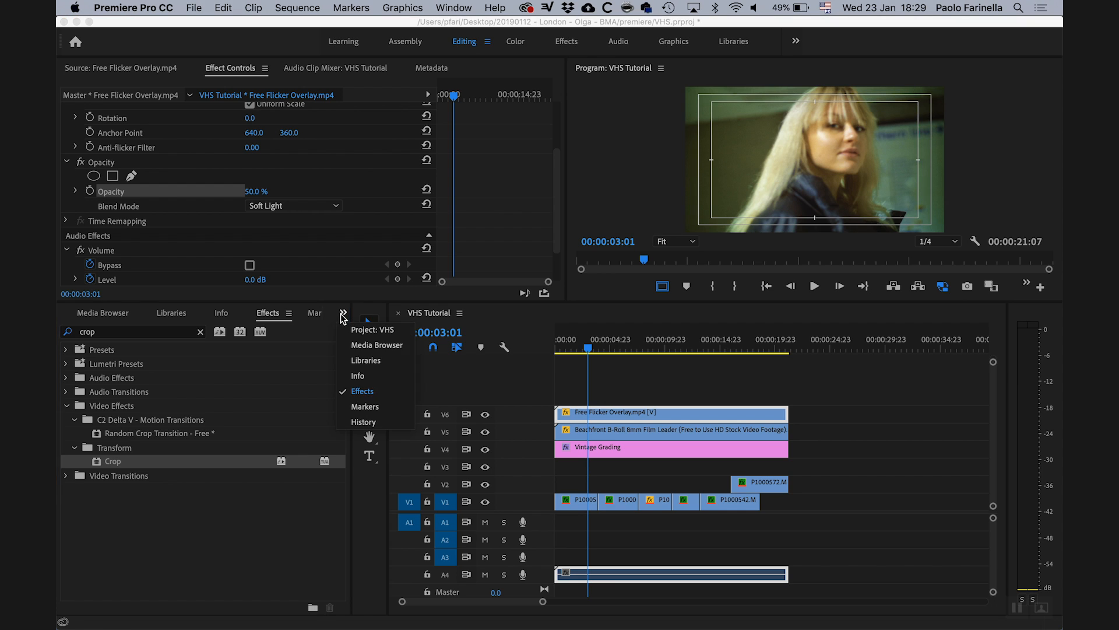
pyautogui.click(368, 327)
pyautogui.moveTo(114, 414); pyautogui.dragTo(548, 399)
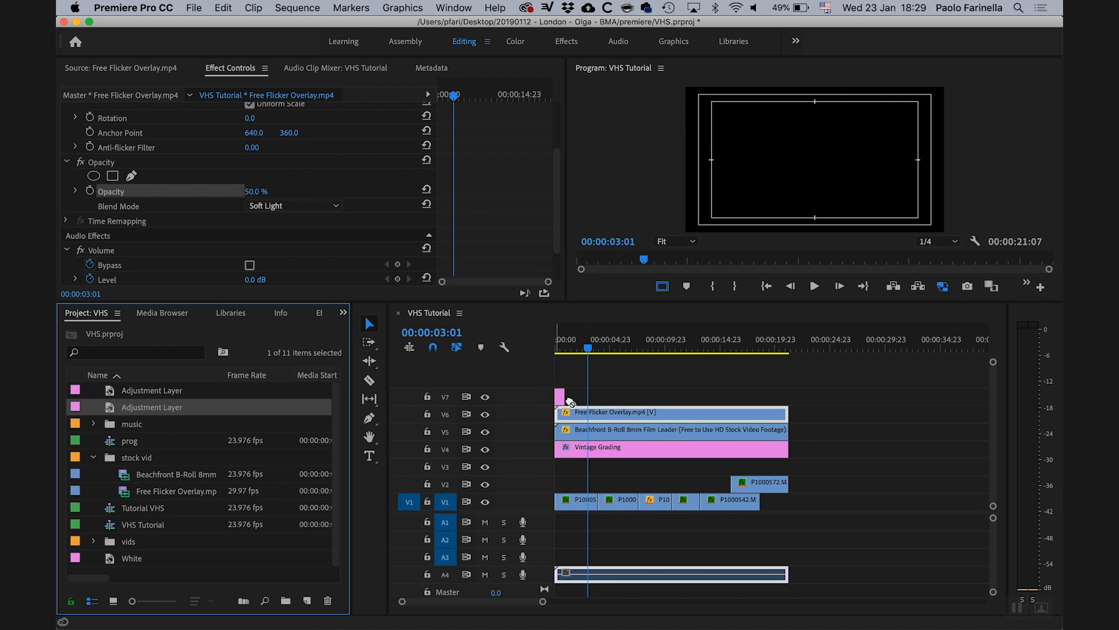
pyautogui.moveTo(721, 403); pyautogui.dragTo(783, 394)
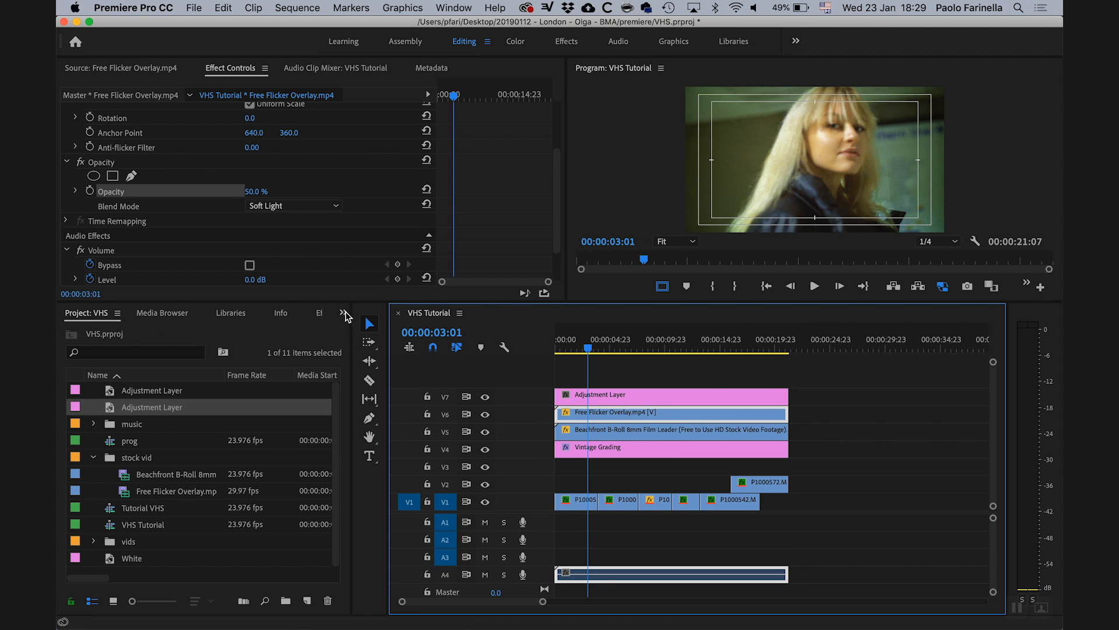
# Step: Apply the Crop effect to the new adjustment layer on track V7
pyautogui.click(343, 315)
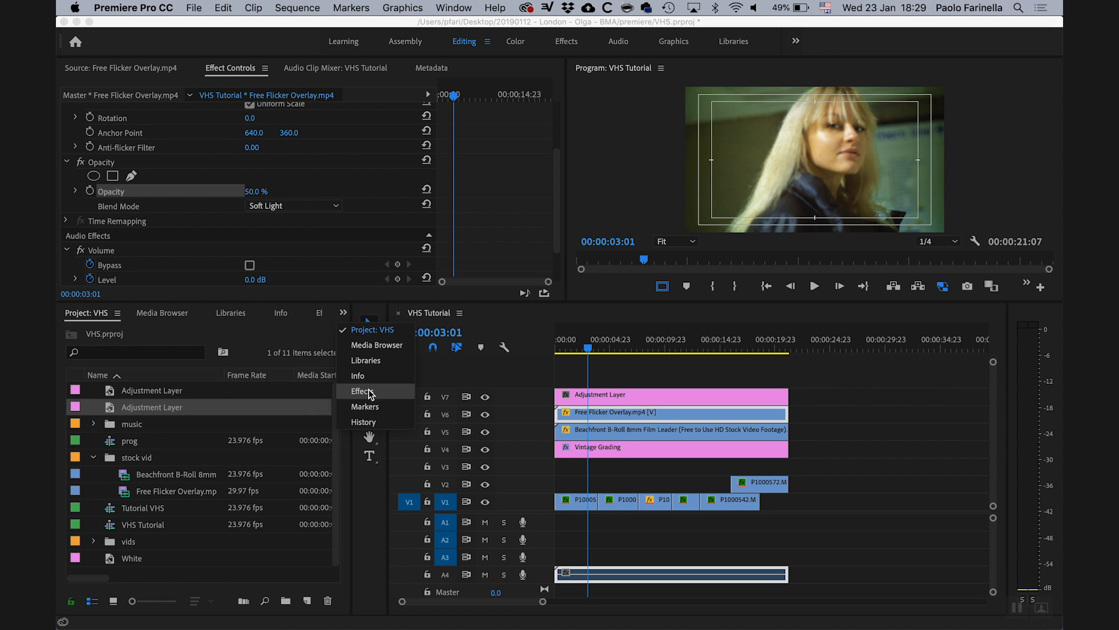
pyautogui.click(362, 391)
pyautogui.moveTo(118, 465); pyautogui.dragTo(582, 396)
# Step: Rename the adjustment layer clip on track V7 as Letterbox
pyautogui.click(627, 400)
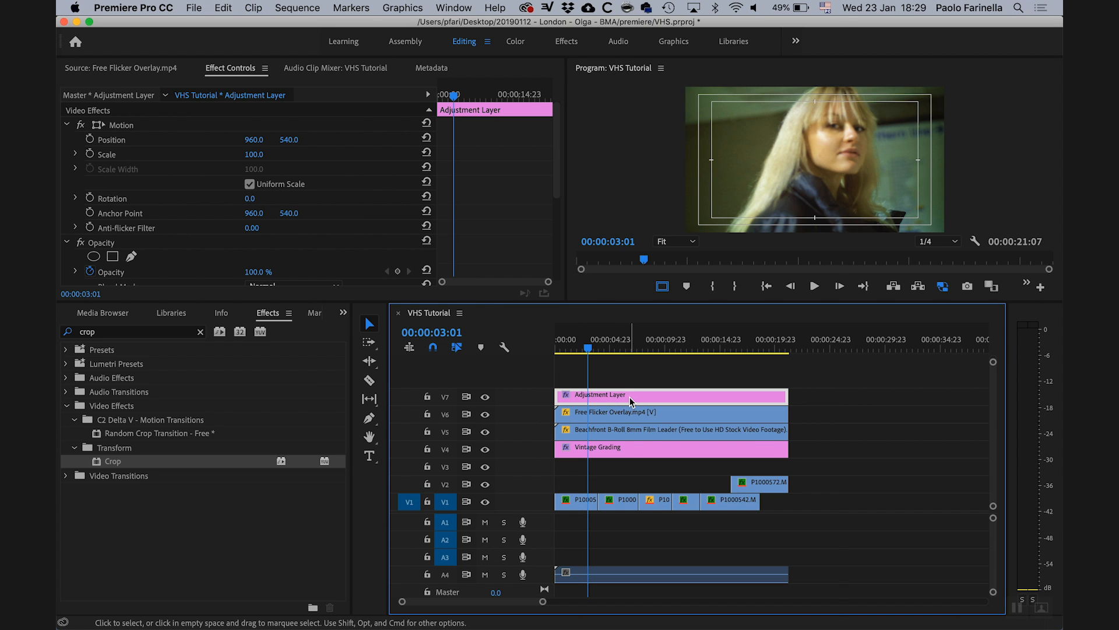
pyautogui.rightClick(630, 401)
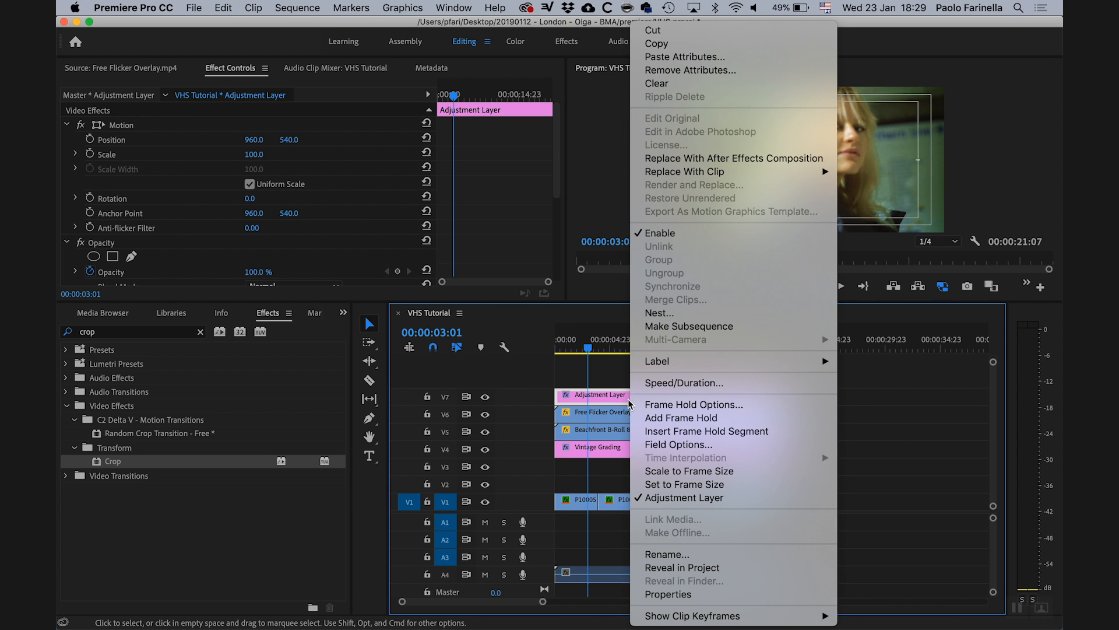
pyautogui.click(680, 558)
pyautogui.write('Letterbox')
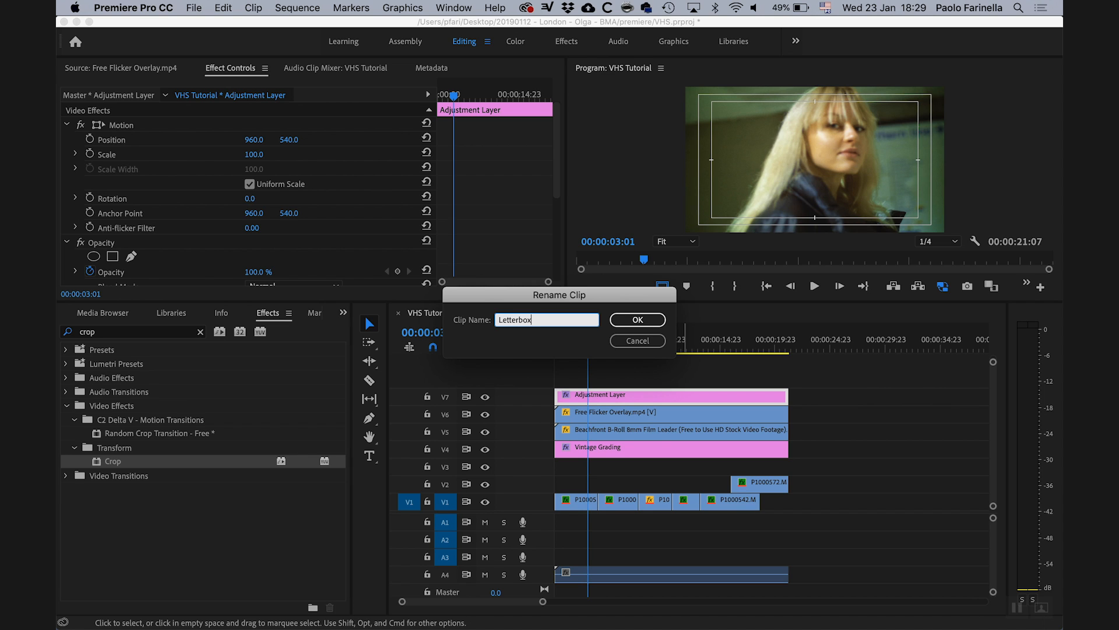
pyautogui.press('Return')
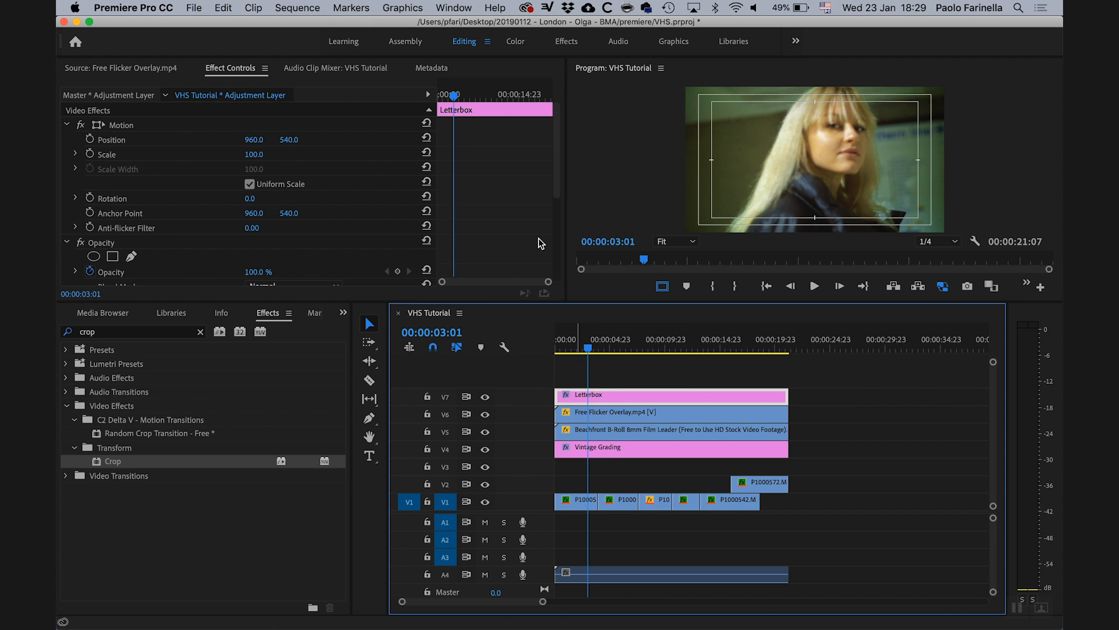
# Step: Crop the Letterbox layer by 13% on both the left and the right side
pyautogui.moveTo(557, 181); pyautogui.dragTo(558, 260)
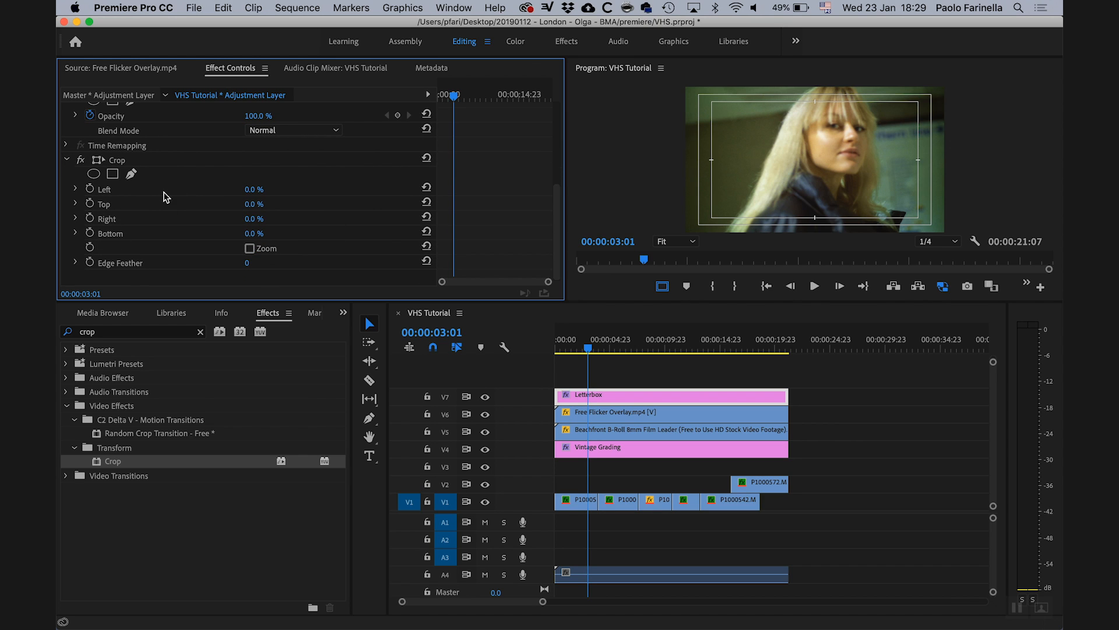
pyautogui.click(254, 189)
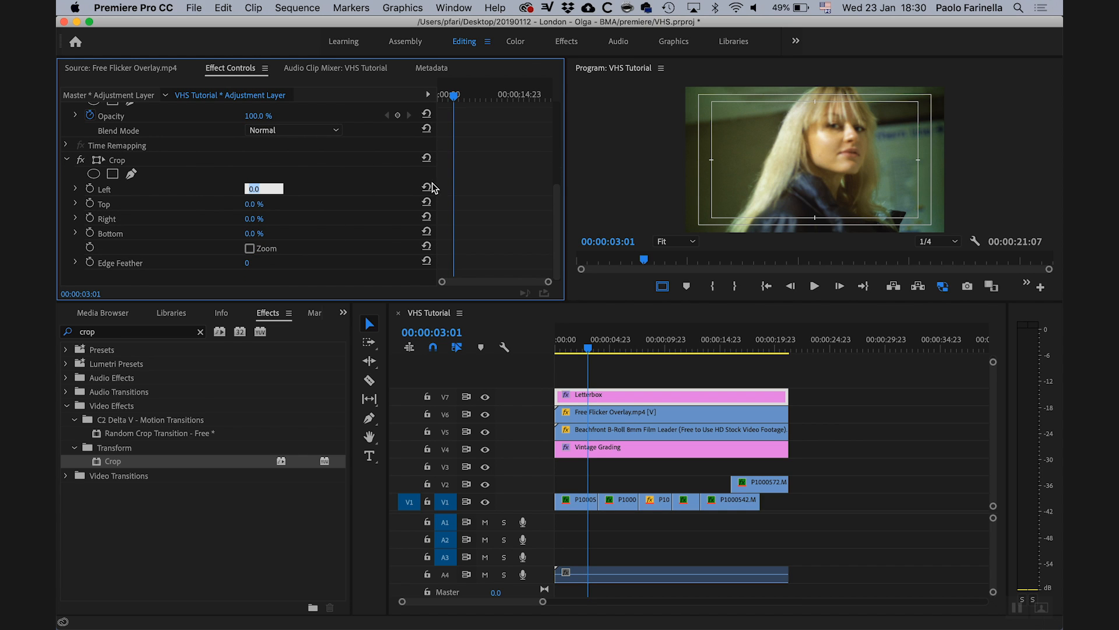
pyautogui.write('13')
pyautogui.press('Return')
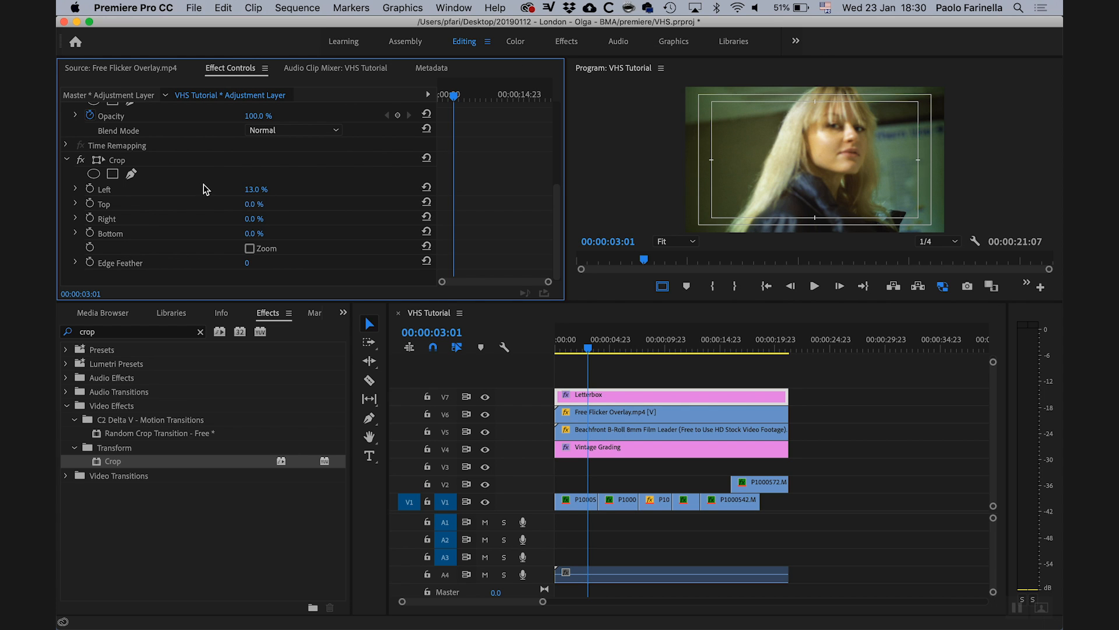
pyautogui.click(250, 218)
pyautogui.write('13')
pyautogui.press('Return')
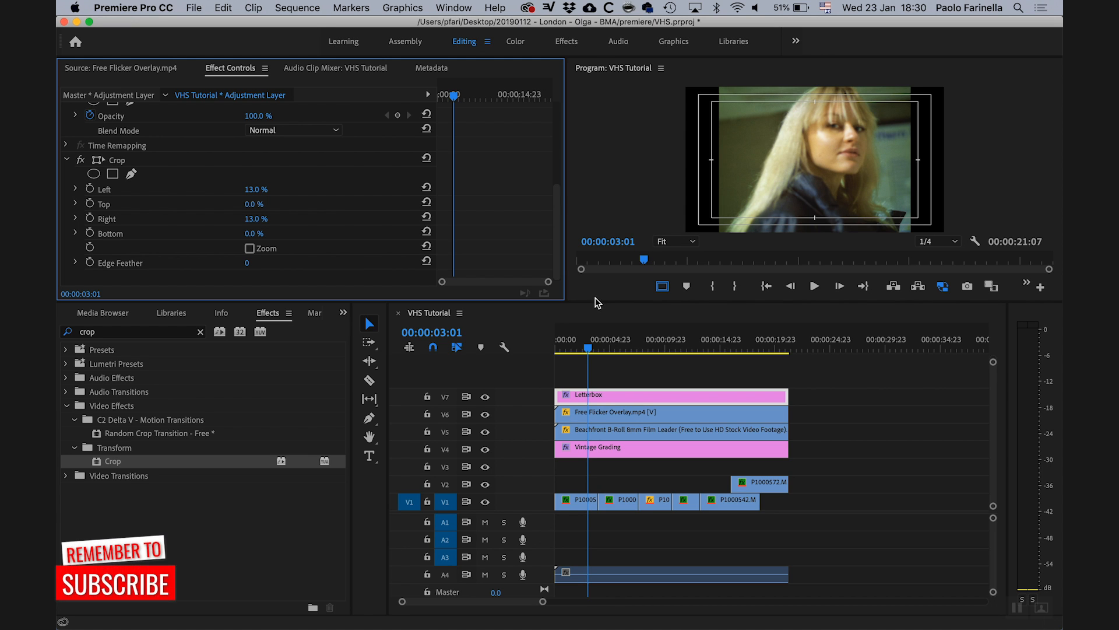
# Step: Temporarily enlarge the program preview to inspect the cropped picture, and return the playhead to the sequence start
pyautogui.moveTo(617, 304); pyautogui.dragTo(616, 380)
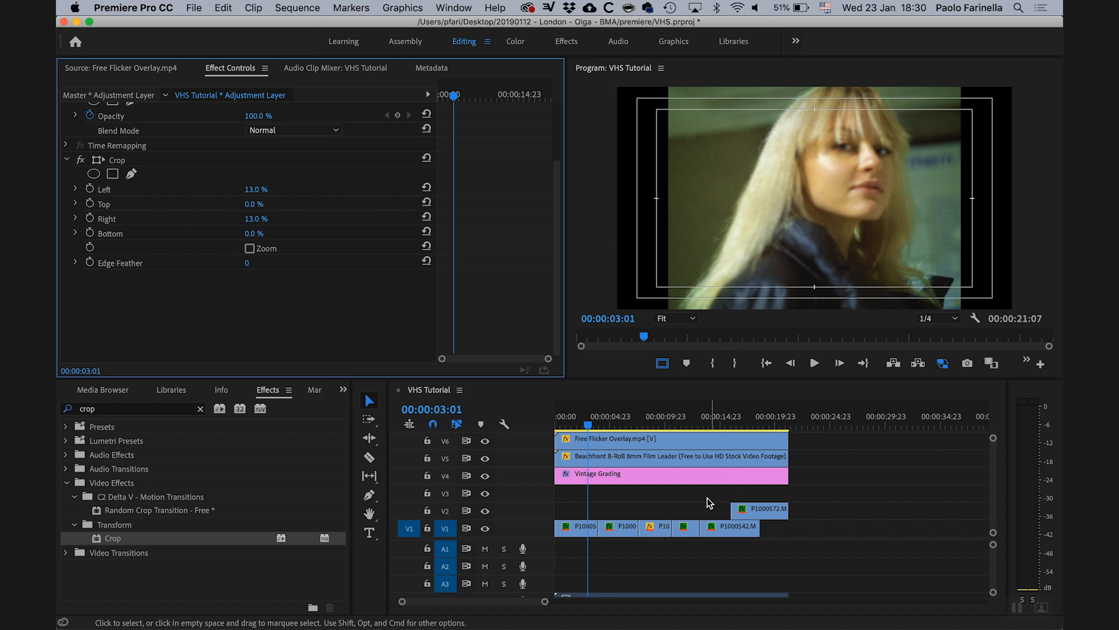
pyautogui.scroll(2, 707, 500)
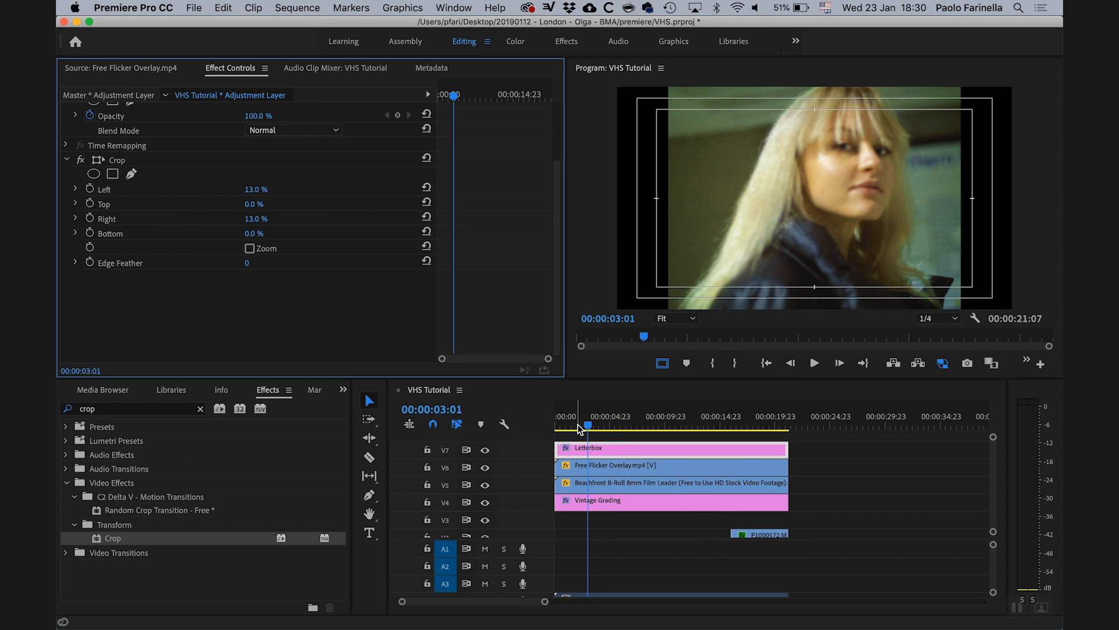
pyautogui.moveTo(585, 424); pyautogui.dragTo(547, 420)
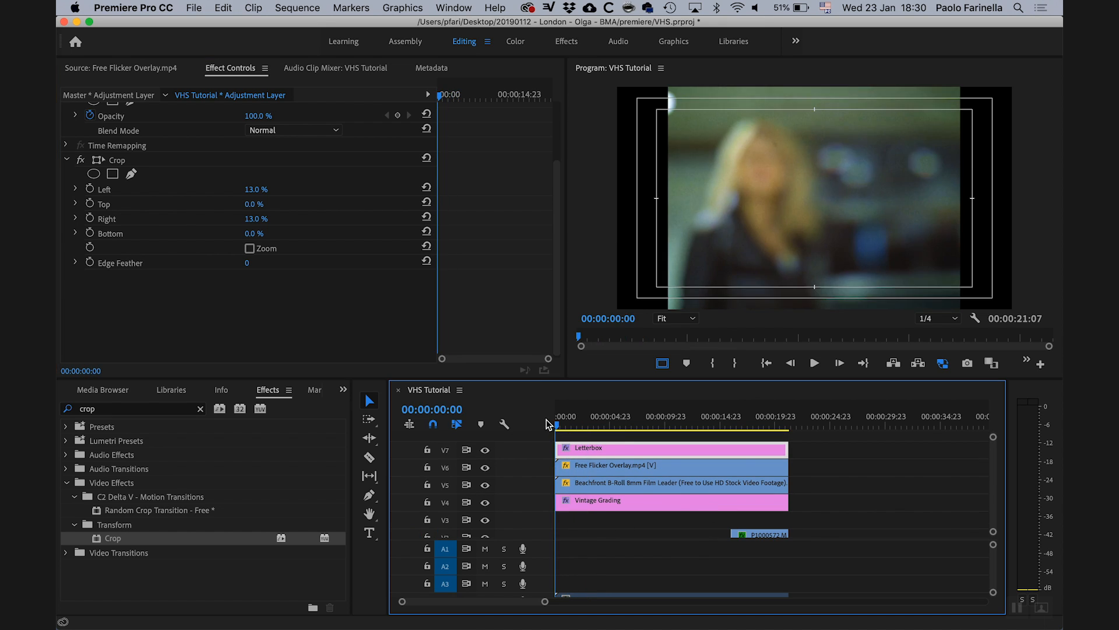
pyautogui.moveTo(489, 378); pyautogui.dragTo(490, 325)
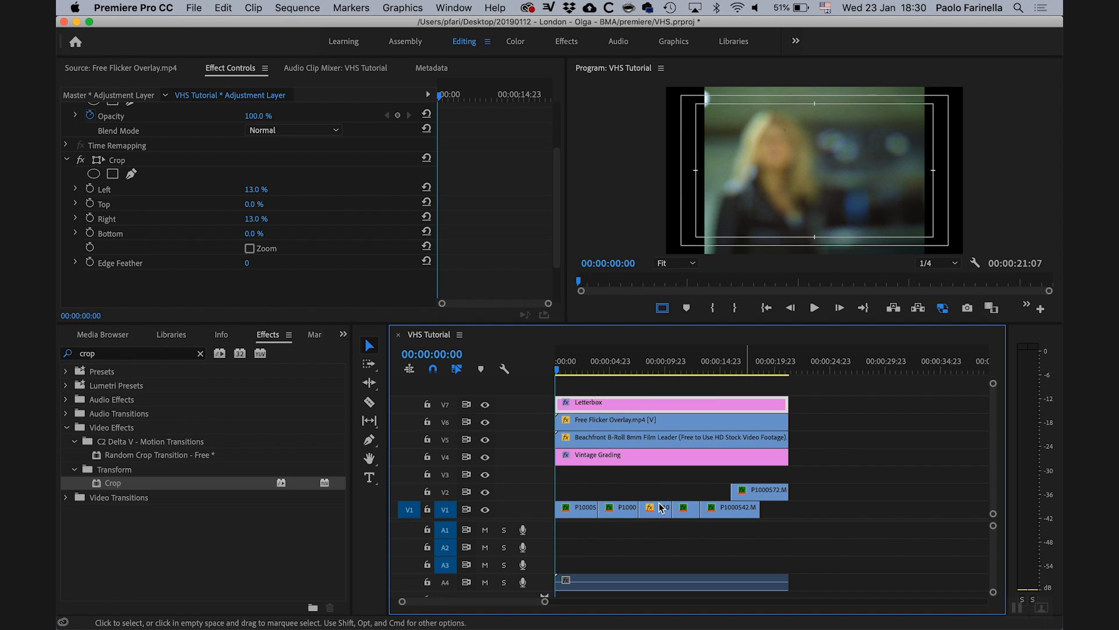
# Step: Nest all footage clips on tracks V1 and V2 into a sequence named Intro vintage ungraded
pyautogui.moveTo(793, 511); pyautogui.dragTo(718, 513)
pyautogui.moveTo(615, 491); pyautogui.dragTo(561, 484)
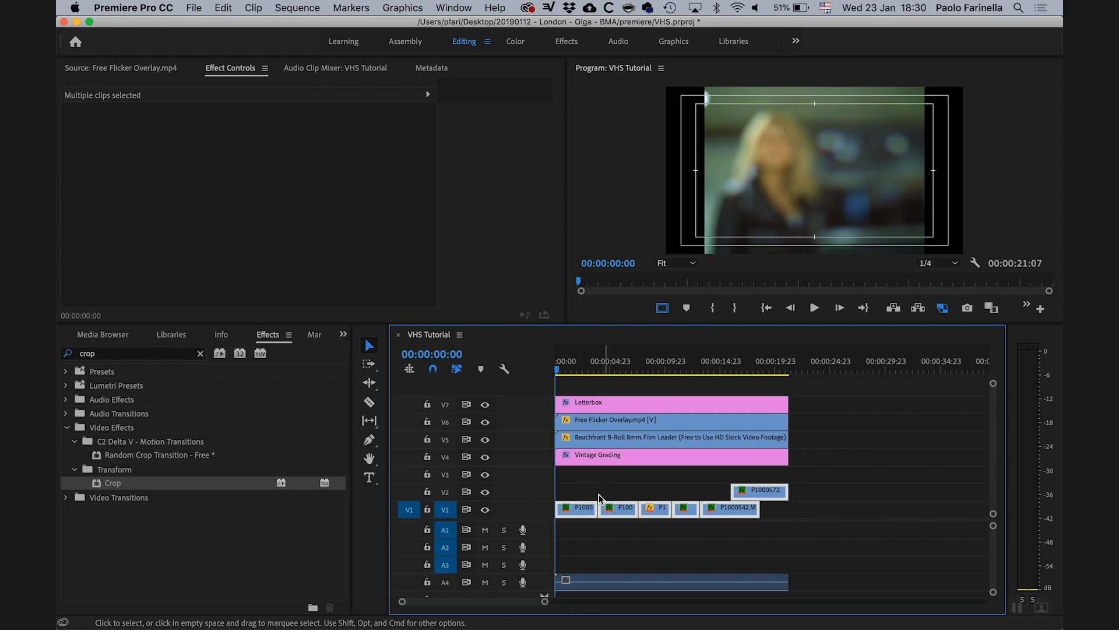
pyautogui.rightClick(586, 509)
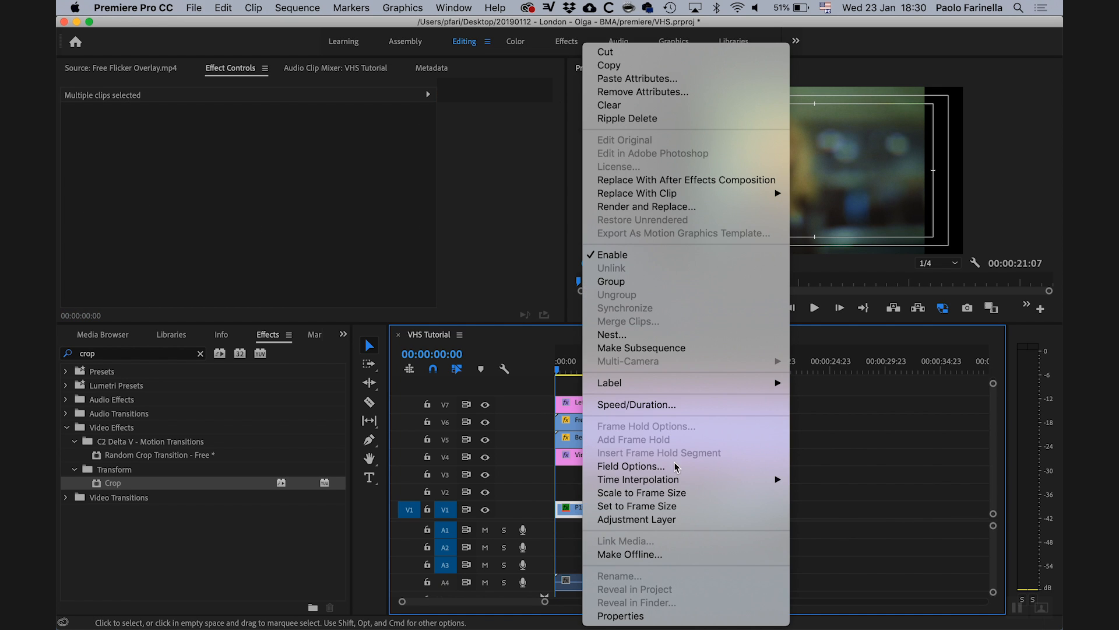
pyautogui.click(680, 337)
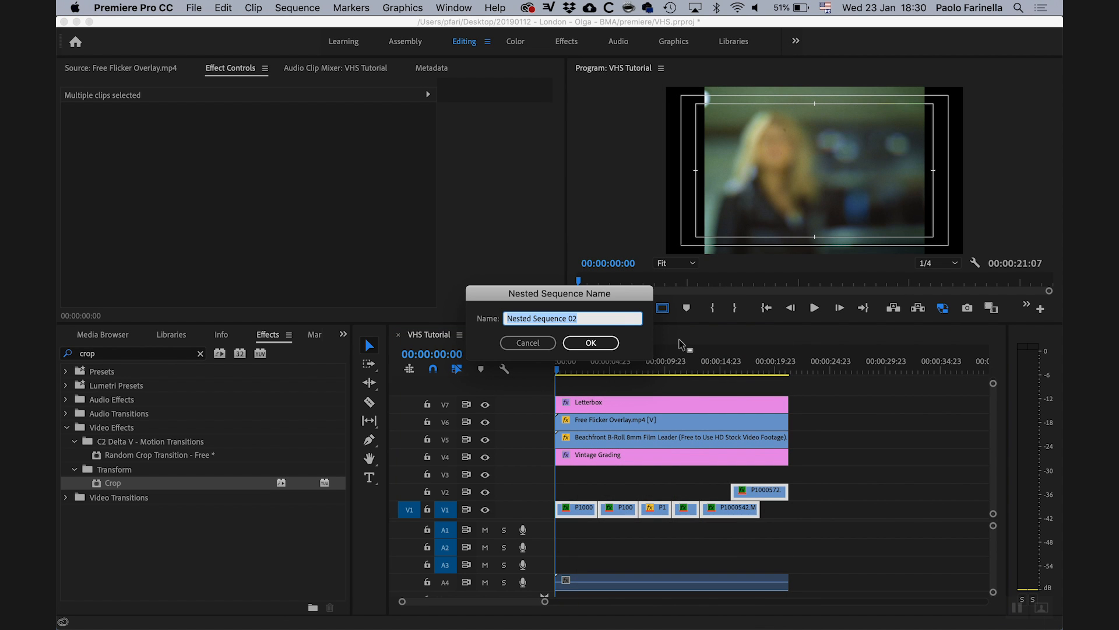
pyautogui.write('Intro vintage ungraded')
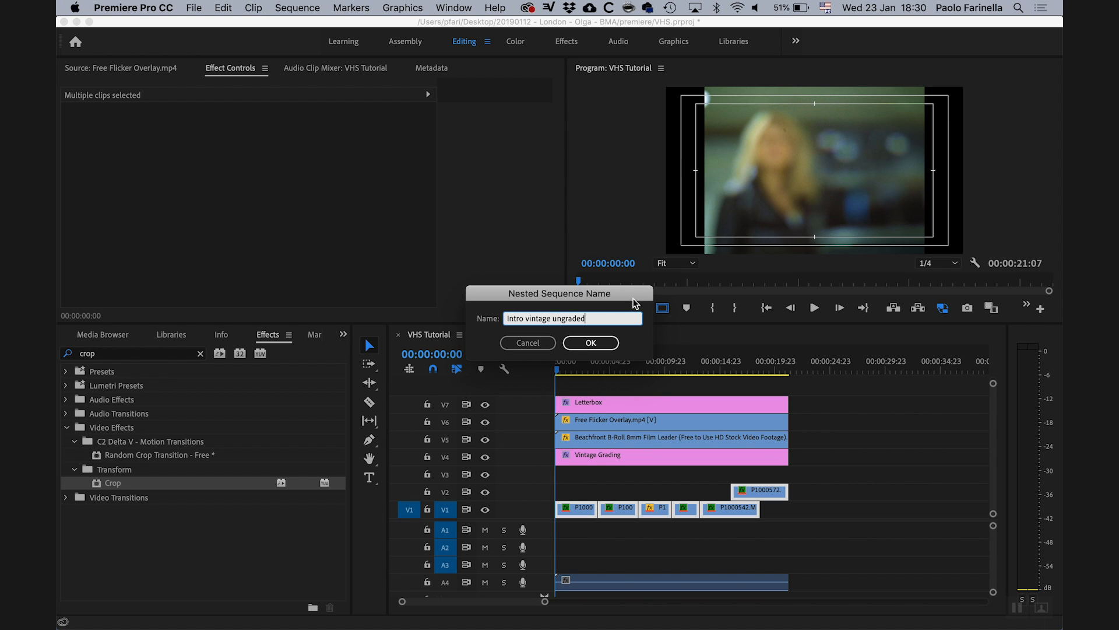
pyautogui.click(607, 344)
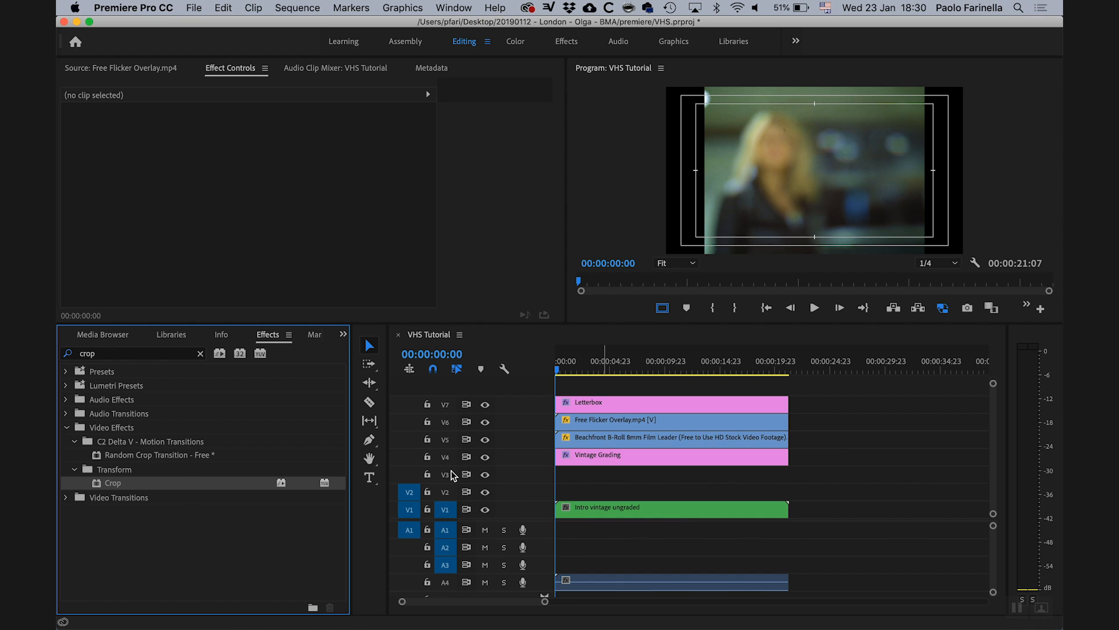
# Step: Find the Posterize Time effect and apply it to the Intro vintage ungraded nest on track V1
pyautogui.click(695, 508)
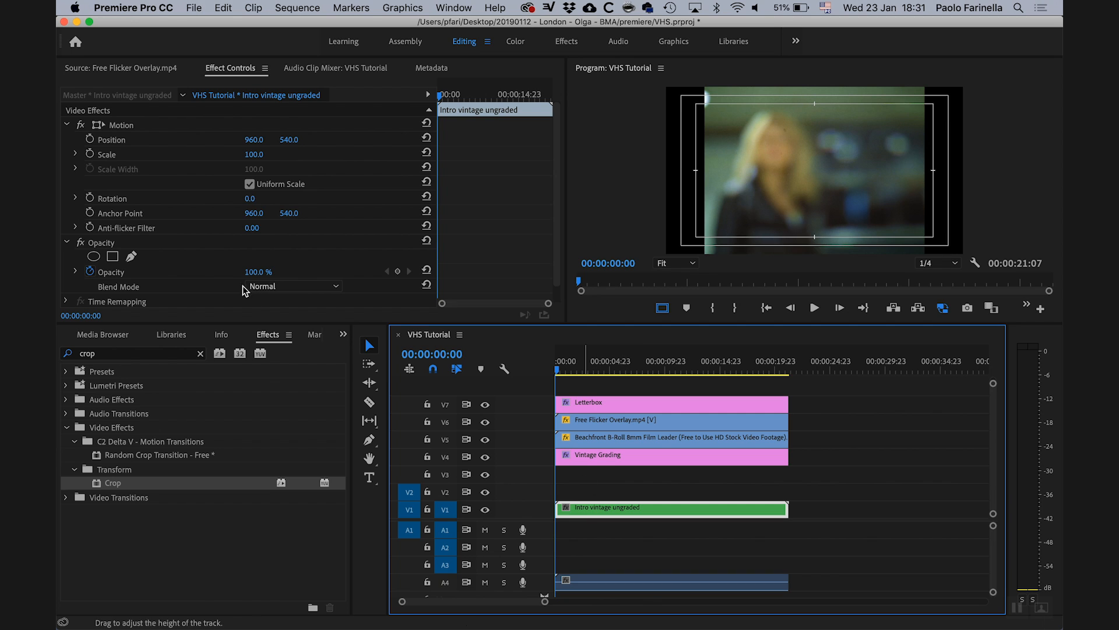
pyautogui.click(200, 353)
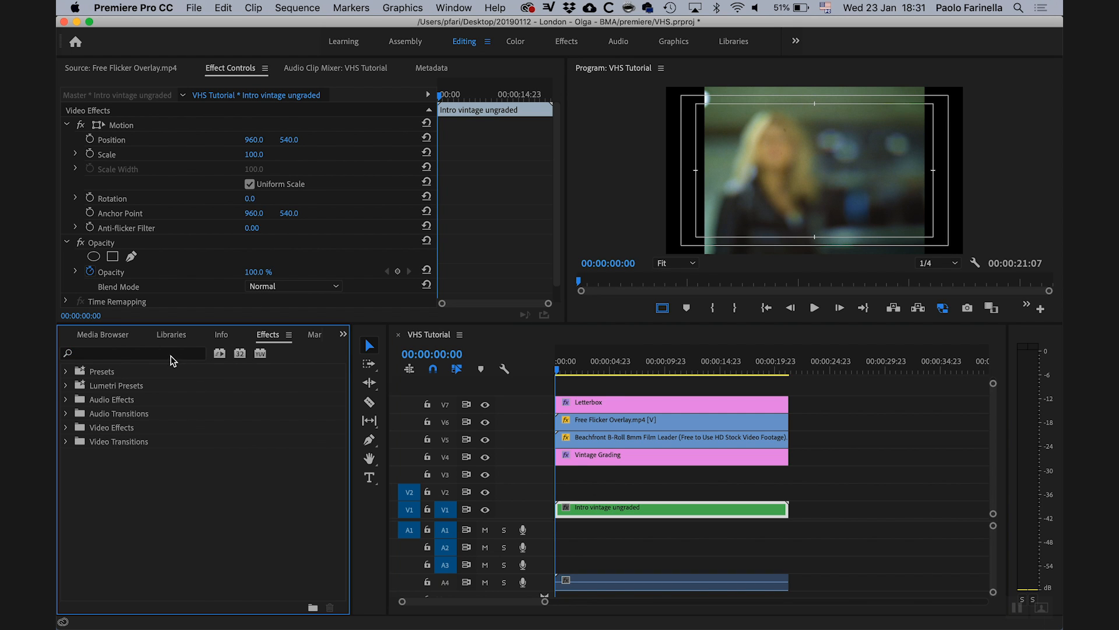
pyautogui.click(172, 357)
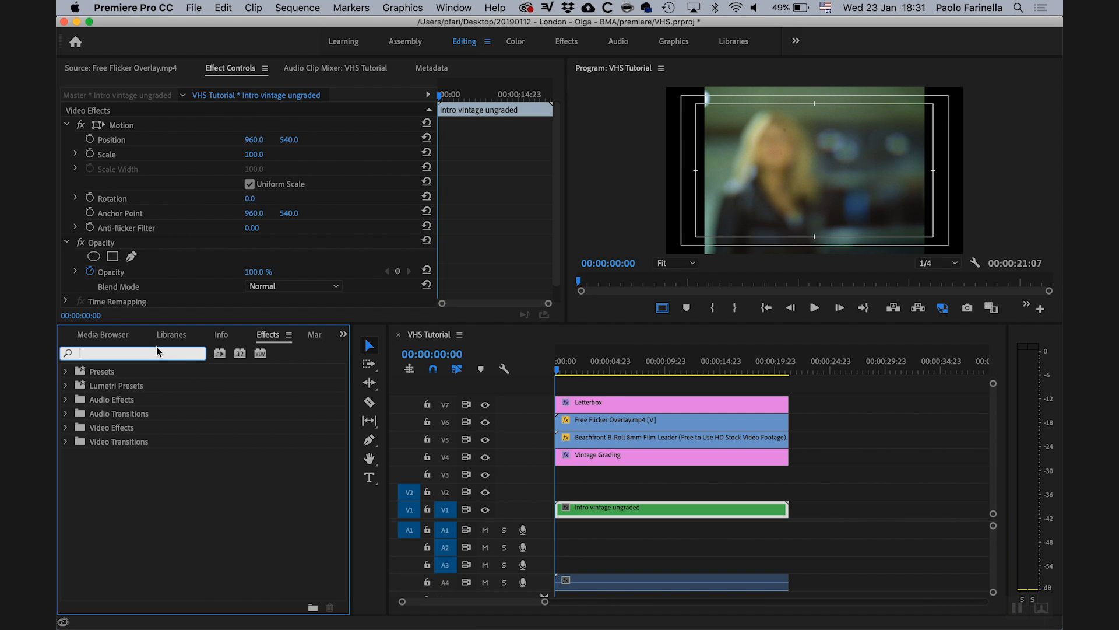
pyautogui.write('poster')
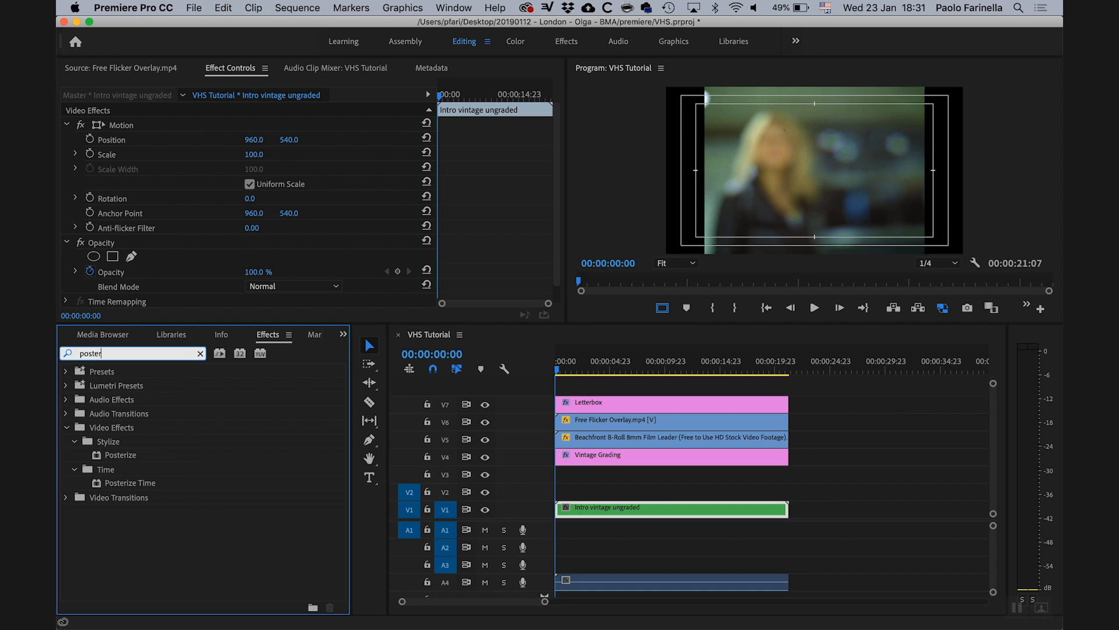
pyautogui.moveTo(146, 484); pyautogui.dragTo(586, 509)
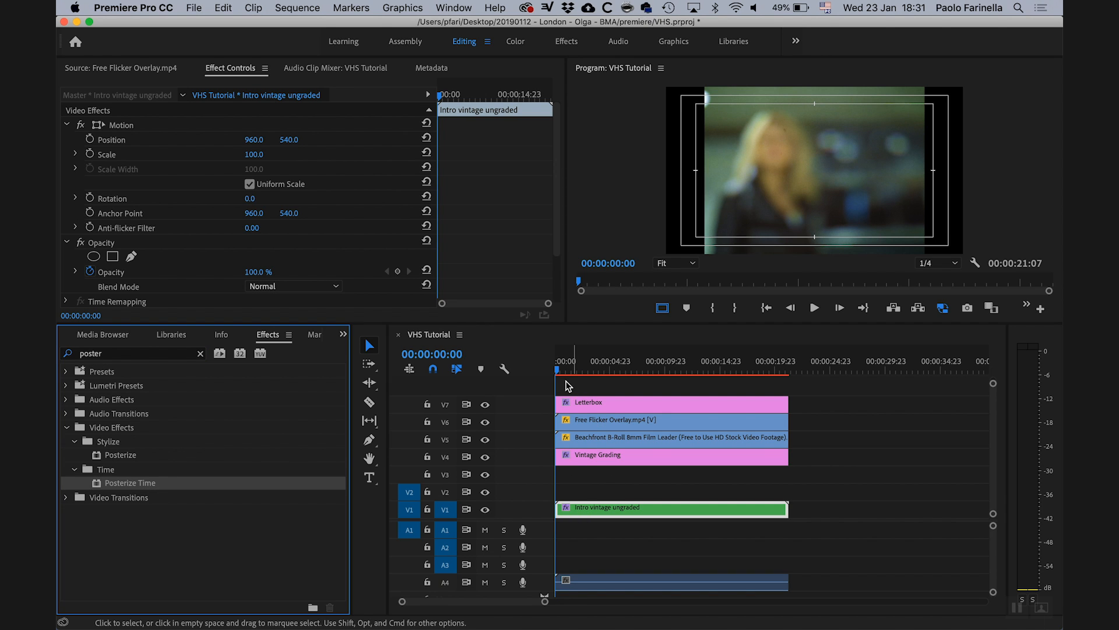
# Step: Set the nested clip's Posterize Time frame rate to 18 and return the playhead to the sequence start
pyautogui.moveTo(558, 373); pyautogui.dragTo(575, 371)
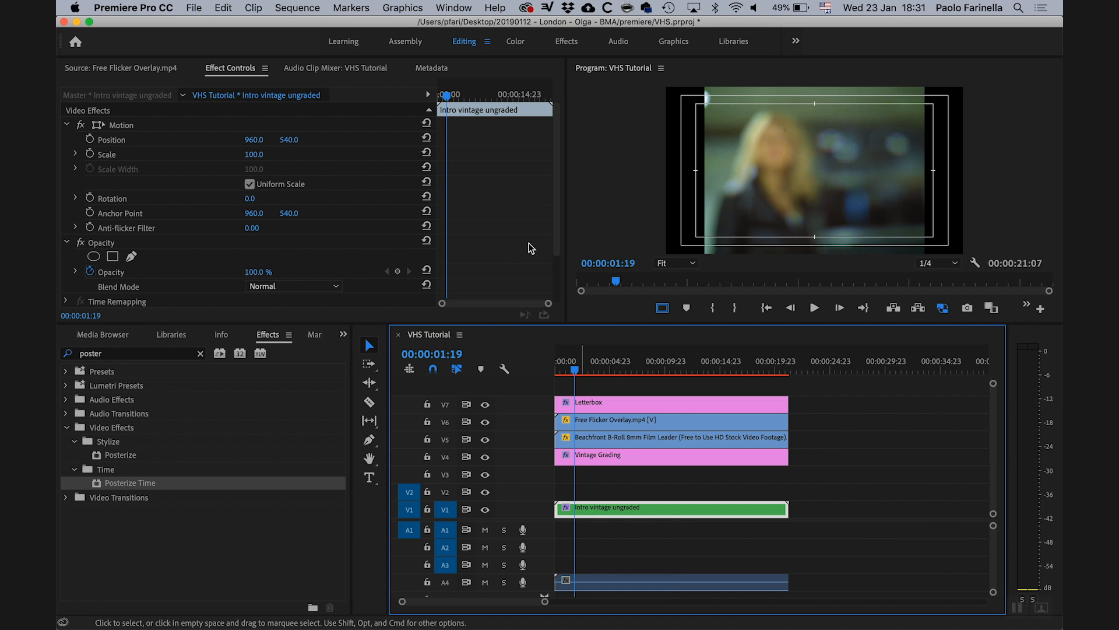
pyautogui.moveTo(557, 228); pyautogui.dragTo(562, 316)
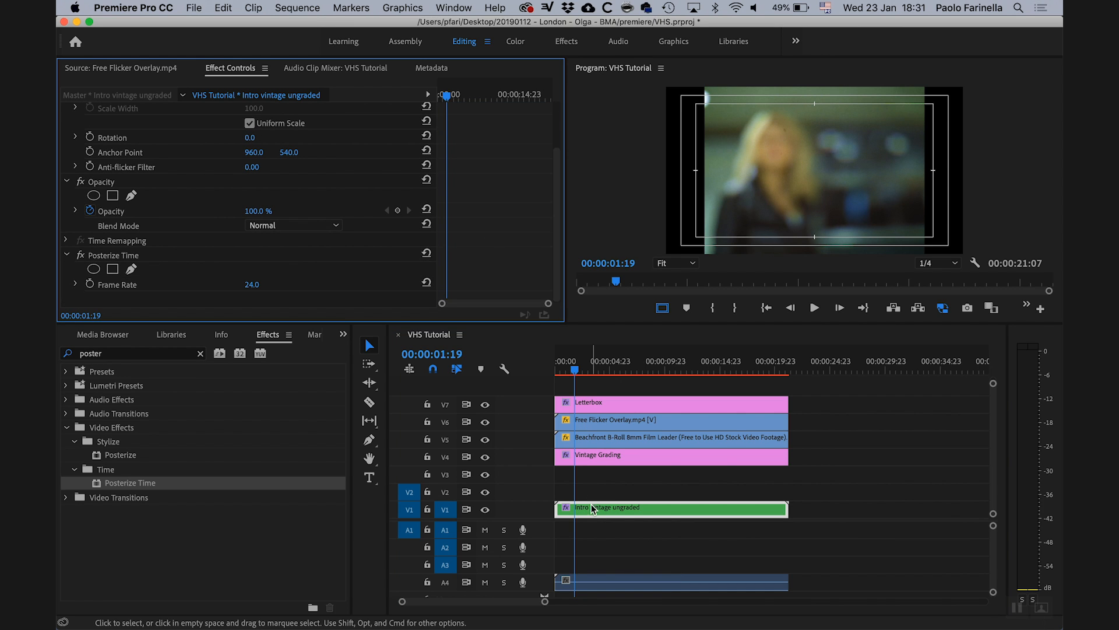
pyautogui.click(253, 284)
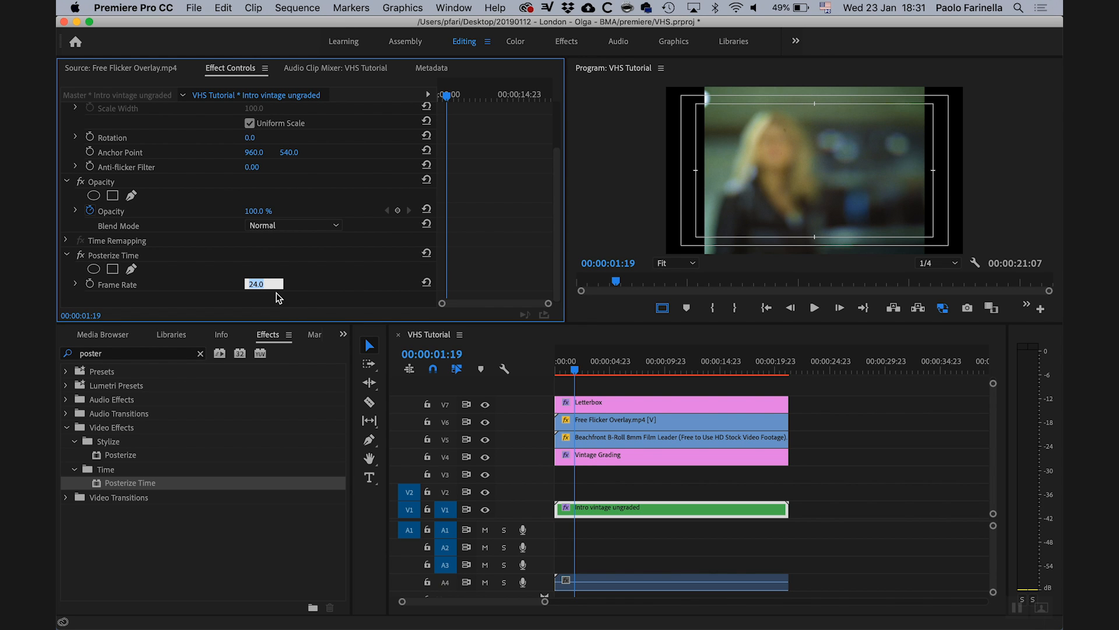
pyautogui.write('18')
pyautogui.press('Return')
pyautogui.moveTo(576, 374); pyautogui.dragTo(548, 383)
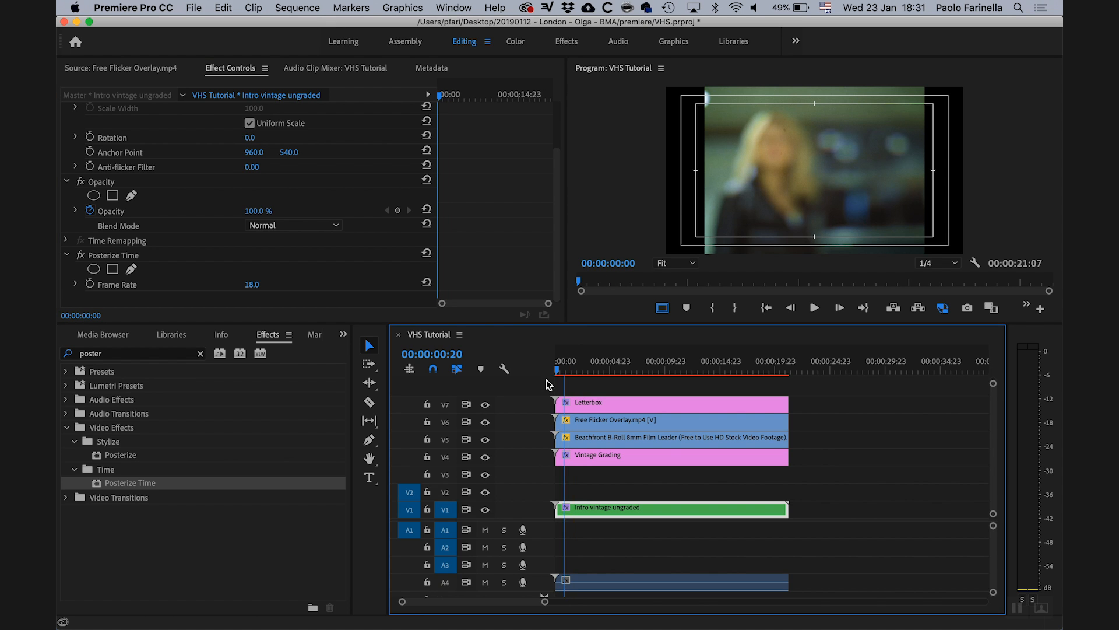
# Step: Close the track gaps by moving the flicker audio to A1 and the four upper layers down to V2–V5
pyautogui.click(741, 420)
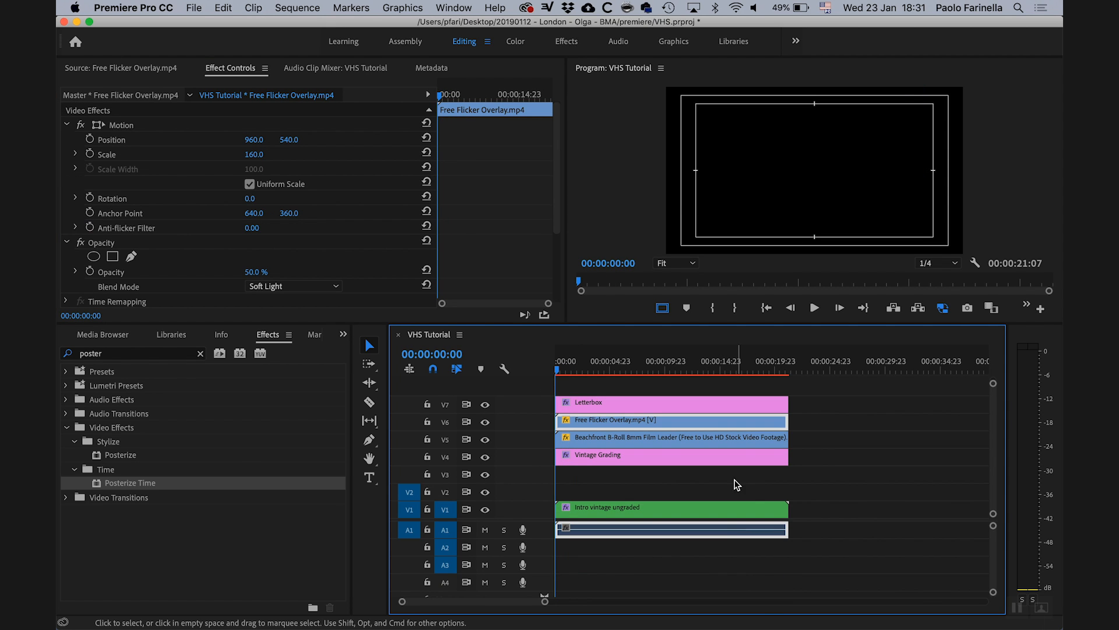
pyautogui.moveTo(812, 471); pyautogui.dragTo(639, 386)
pyautogui.moveTo(646, 463); pyautogui.dragTo(668, 491)
pyautogui.click(886, 500)
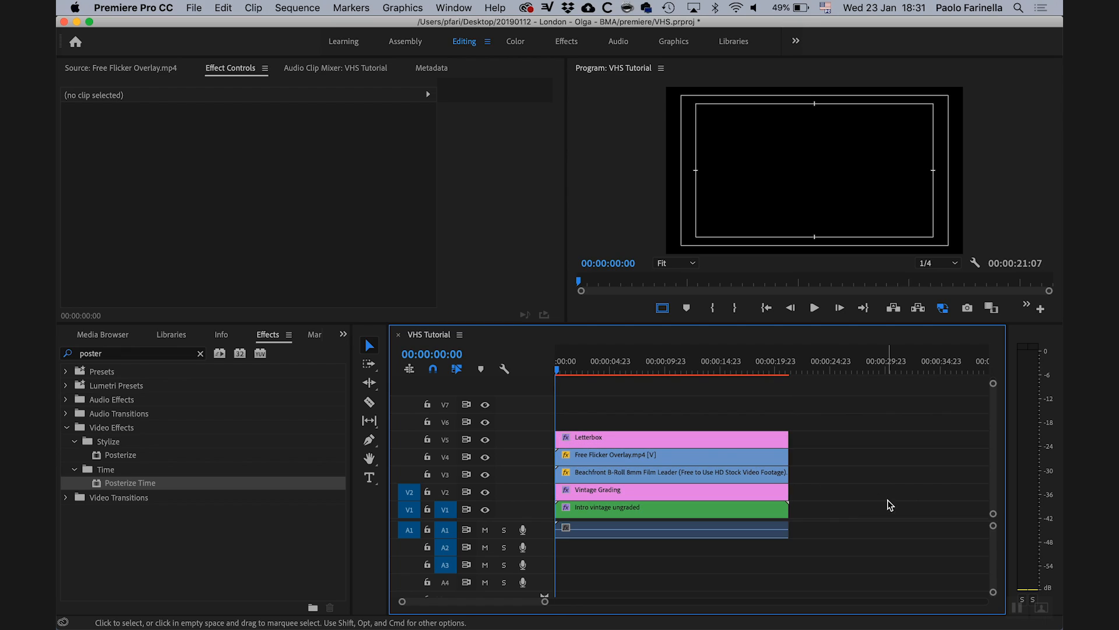